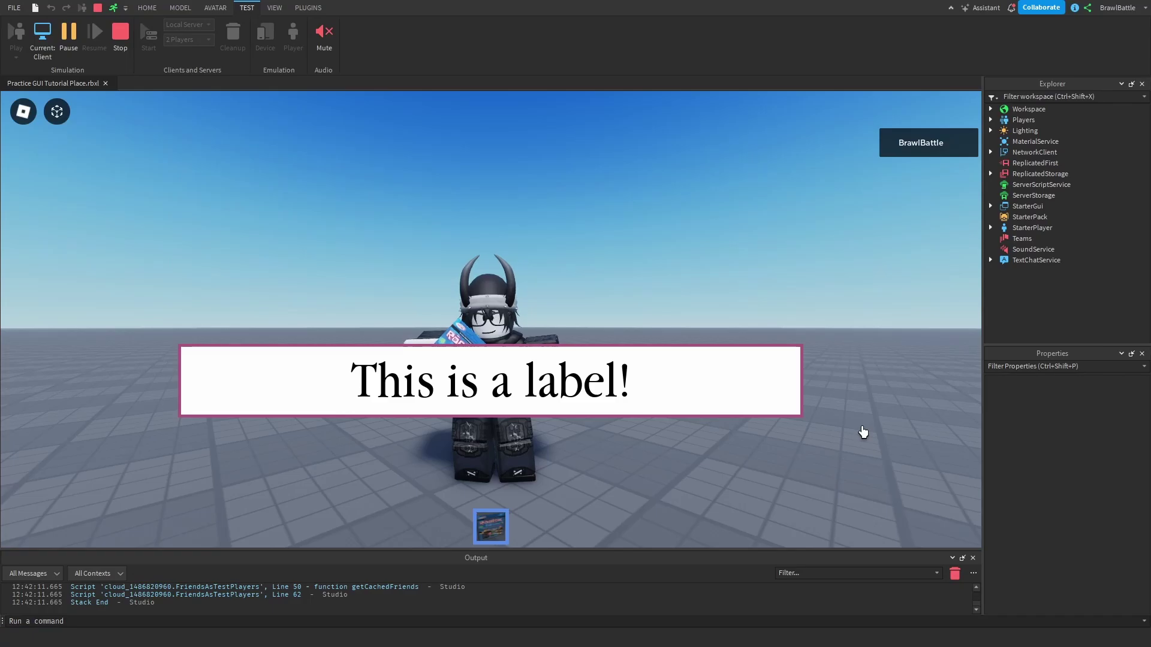
Walk the character around and turn the camera in the play test to observe the on-screen text label against the 3D world
{"action": "key", "text": "w"}
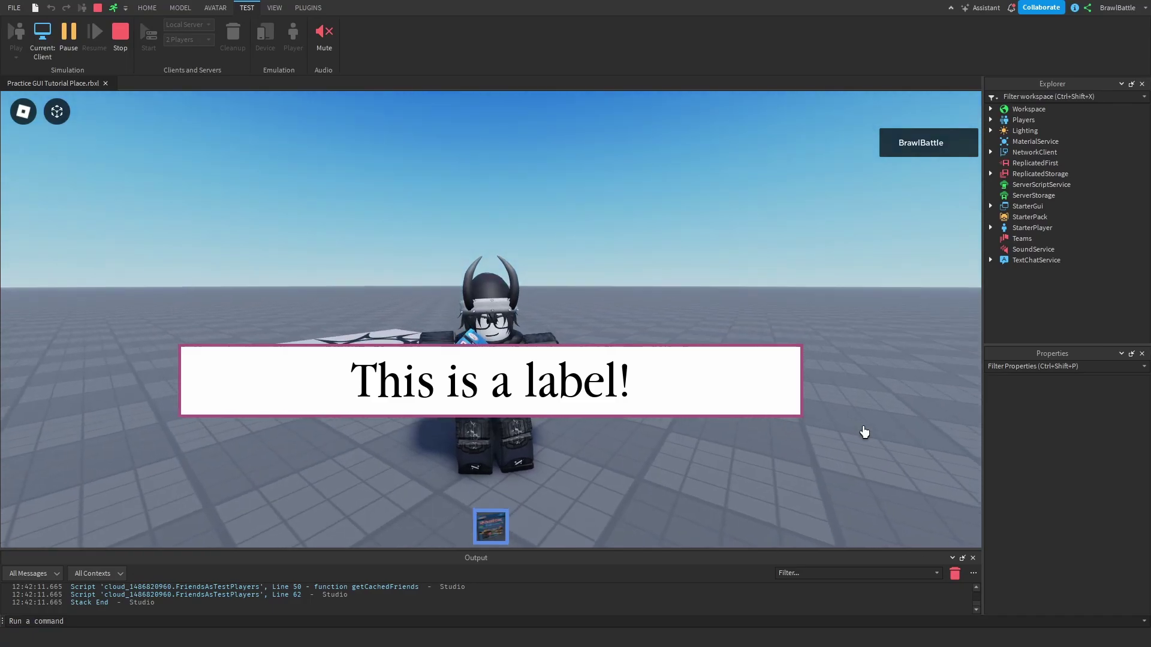
{"action": "key", "text": "s"}
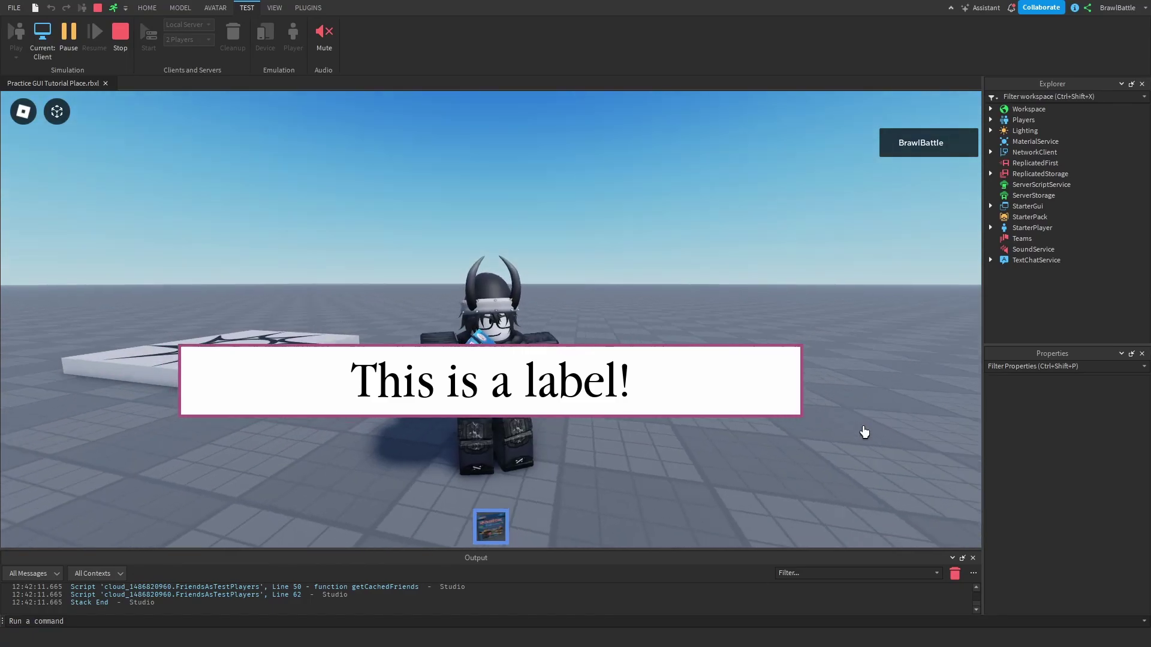
{"action": "key", "text": "s"}
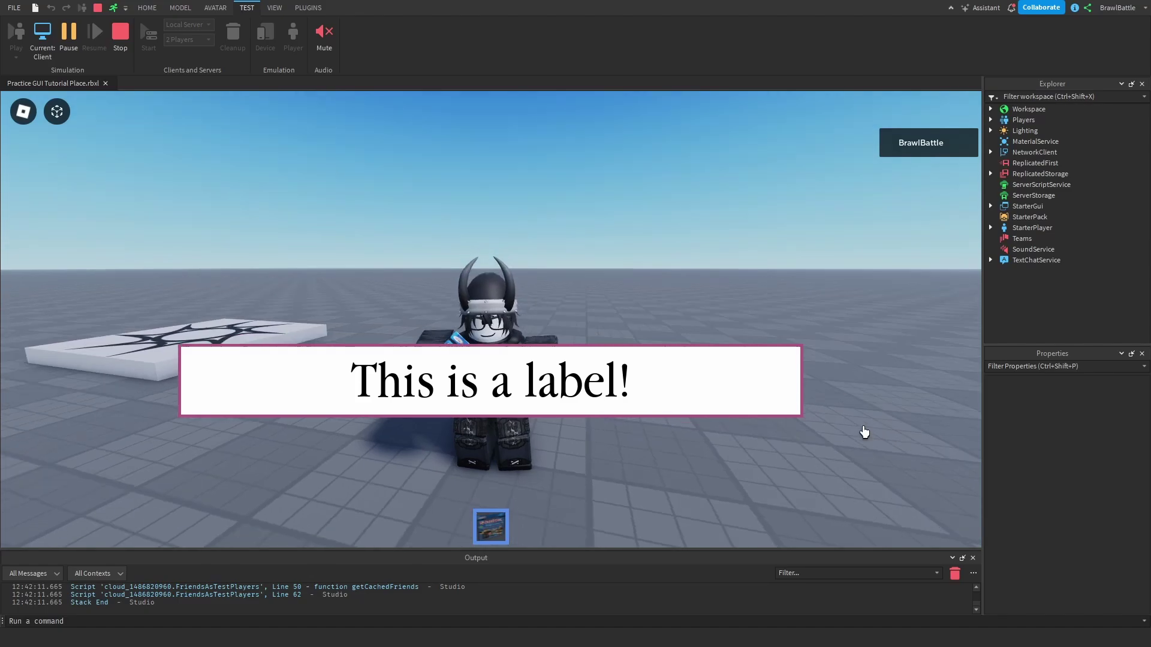
{"action": "key", "text": "s"}
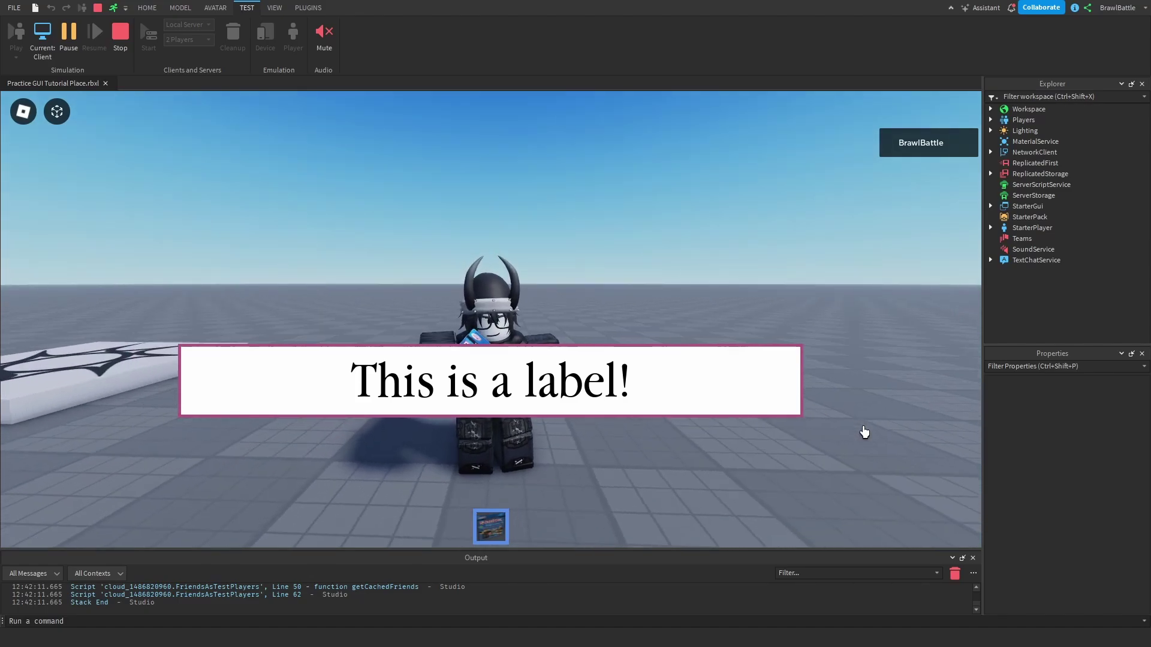
{"action": "key", "text": "Left"}
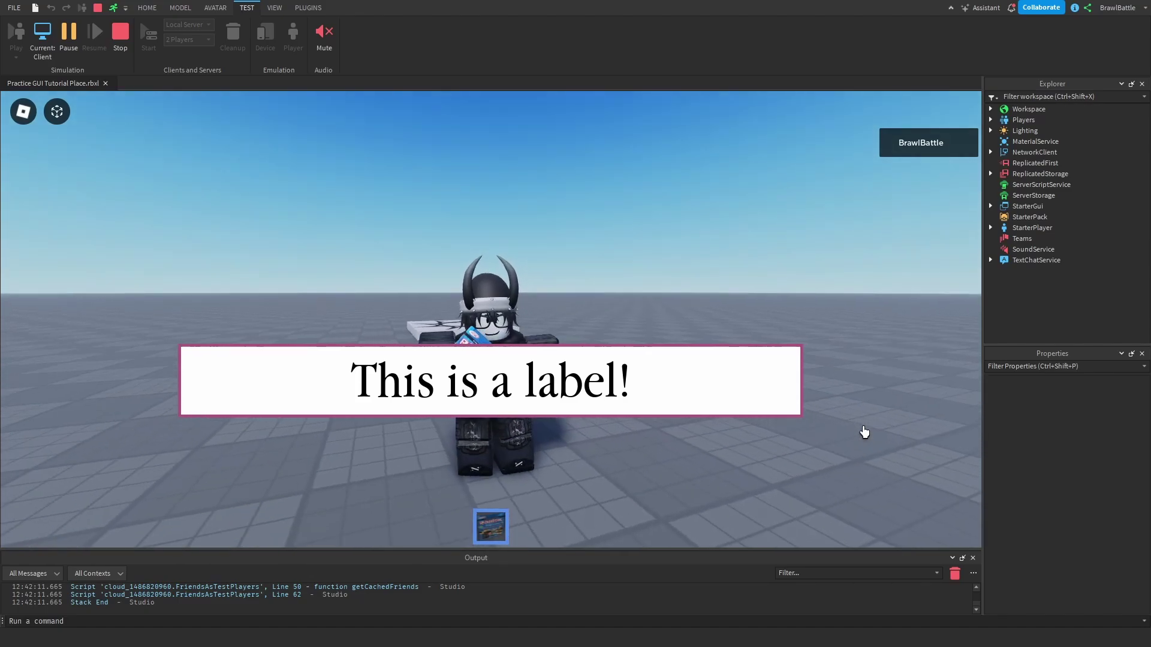
{"action": "key", "text": "Left"}
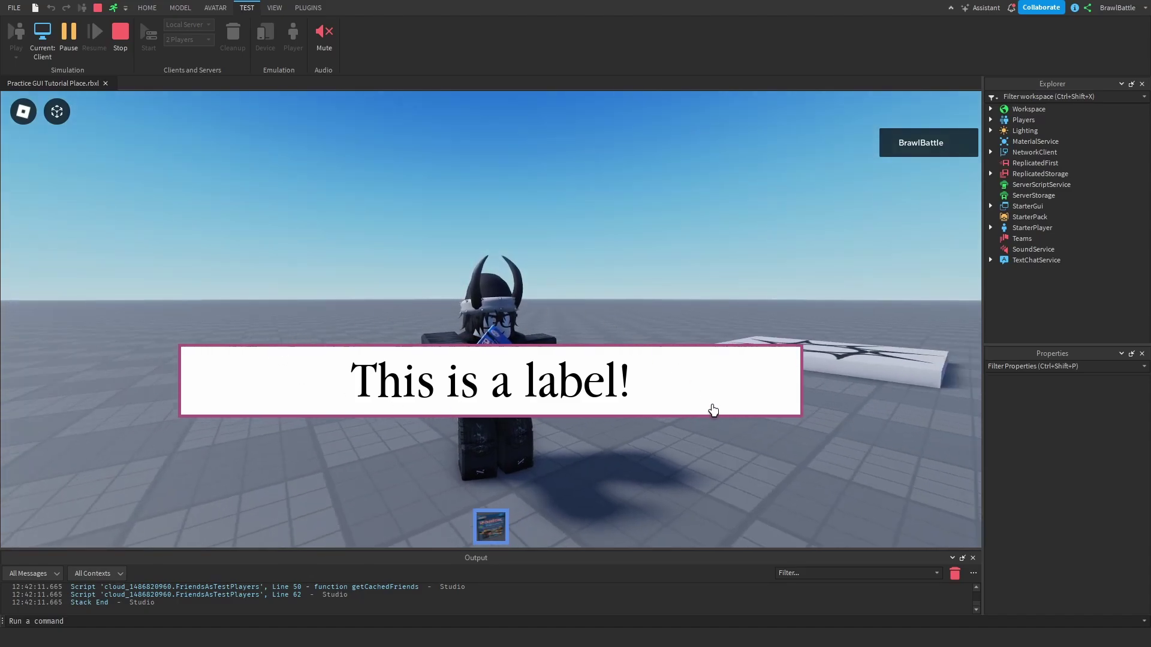
{"action": "right_click_drag", "start_coordinate": [712, 411], "coordinate": [683, 405]}
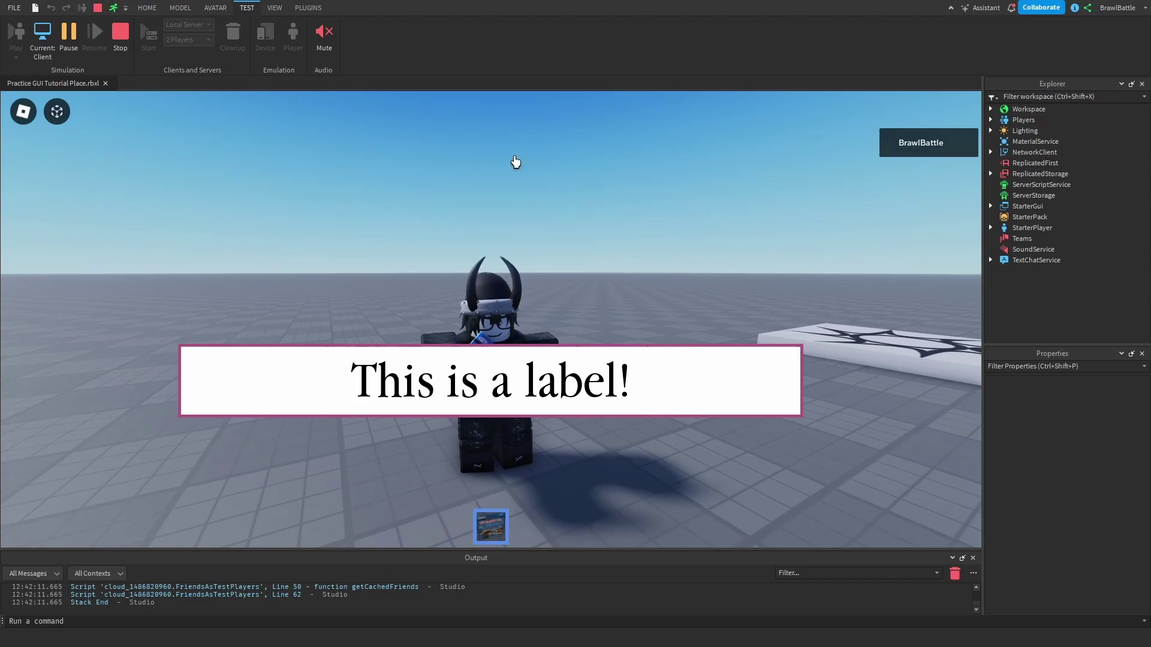
{"action": "right_click_drag", "start_coordinate": [727, 249], "coordinate": [704, 273]}
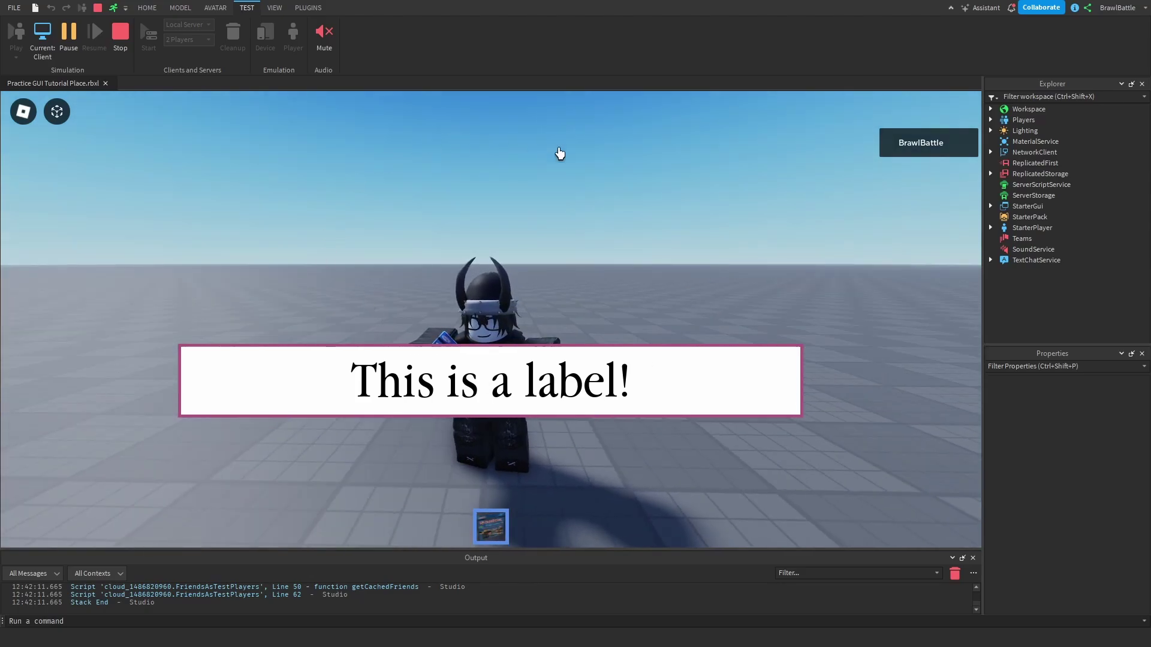
{"action": "right_click_drag", "start_coordinate": [573, 452], "coordinate": [573, 452]}
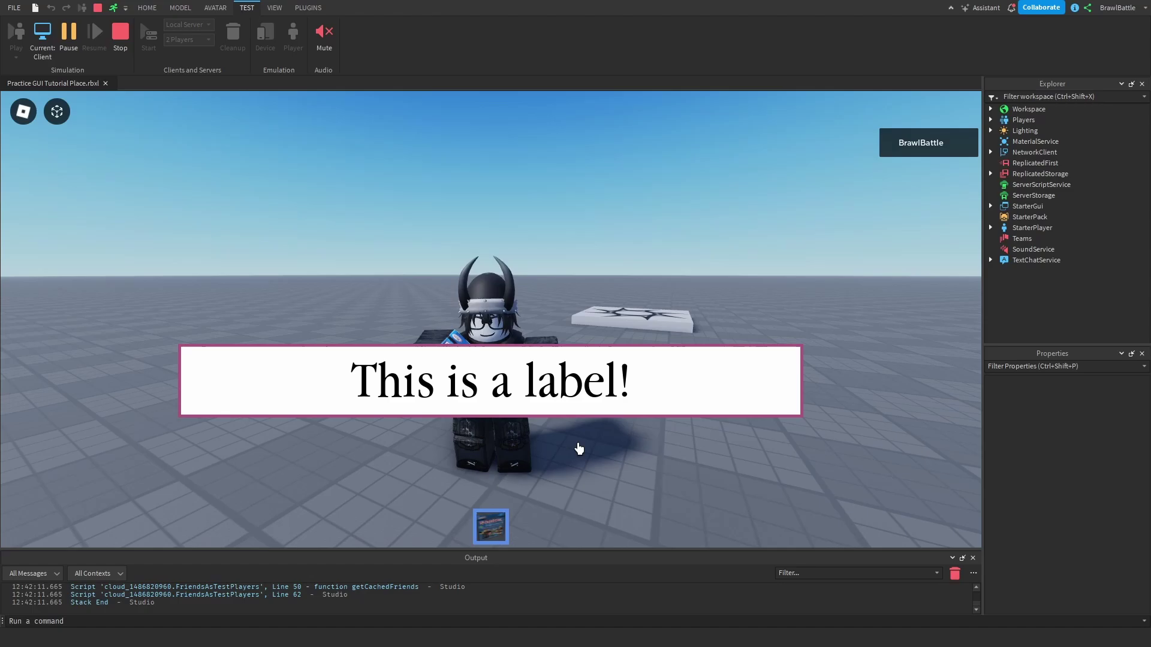
{"action": "key", "text": "s"}
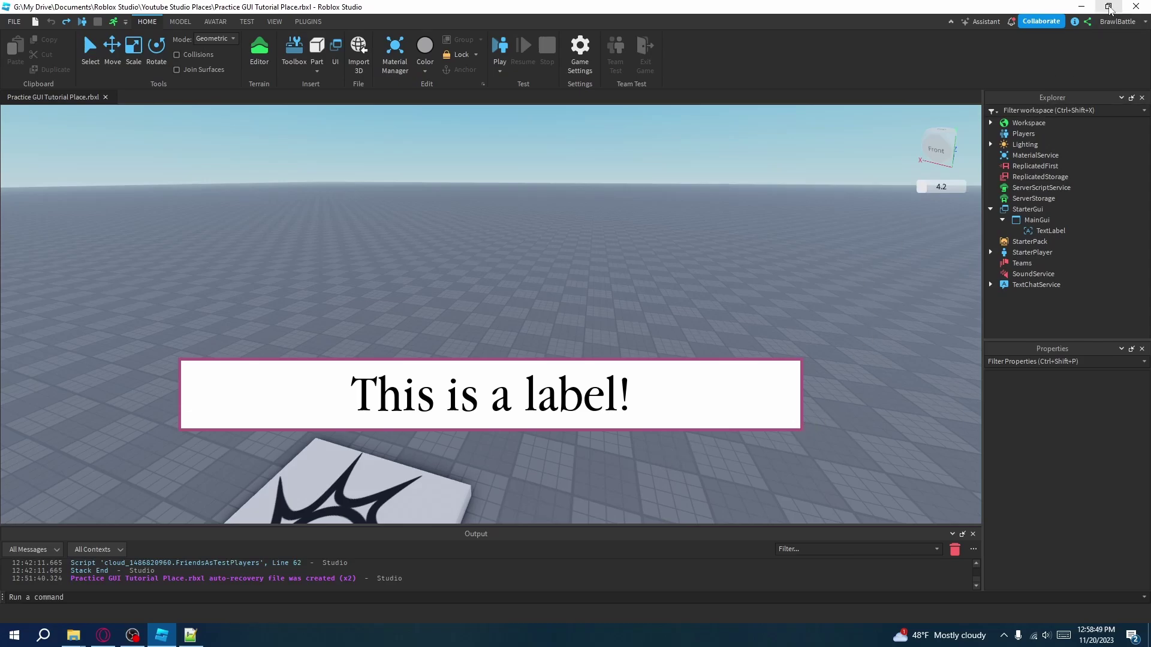
Take the Studio window out of full size, resize it smaller and larger to examine how the text label reacts, and maximize it again
{"action": "left_click", "coordinate": [1108, 6]}
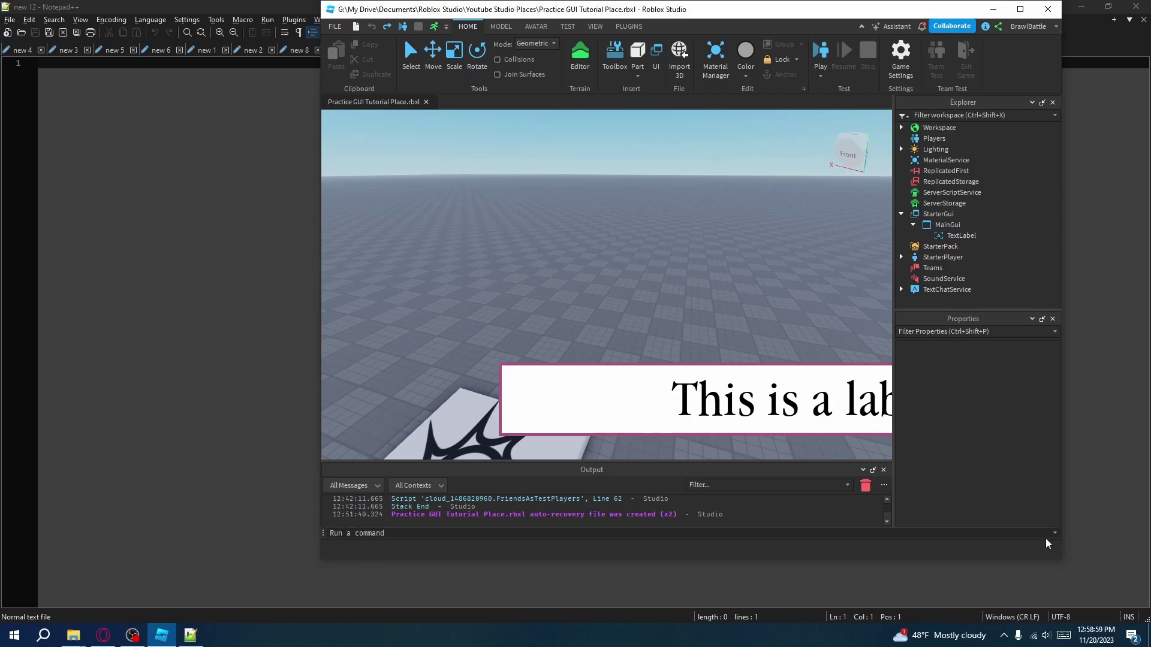
{"action": "left_click_drag", "start_coordinate": [1063, 563], "coordinate": [792, 426]}
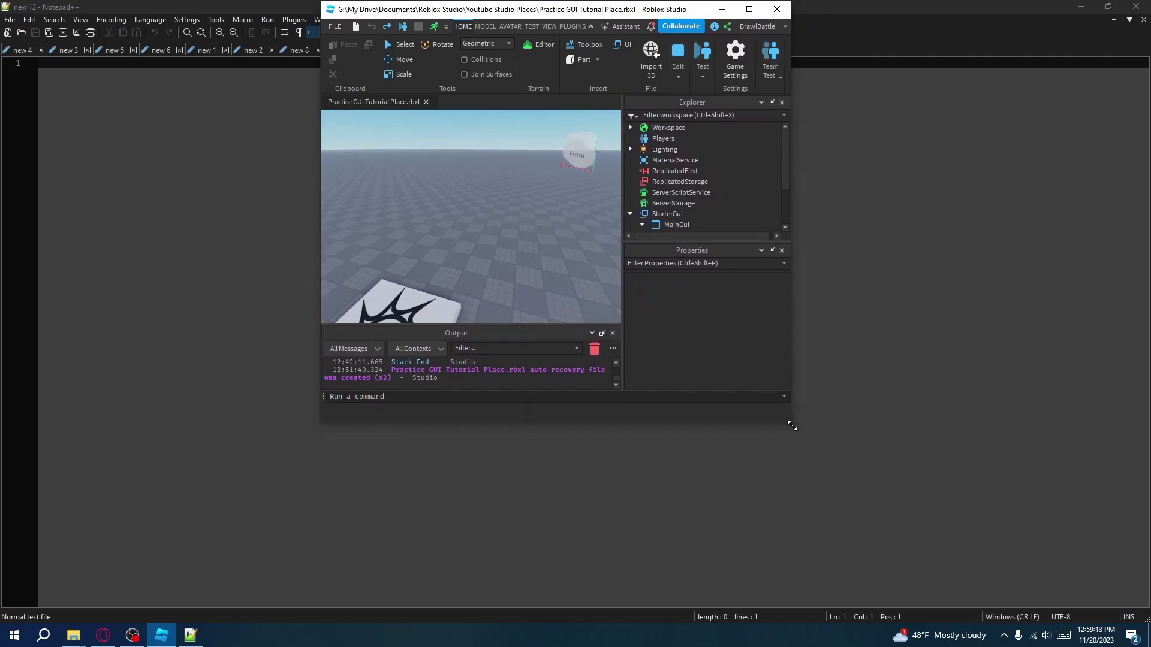
{"action": "left_click_drag", "start_coordinate": [793, 426], "coordinate": [1105, 574]}
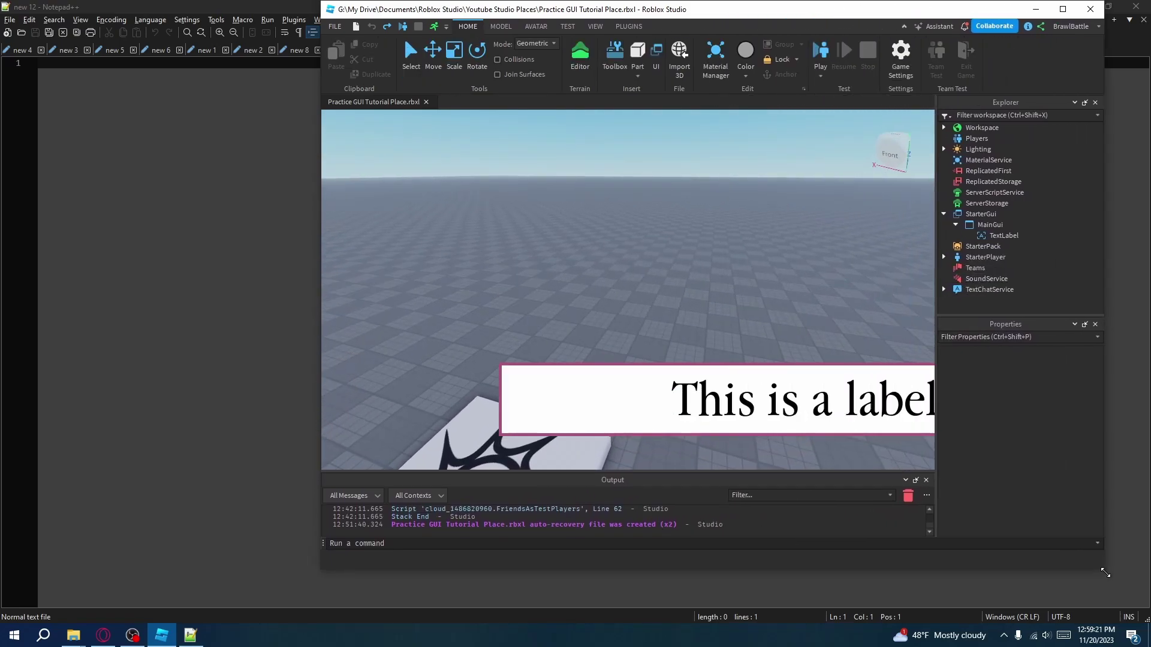
{"action": "left_click_drag", "start_coordinate": [1105, 574], "coordinate": [1039, 545]}
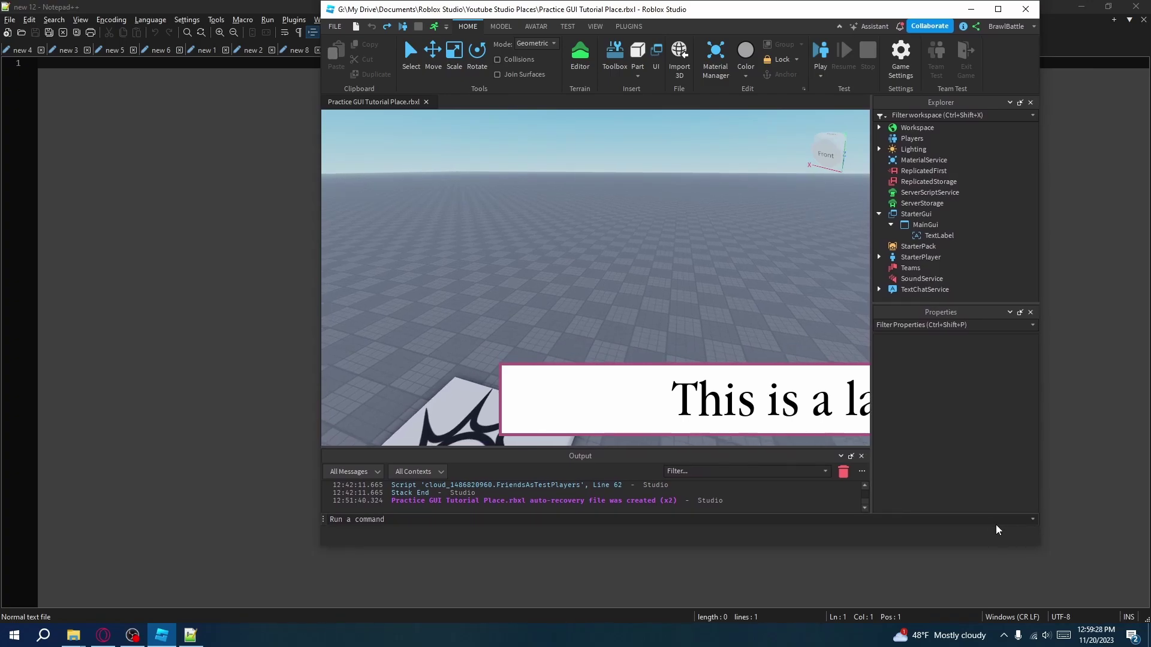
{"action": "left_click_drag", "start_coordinate": [1038, 547], "coordinate": [1025, 518]}
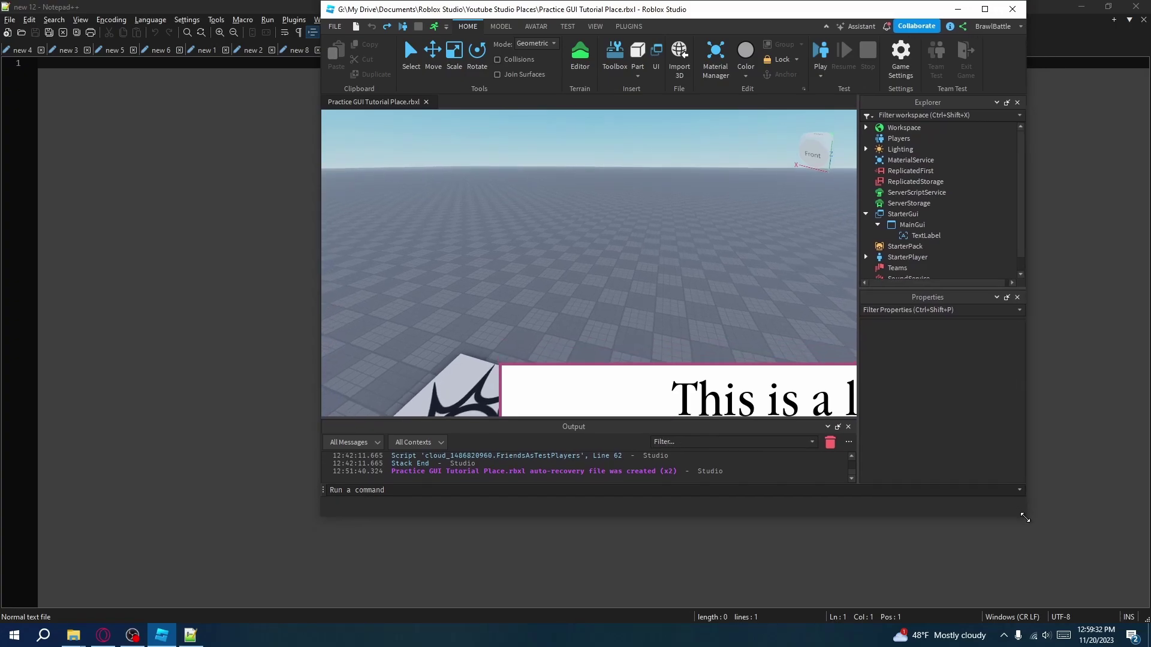
{"action": "left_click", "coordinate": [985, 9]}
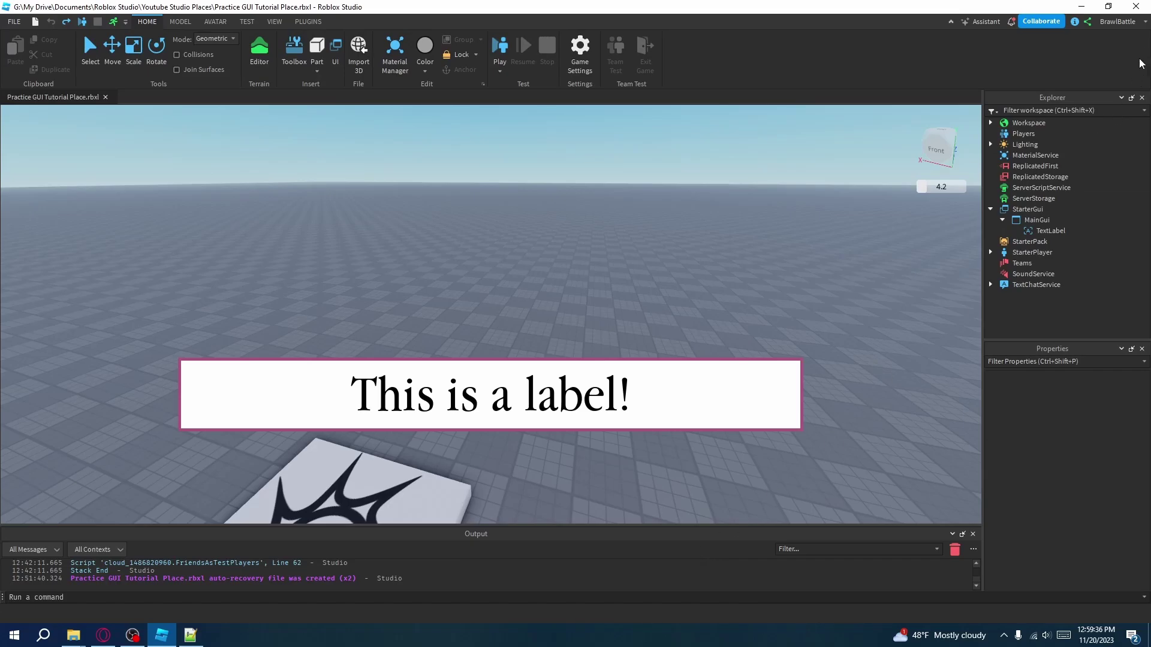
{"action": "left_click", "coordinate": [1108, 6]}
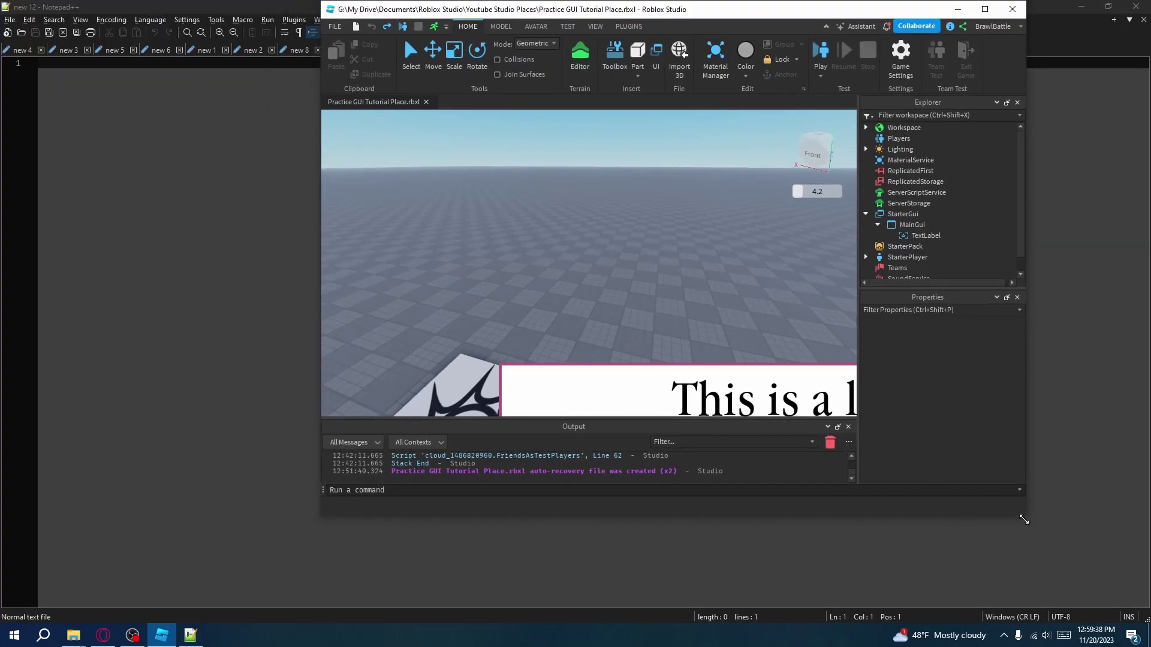
{"action": "left_click_drag", "start_coordinate": [1026, 516], "coordinate": [686, 416]}
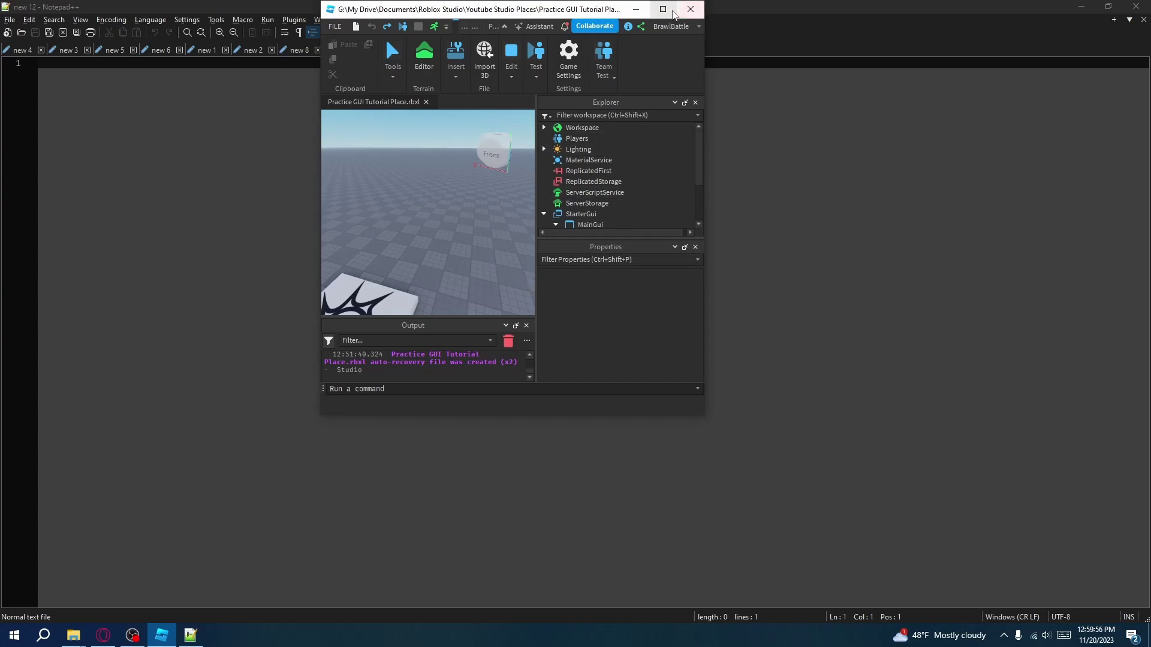
{"action": "left_click", "coordinate": [672, 13]}
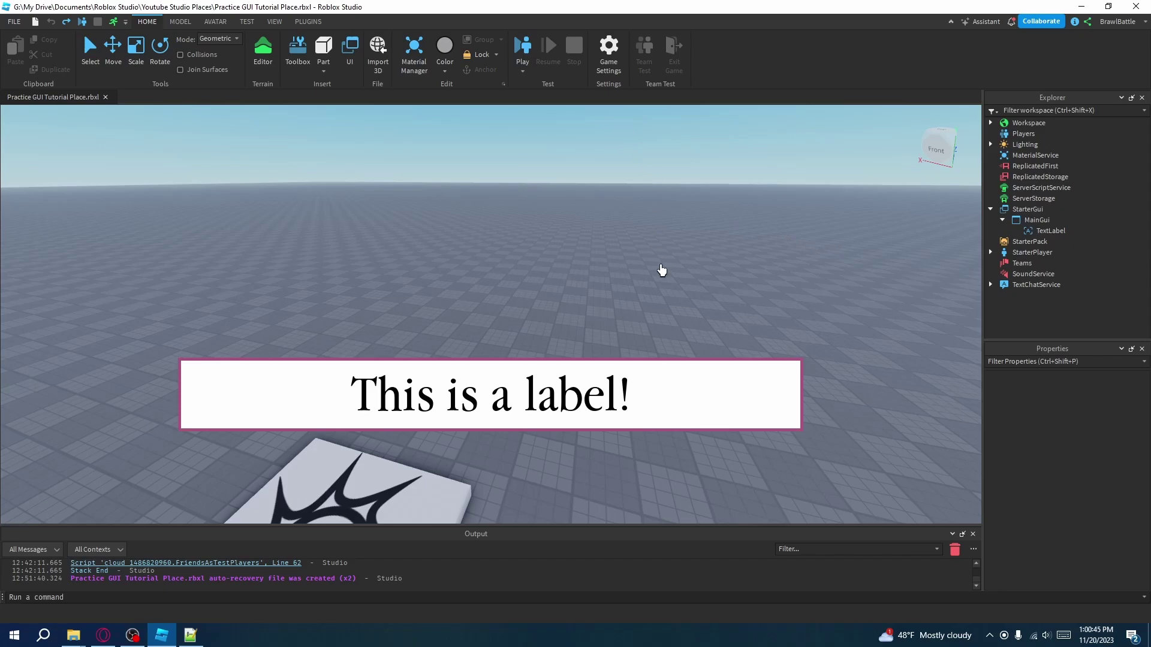
Disable the MainGui ScreenGui so its text label is hidden from the viewport
{"action": "right_click_drag", "start_coordinate": [845, 271], "coordinate": [830, 295]}
{"action": "left_click", "coordinate": [1037, 220]}
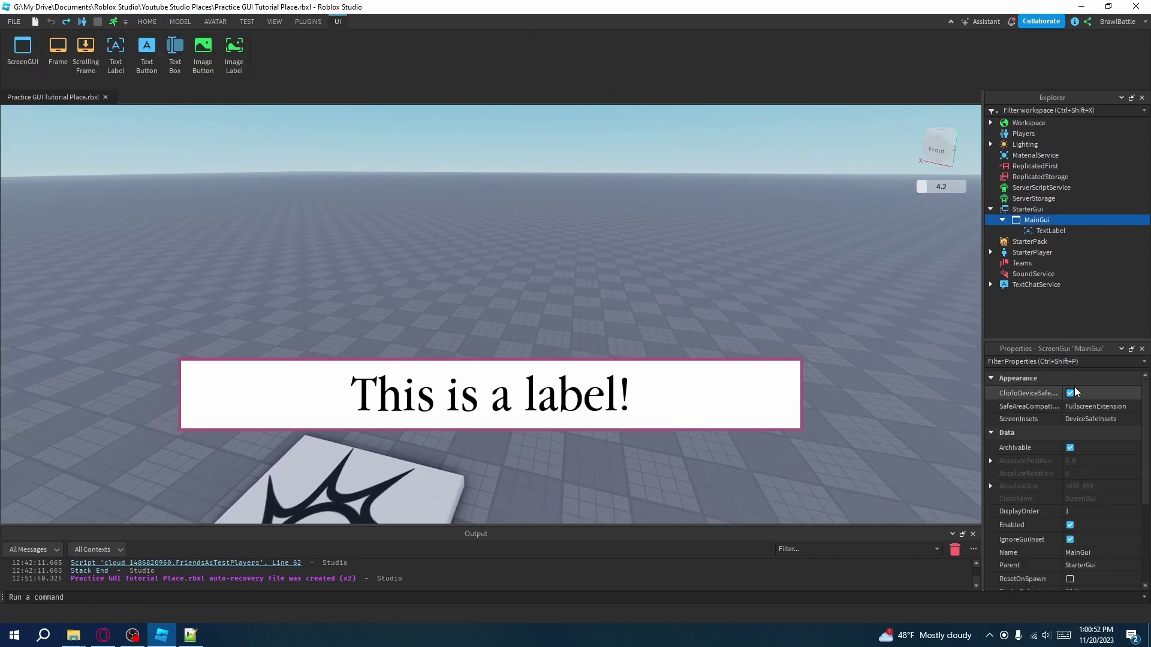
{"action": "scroll", "coordinate": [1077, 489], "scroll_direction": "down", "scroll_amount": 2}
{"action": "left_click", "coordinate": [1069, 446]}
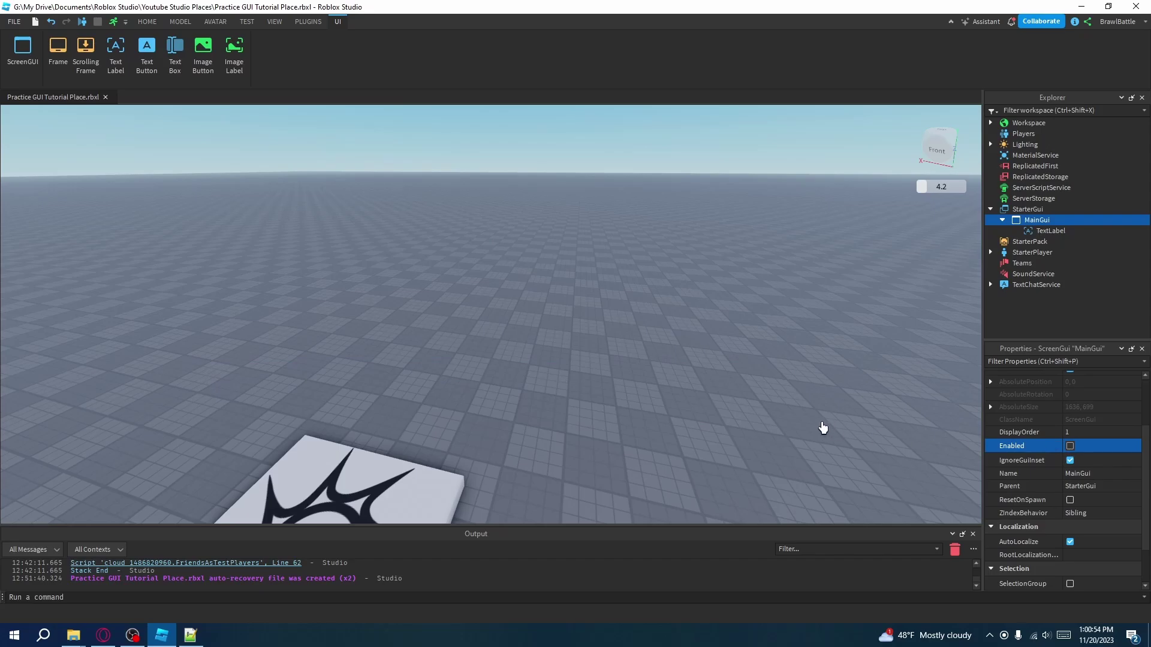
Examine the 3D objects under Workspace, inspecting the Baseplate and the SpawnLocation from several camera angles
{"action": "right_click_drag", "start_coordinate": [818, 427], "coordinate": [790, 422]}
{"action": "right_click_drag", "start_coordinate": [693, 337], "coordinate": [687, 394]}
{"action": "key", "text": "w"}
{"action": "key", "text": "s"}
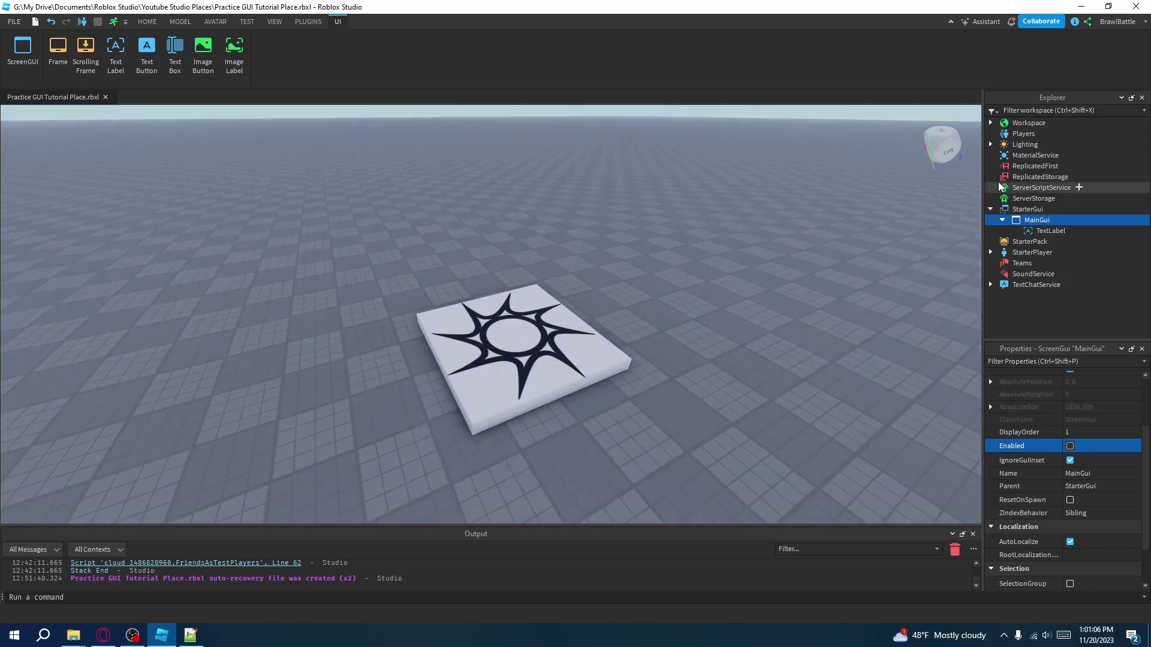
{"action": "left_click", "coordinate": [990, 123]}
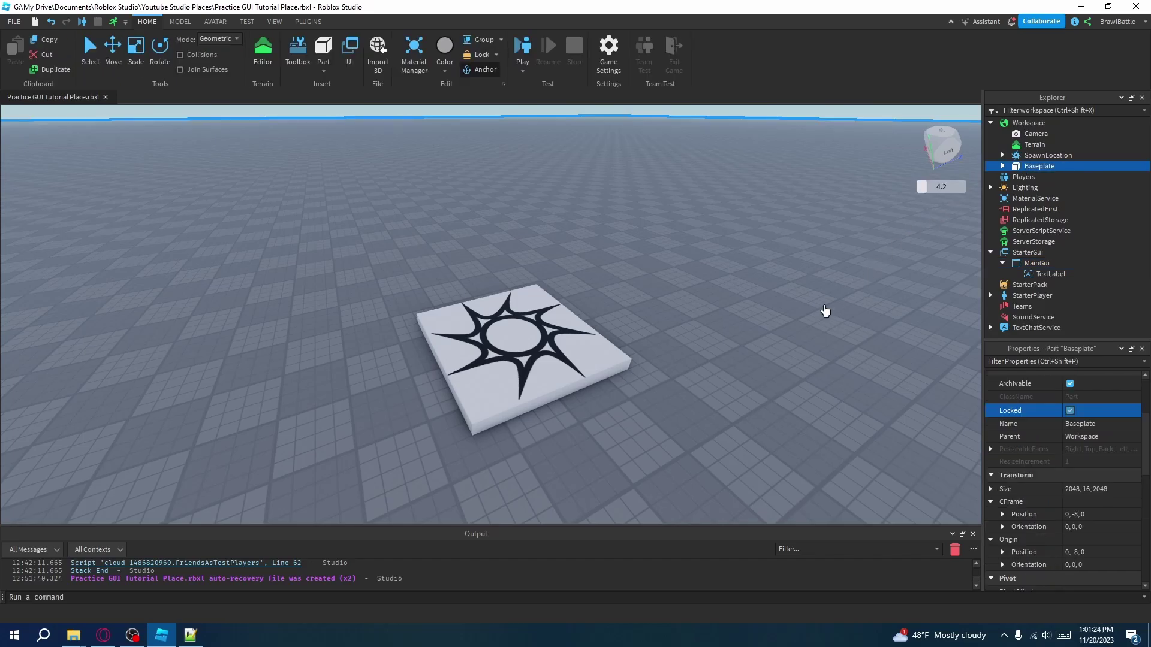
{"action": "right_click_drag", "start_coordinate": [825, 311], "coordinate": [815, 307]}
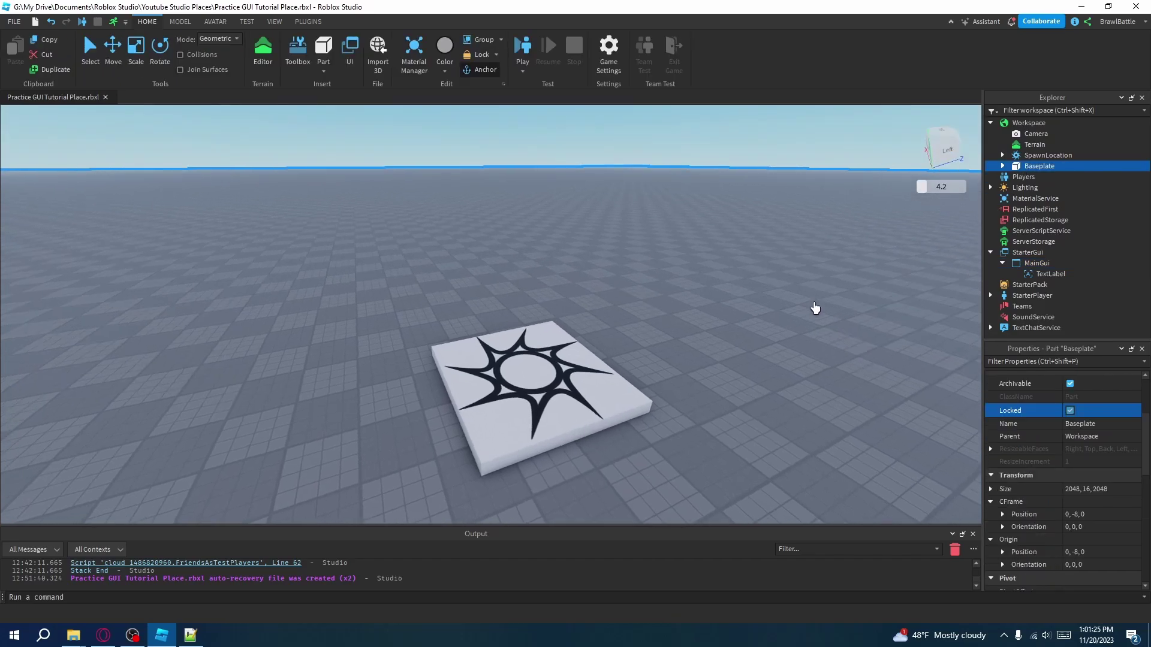
{"action": "scroll", "coordinate": [815, 308], "scroll_direction": "down", "scroll_amount": 5}
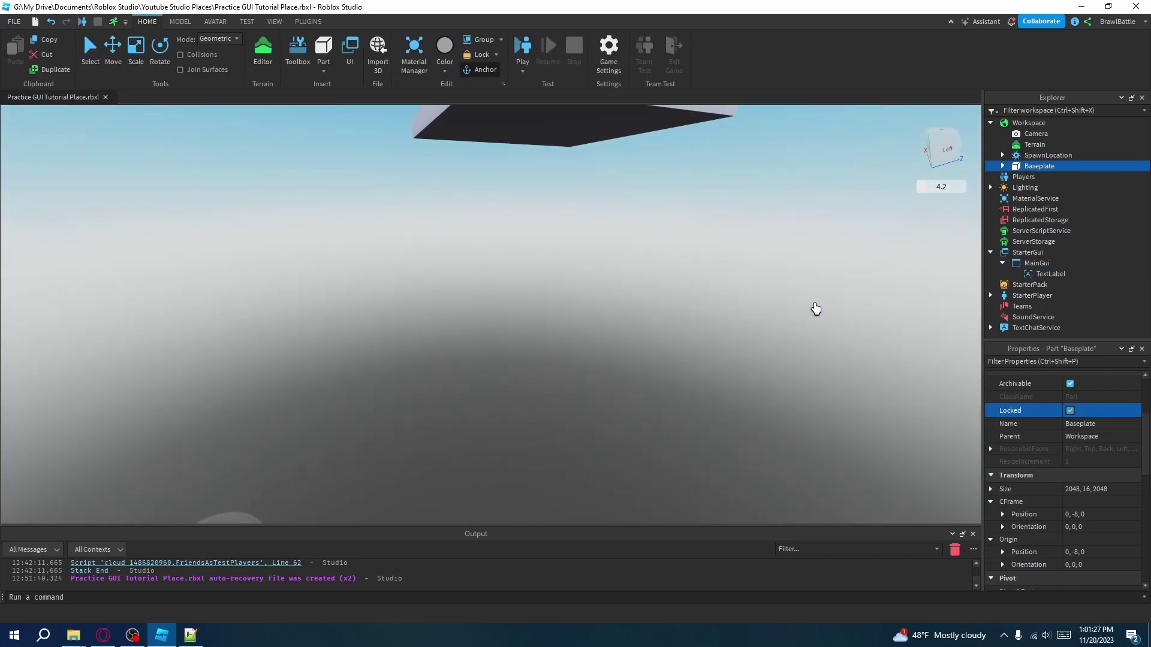
{"action": "scroll", "coordinate": [498, 468], "scroll_direction": "up", "scroll_amount": 3}
{"action": "left_click", "coordinate": [560, 324]}
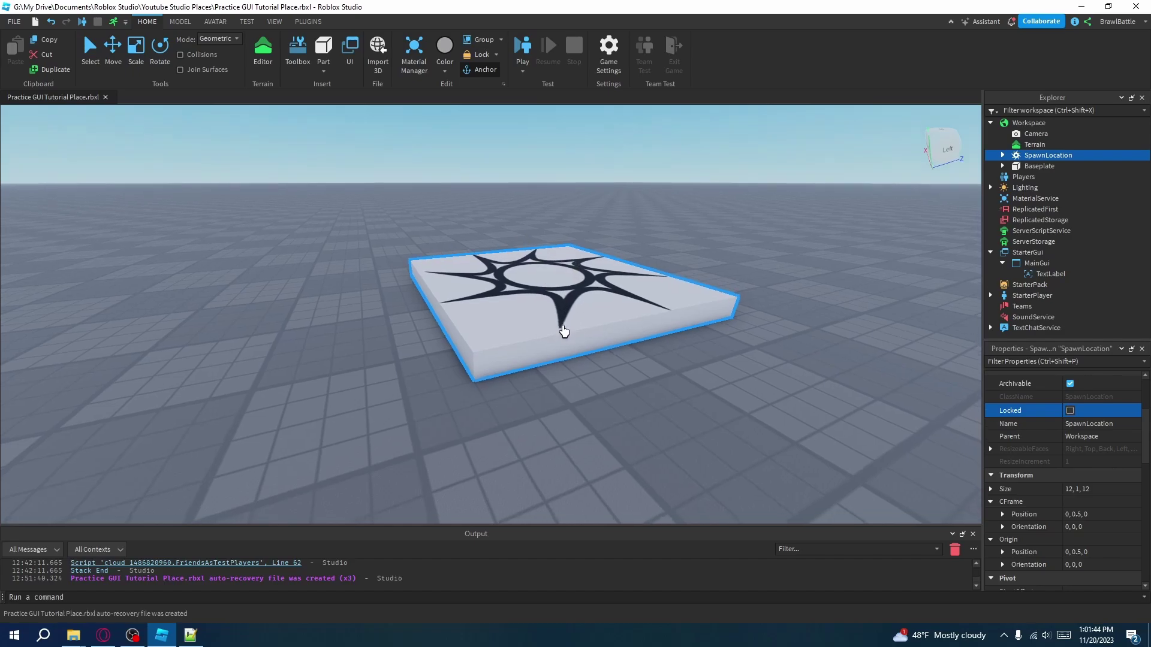
{"action": "scroll", "coordinate": [540, 300], "scroll_direction": "up", "scroll_amount": 2}
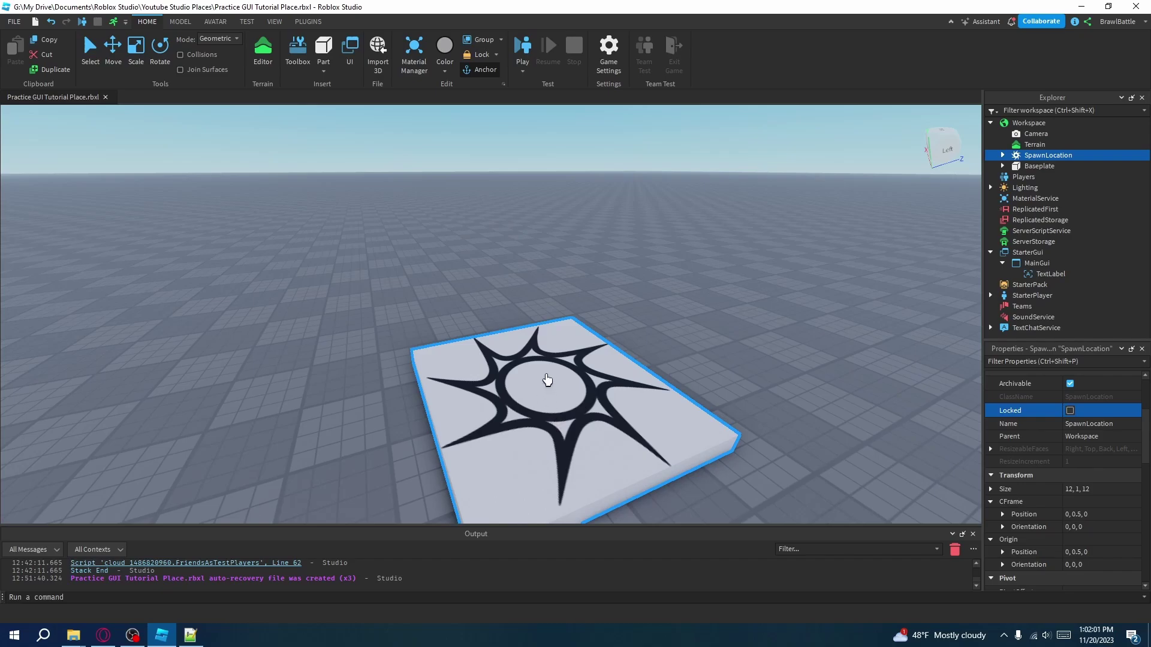
Insert a block part, move it across the baseplate to position 3, 0.5, 50, and delete it
{"action": "right_click_drag", "start_coordinate": [548, 377], "coordinate": [527, 359]}
{"action": "left_click", "coordinate": [324, 48]}
{"action": "left_click_drag", "start_coordinate": [505, 314], "coordinate": [814, 244]}
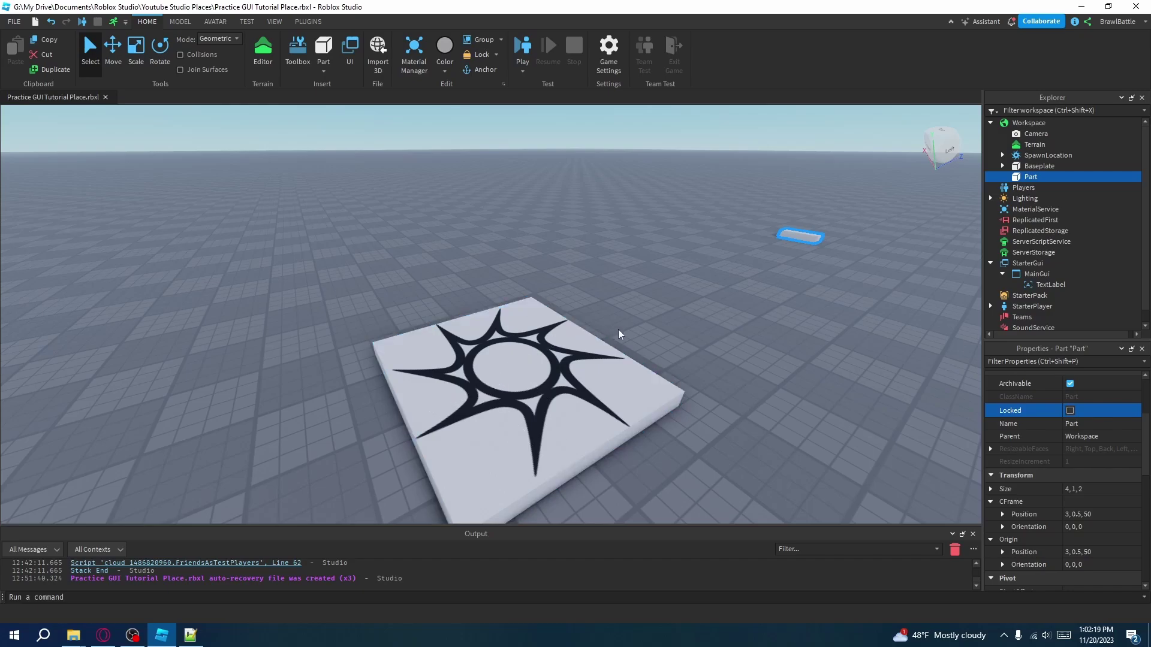
{"action": "key", "text": "Delete"}
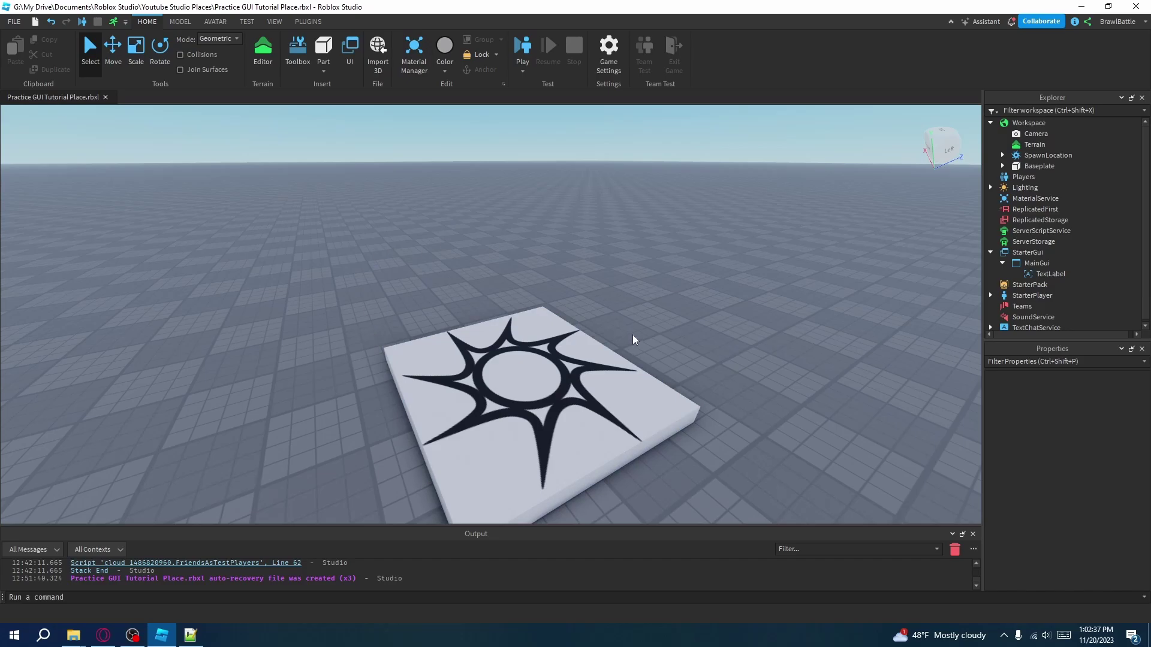
Enable the MainGui ScreenGui to show its text label in the viewport again
{"action": "right_click_drag", "start_coordinate": [635, 339], "coordinate": [635, 333]}
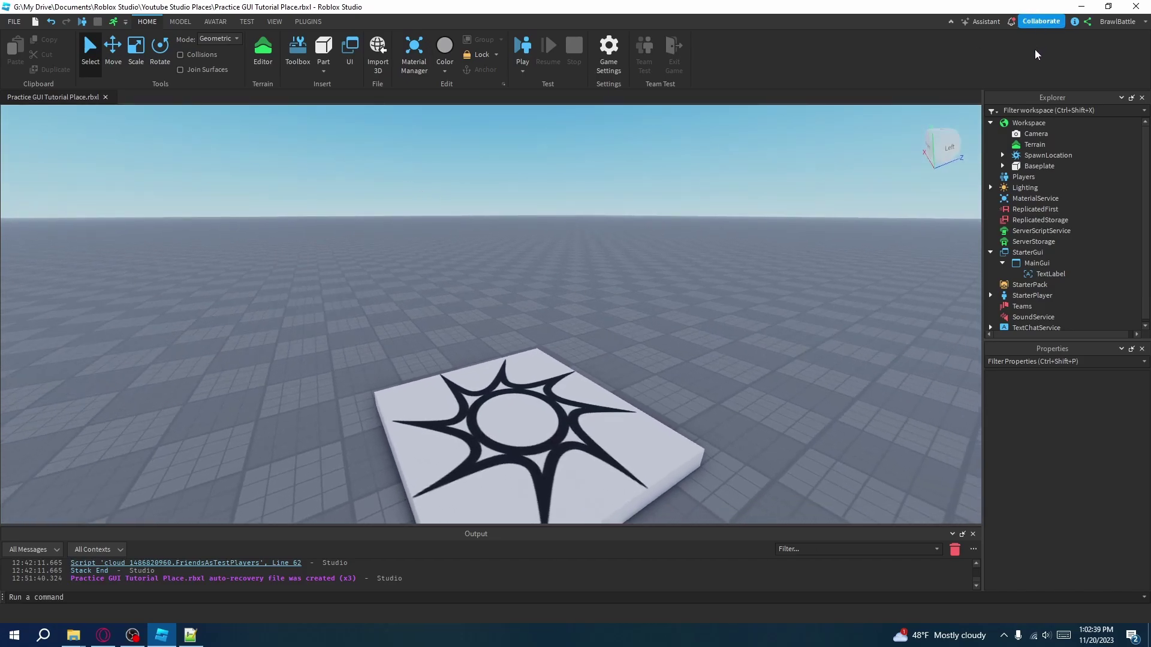
{"action": "left_click", "coordinate": [1037, 263]}
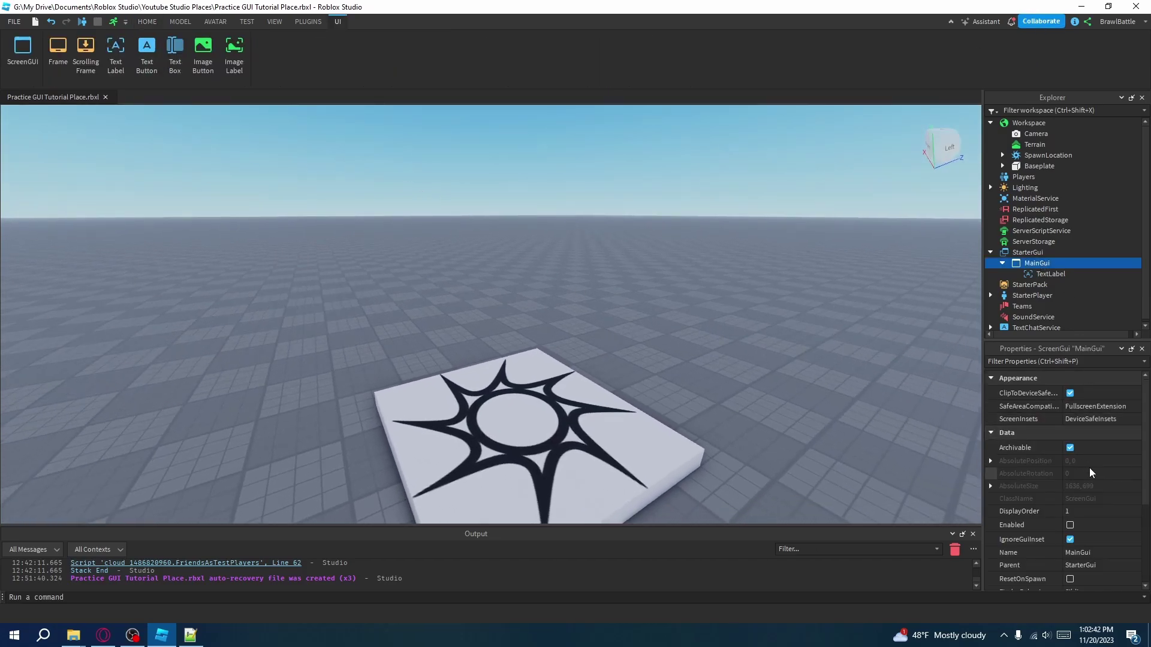
{"action": "left_click", "coordinate": [1069, 526]}
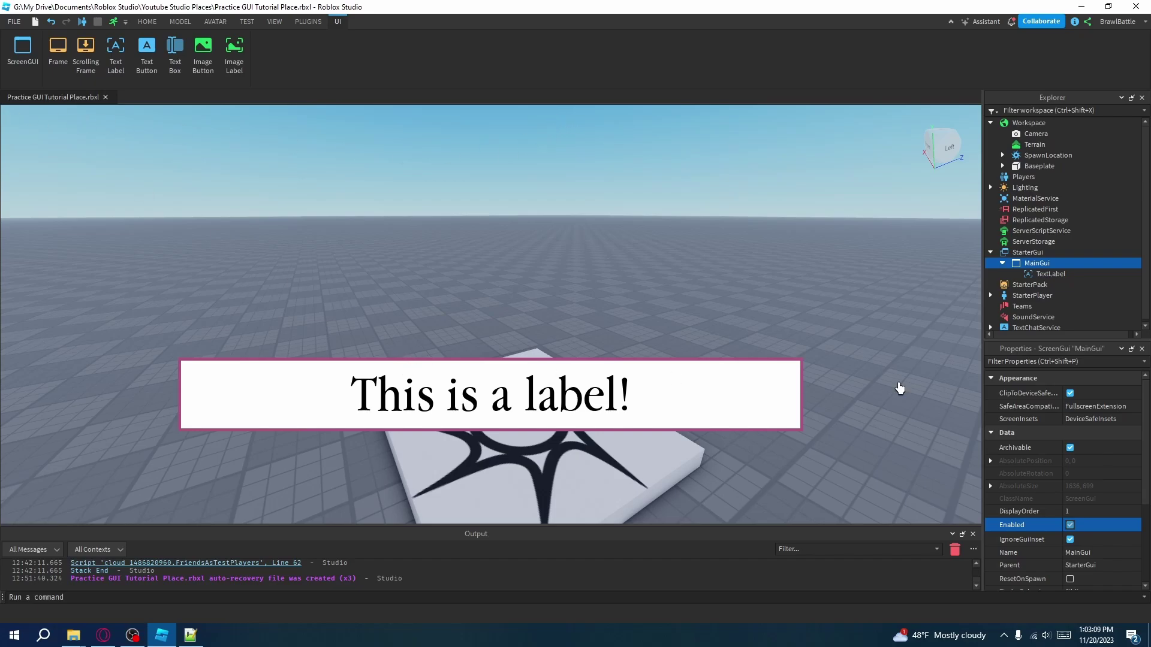
Set the position of the text label under MainGui to {0, 0},{0, 0}
{"action": "left_click", "coordinate": [1050, 274]}
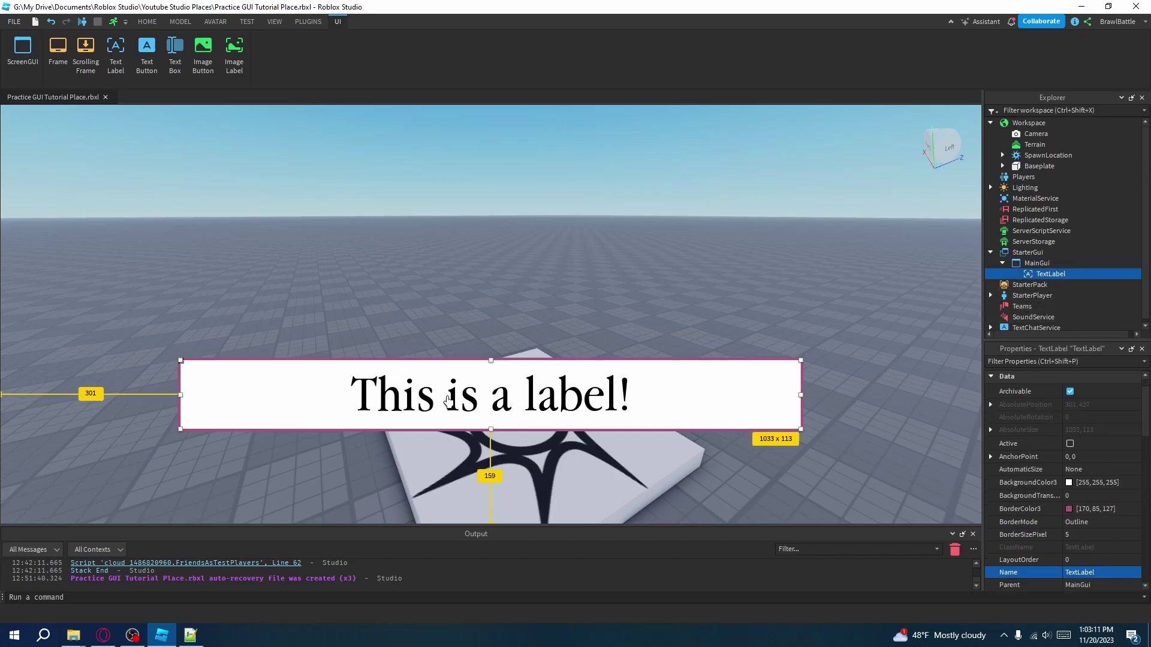
{"action": "scroll", "coordinate": [1035, 491], "scroll_direction": "down", "scroll_amount": 3}
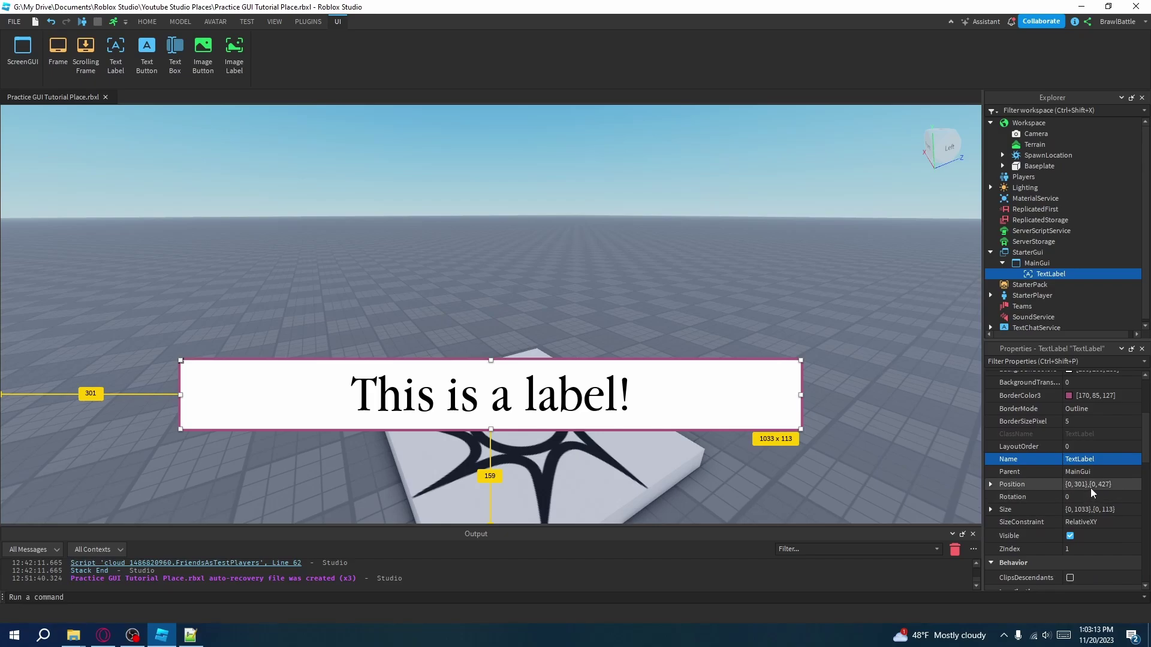
{"action": "left_click", "coordinate": [1091, 488]}
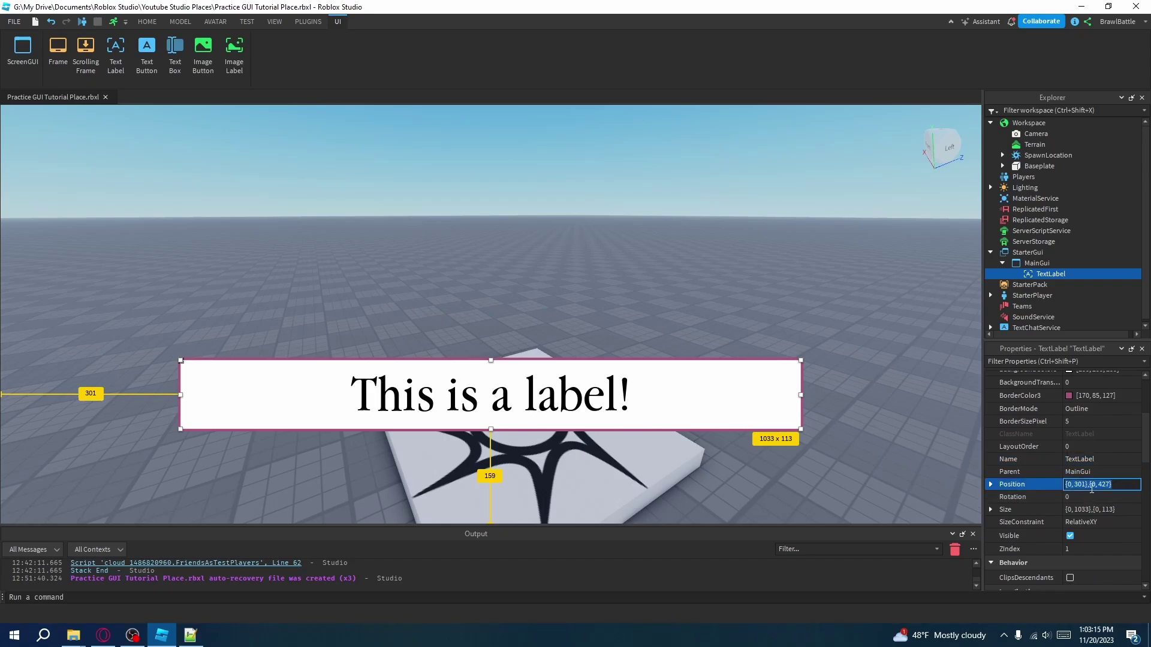
{"action": "type", "text": "0, 0},{0, 0"}
{"action": "key", "text": "Return"}
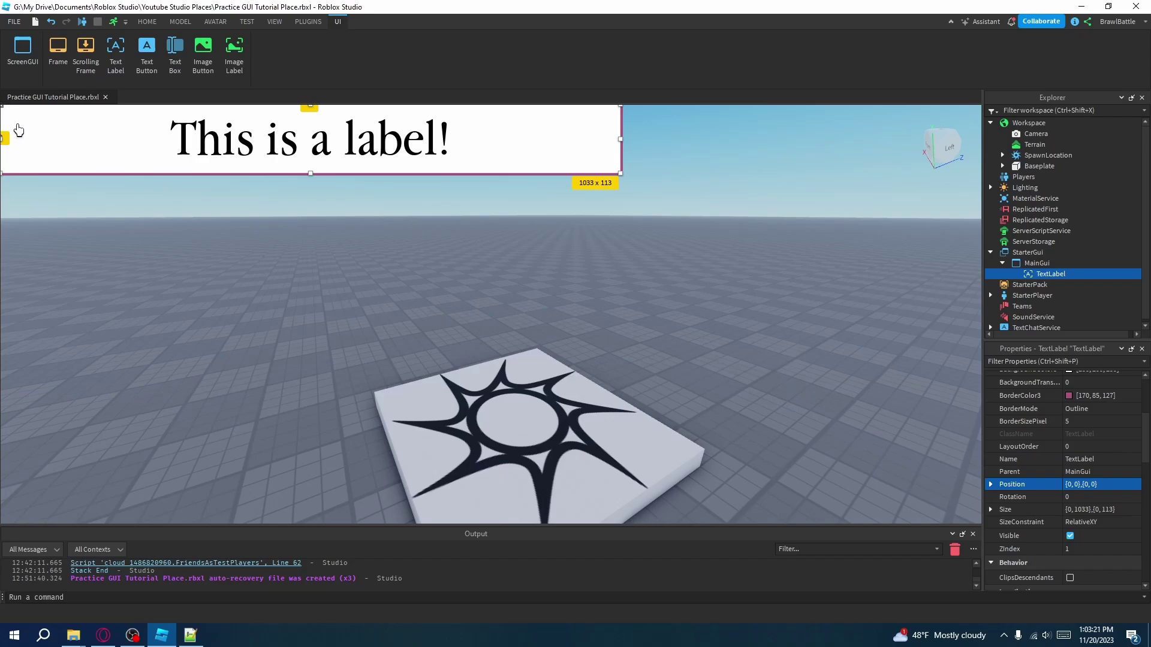
Set the text label's position to {0, 500},{0, 0}, giving it a 500-pixel X offset
{"action": "left_click", "coordinate": [1073, 484]}
{"action": "left_click", "coordinate": [1082, 486]}
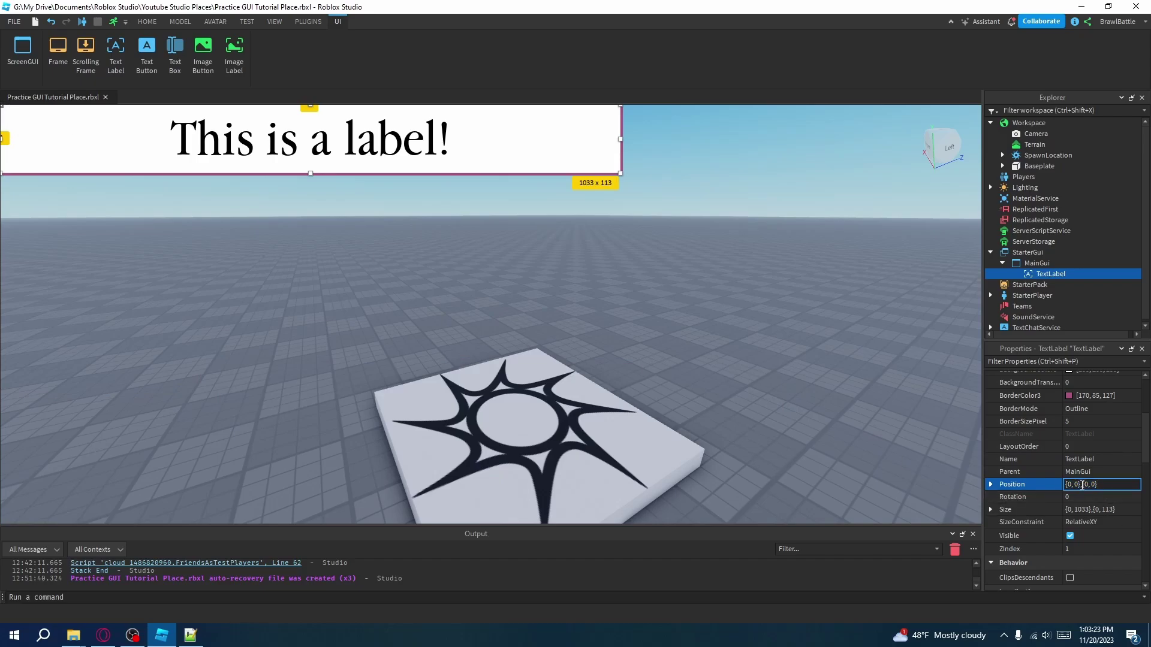
{"action": "key", "text": "BackSpace"}
{"action": "type", "text": "500"}
{"action": "key", "text": "Return"}
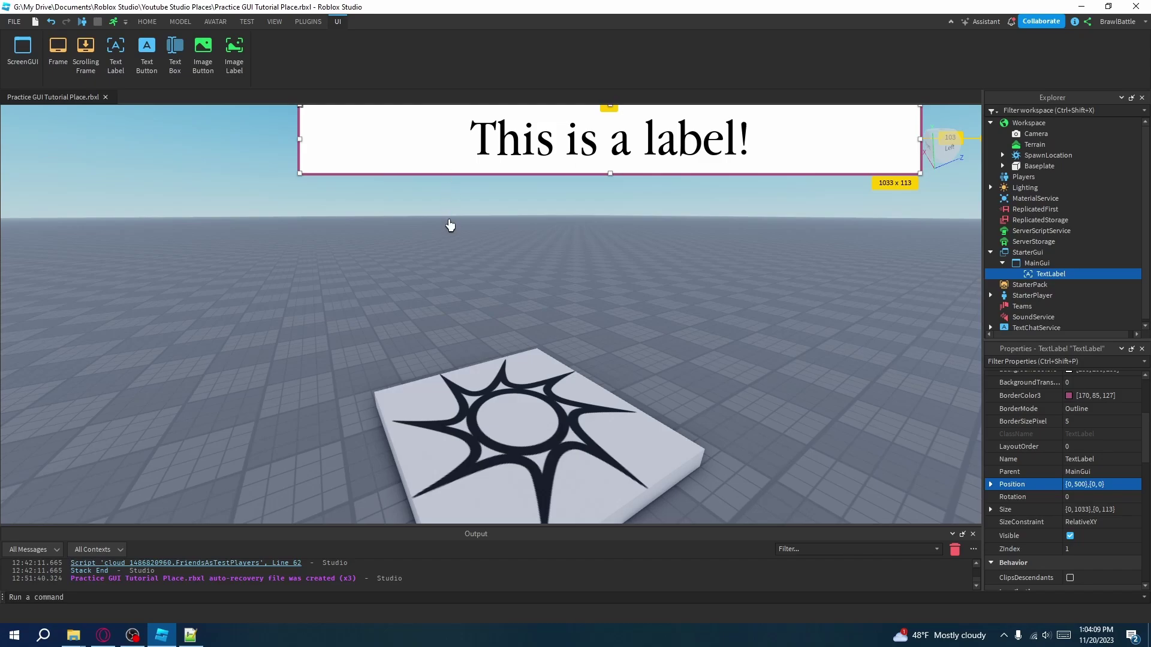
Set the text label's position to {0, 500},{0, 500}, and undo the position changes back to {0, 0},{0, 0}
{"action": "left_click", "coordinate": [1098, 485]}
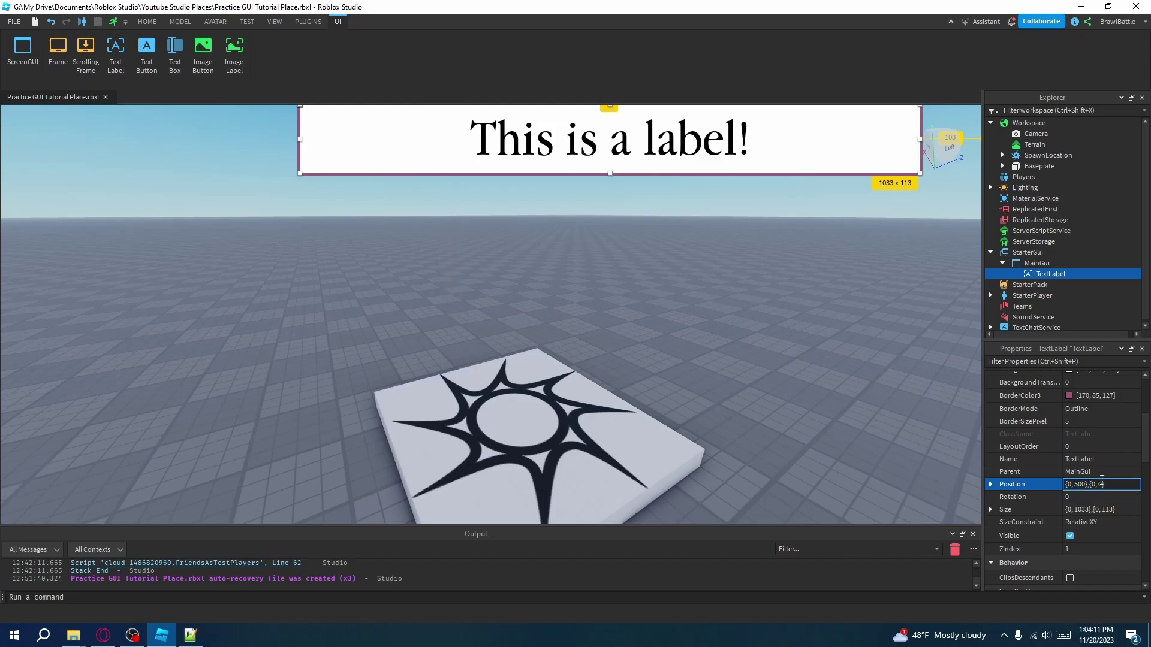
{"action": "key", "text": "Return"}
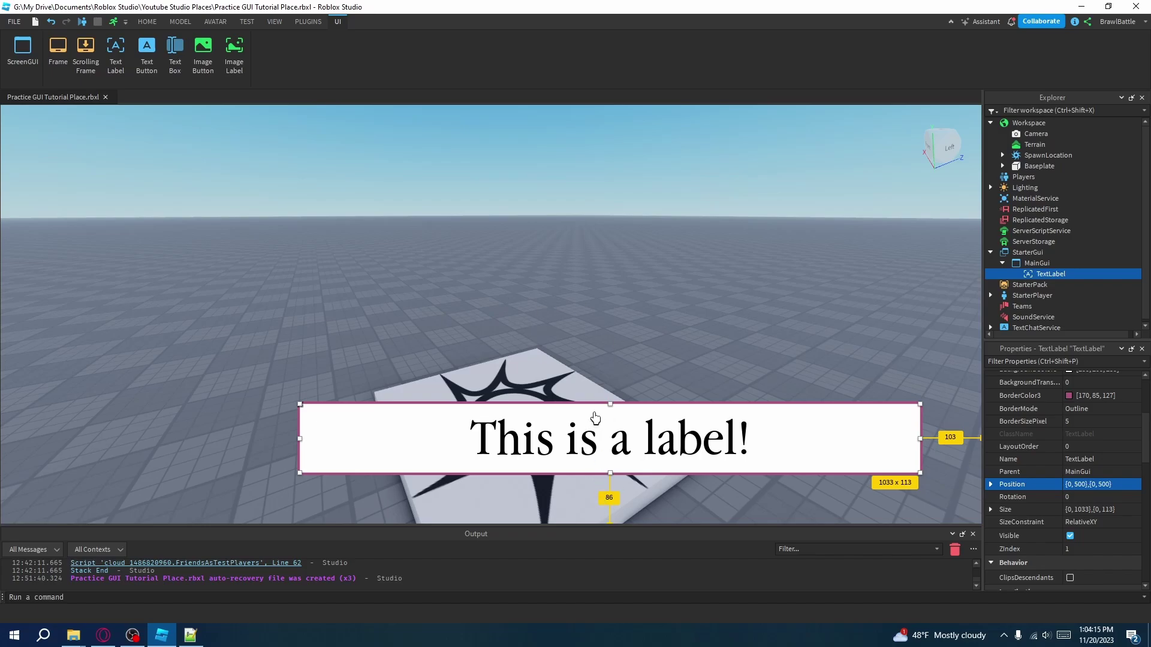
{"action": "key", "text": "ctrl+z"}
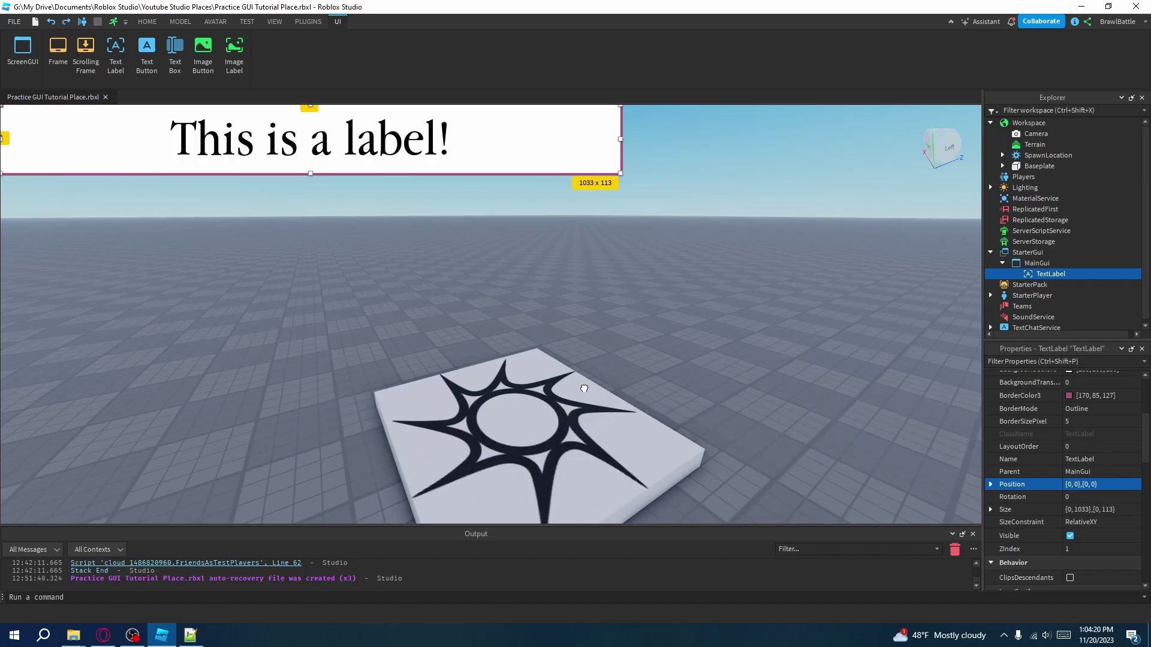
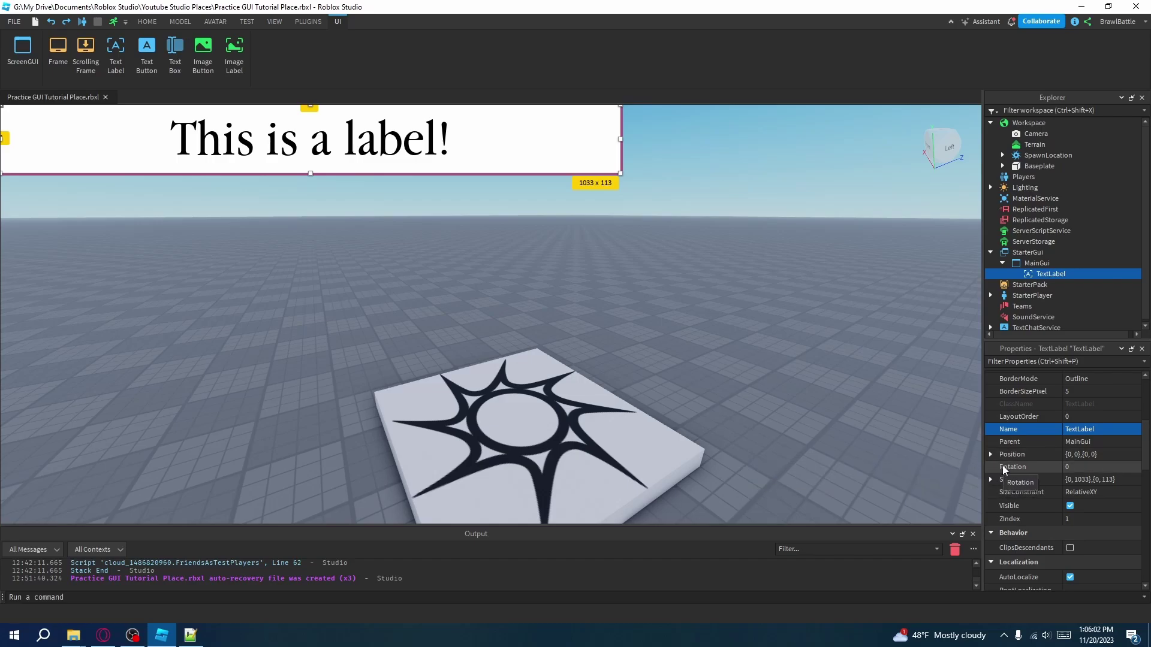
Expand the text label's Position into its X and Y components and set both offsets to 500
{"action": "left_click", "coordinate": [990, 454]}
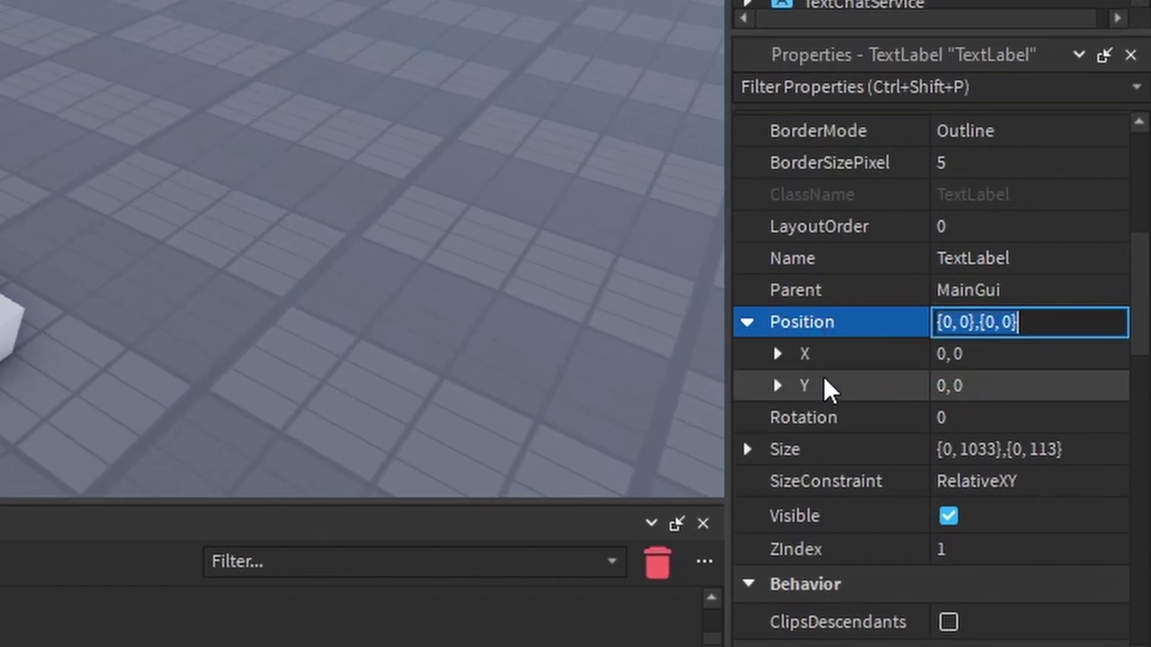
{"action": "left_click", "coordinate": [781, 388]}
{"action": "left_click", "coordinate": [784, 358]}
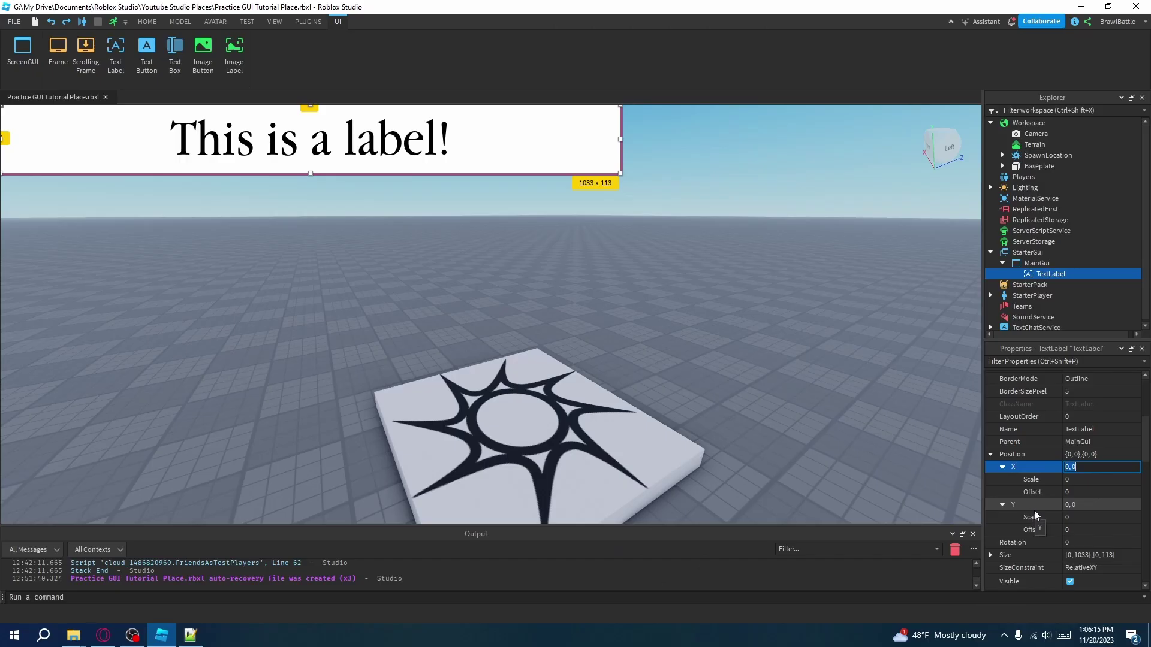
{"action": "left_click", "coordinate": [1078, 494]}
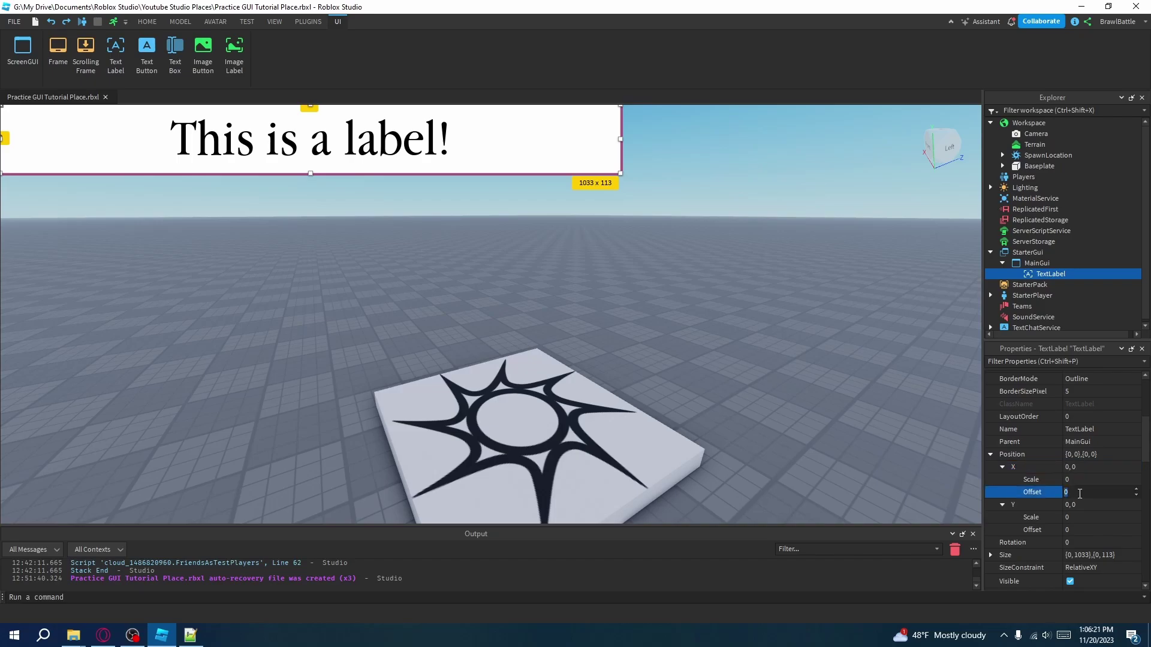
{"action": "type", "text": "500"}
{"action": "key", "text": "Return"}
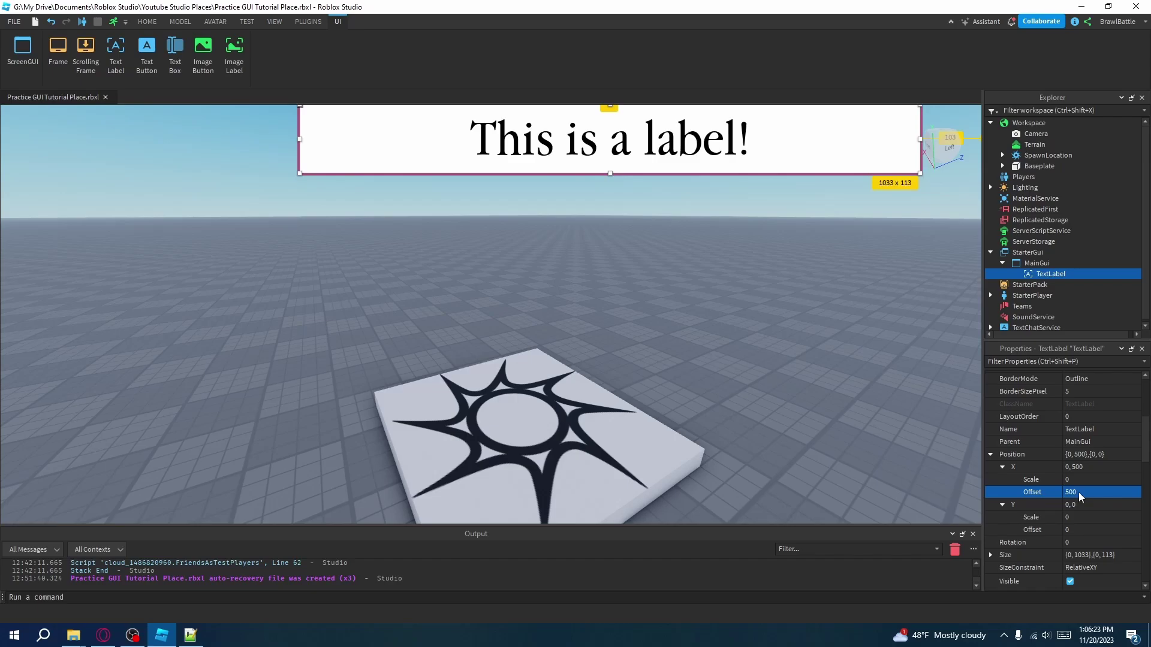
{"action": "left_click", "coordinate": [1083, 532]}
{"action": "type", "text": "5"}
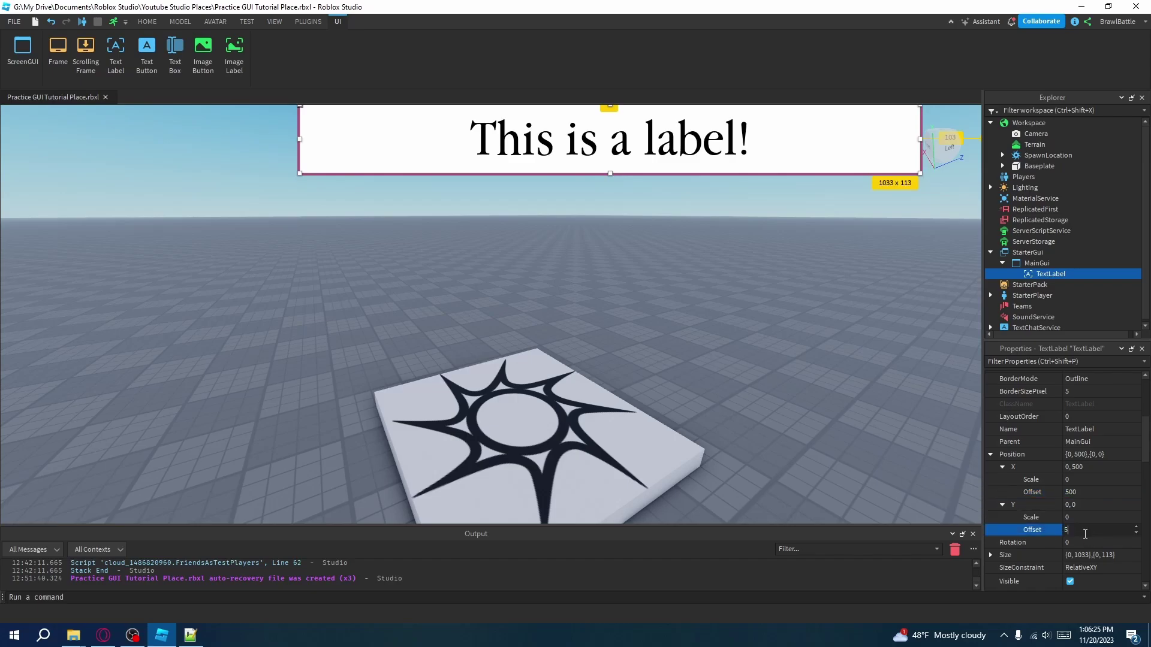
{"action": "type", "text": "00"}
{"action": "key", "text": "Return"}
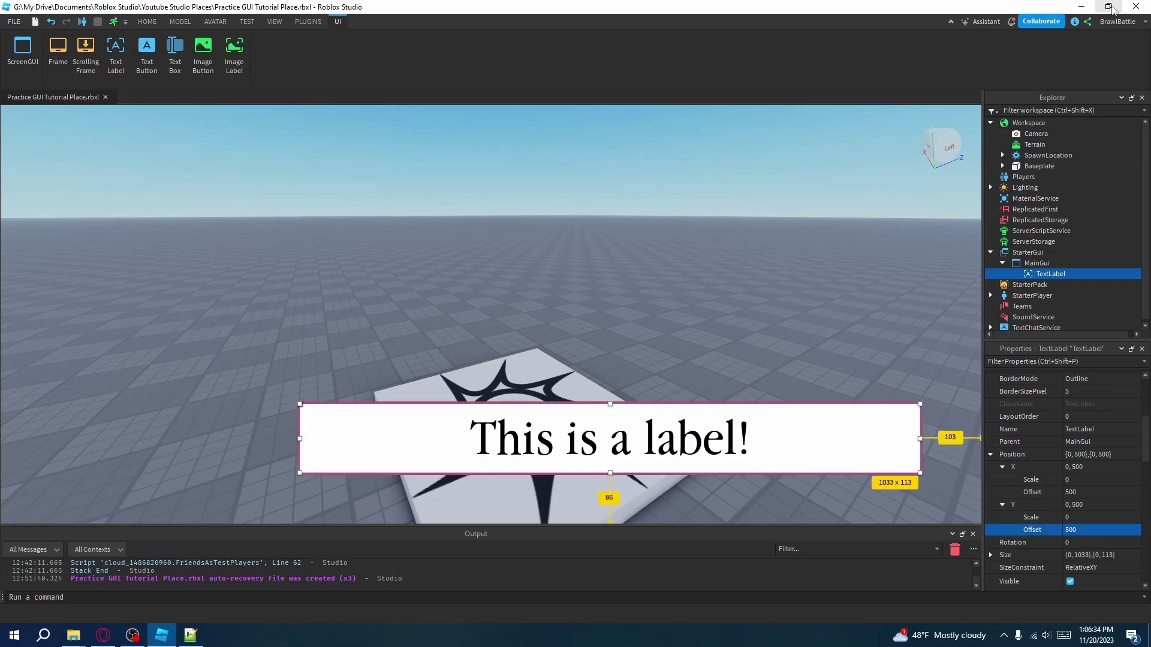
Shrink the Studio window, enlarge it partway and maximize it again to check the offset-positioned label at different sizes
{"action": "left_click", "coordinate": [1109, 7]}
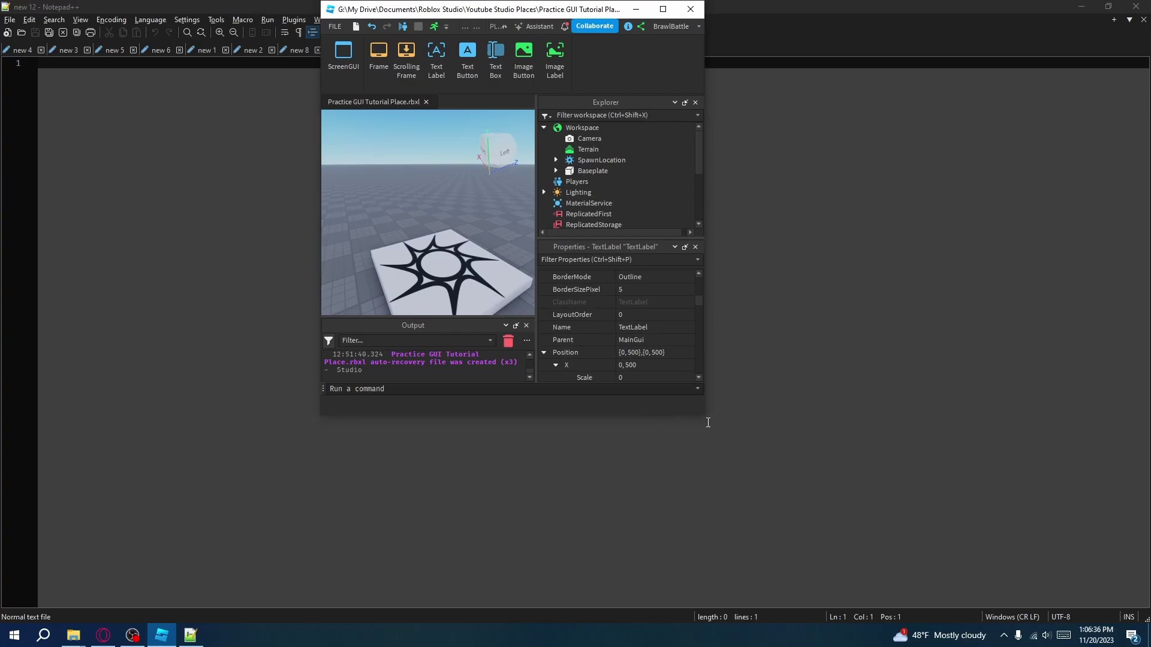
{"action": "left_click_drag", "start_coordinate": [703, 418], "coordinate": [866, 492]}
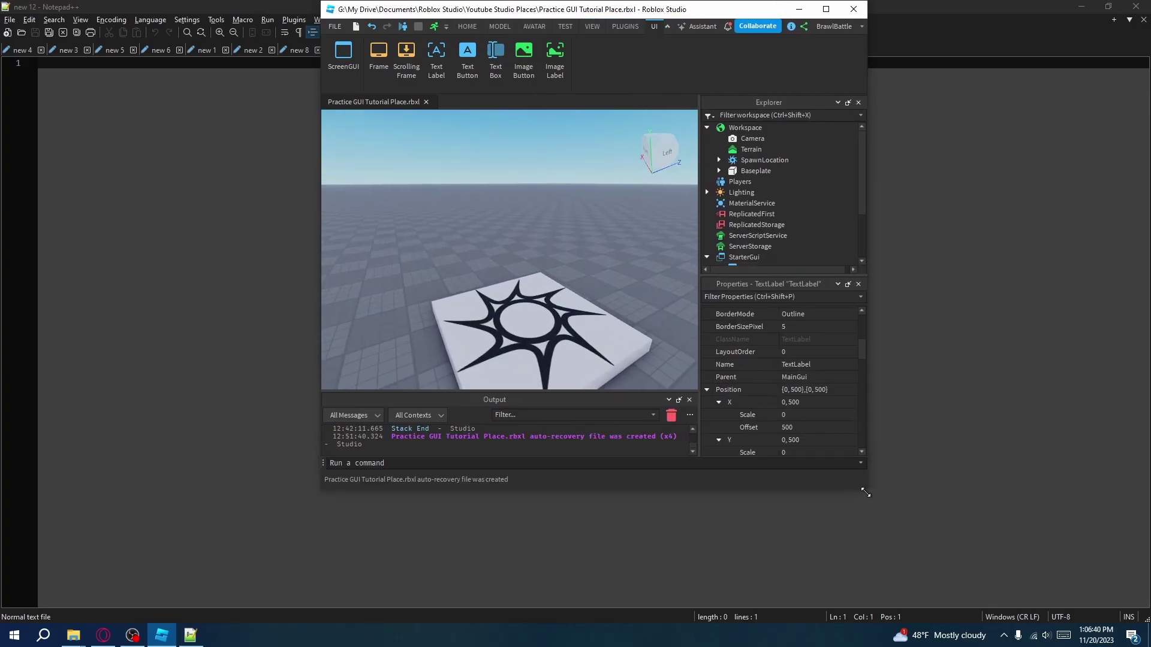
{"action": "left_click", "coordinate": [832, 17]}
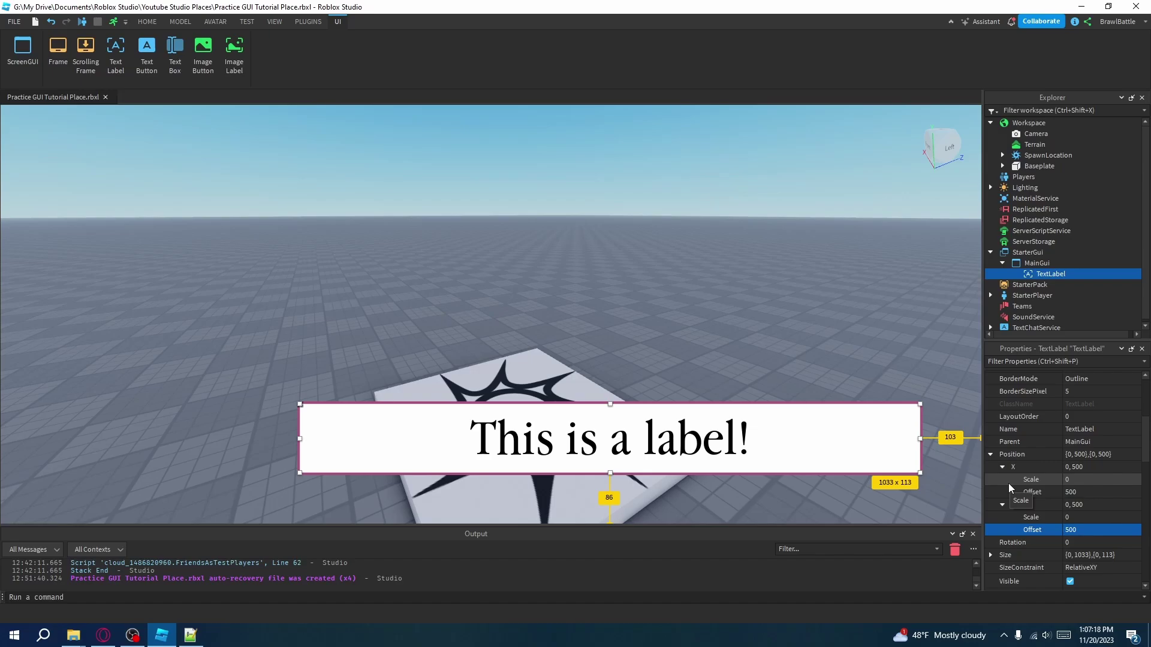
Set both the X and Y position offsets of the text label to 0
{"action": "left_click", "coordinate": [1080, 492]}
{"action": "type", "text": "0"}
{"action": "key", "text": "Return"}
{"action": "left_click", "coordinate": [1081, 529]}
{"action": "type", "text": "0"}
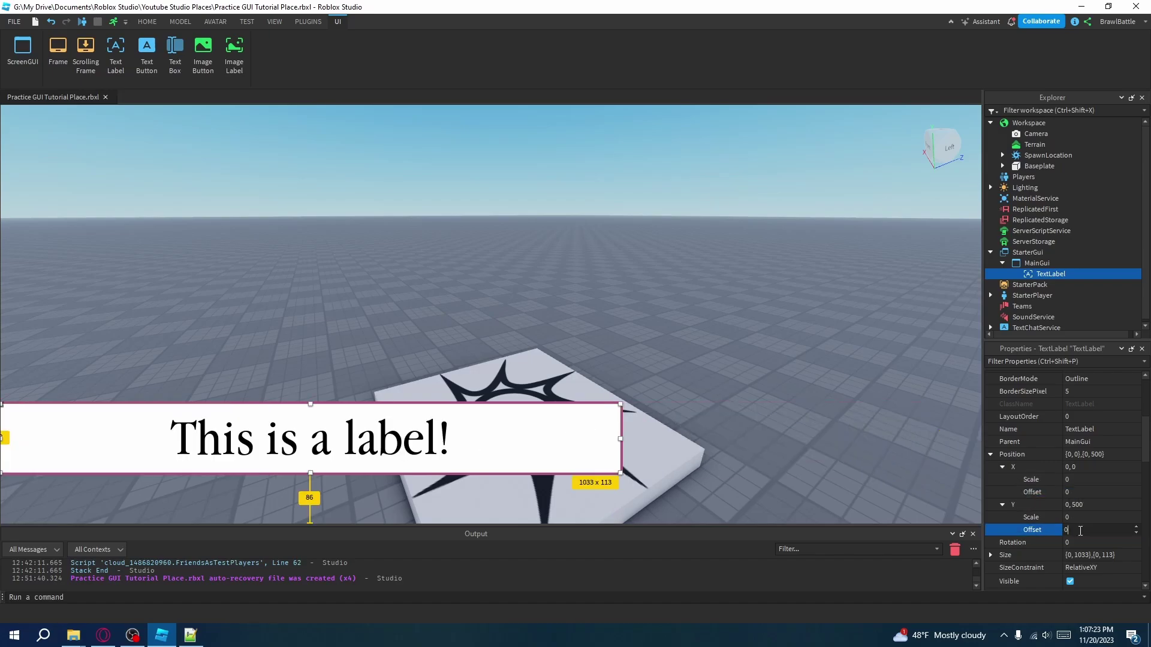
{"action": "key", "text": "Return"}
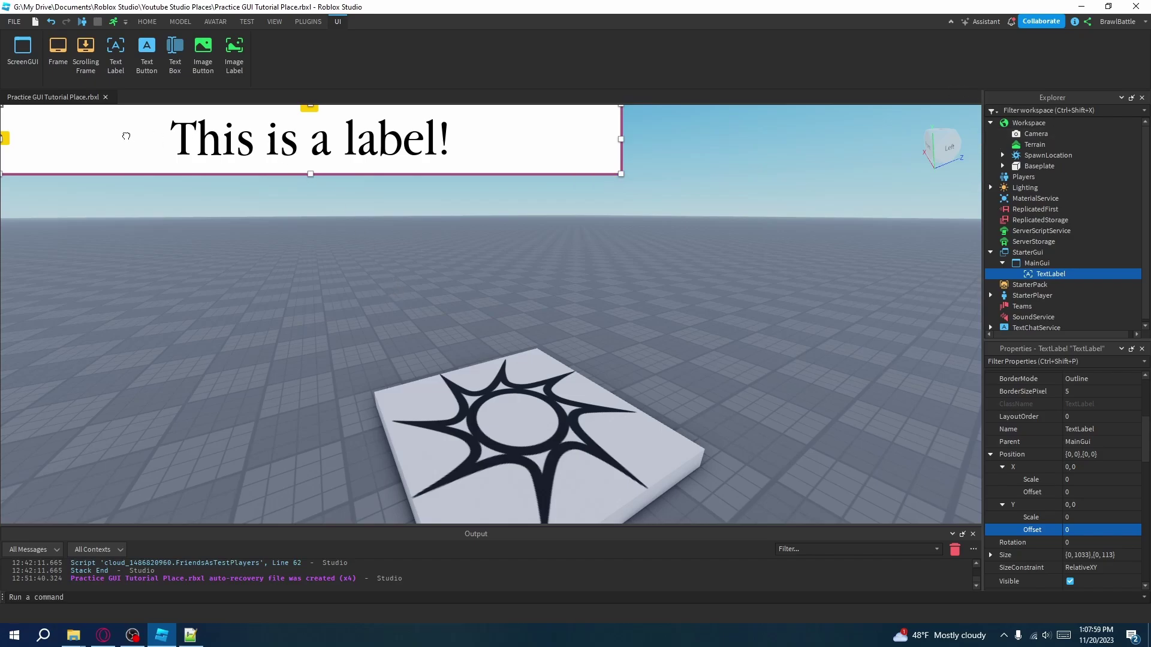
Move the text label along the viewport's top to its right edge and set its X position scale to 1
{"action": "left_click_drag", "start_coordinate": [127, 136], "coordinate": [492, 139]}
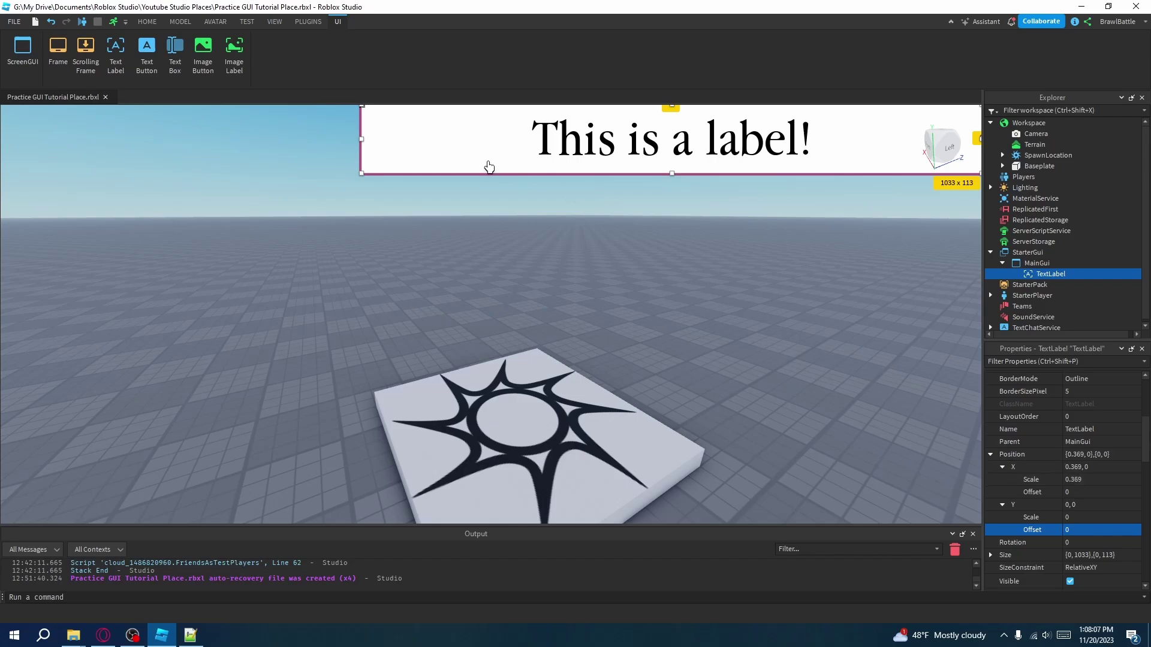
{"action": "left_click_drag", "start_coordinate": [398, 125], "coordinate": [987, 133]}
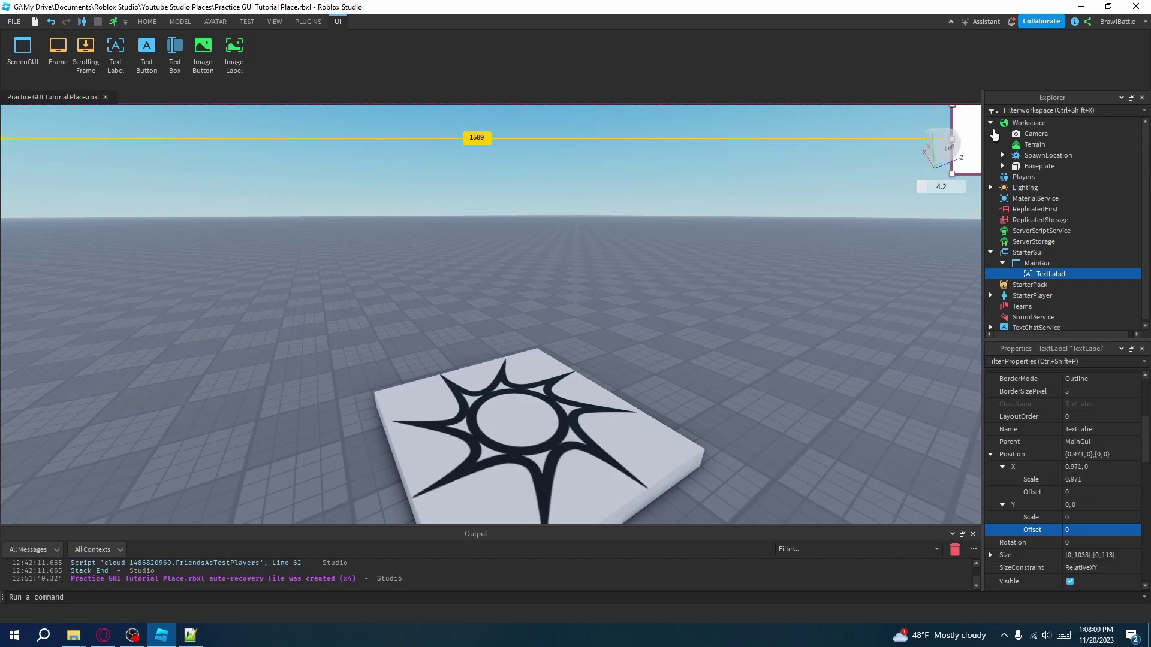
{"action": "left_click", "coordinate": [1084, 483]}
{"action": "type", "text": "1"}
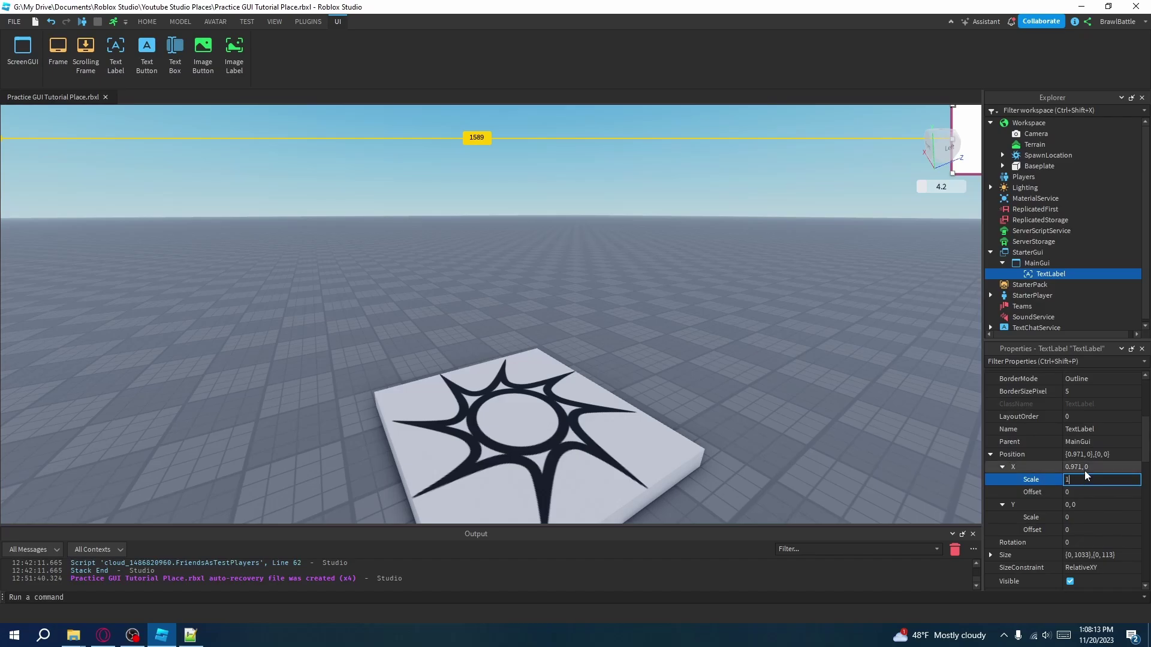
{"action": "key", "text": "Return"}
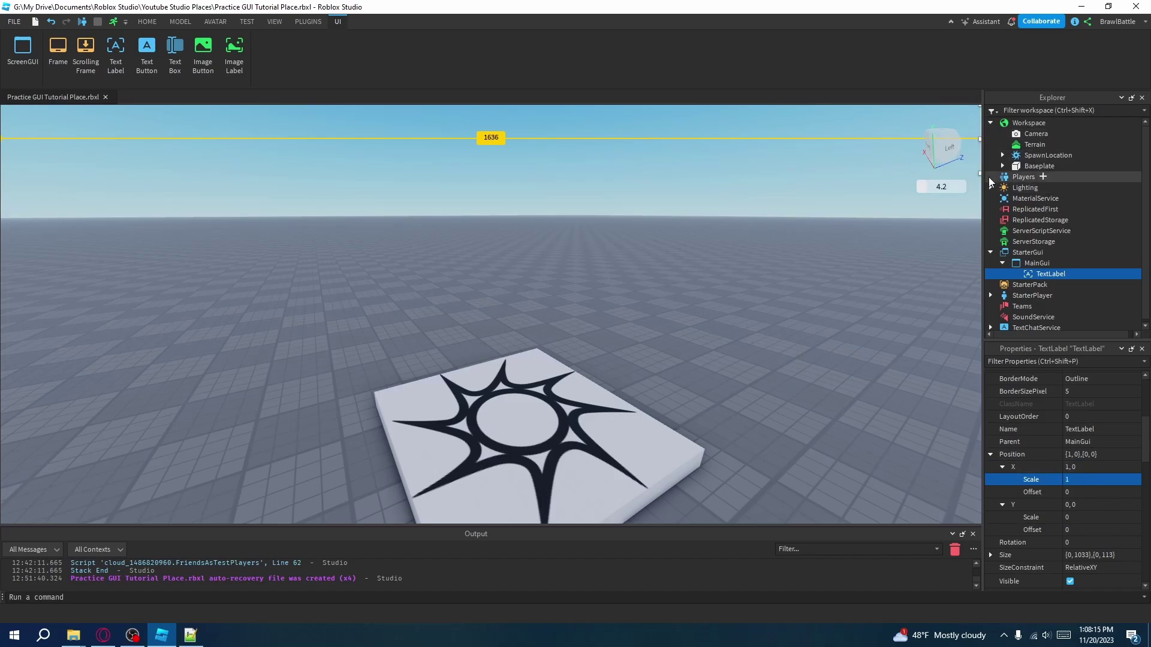
Set the text label's X position scale to 0.5, and return it to 0
{"action": "left_click", "coordinate": [1073, 479]}
{"action": "type", "text": "0.5"}
{"action": "key", "text": "Return"}
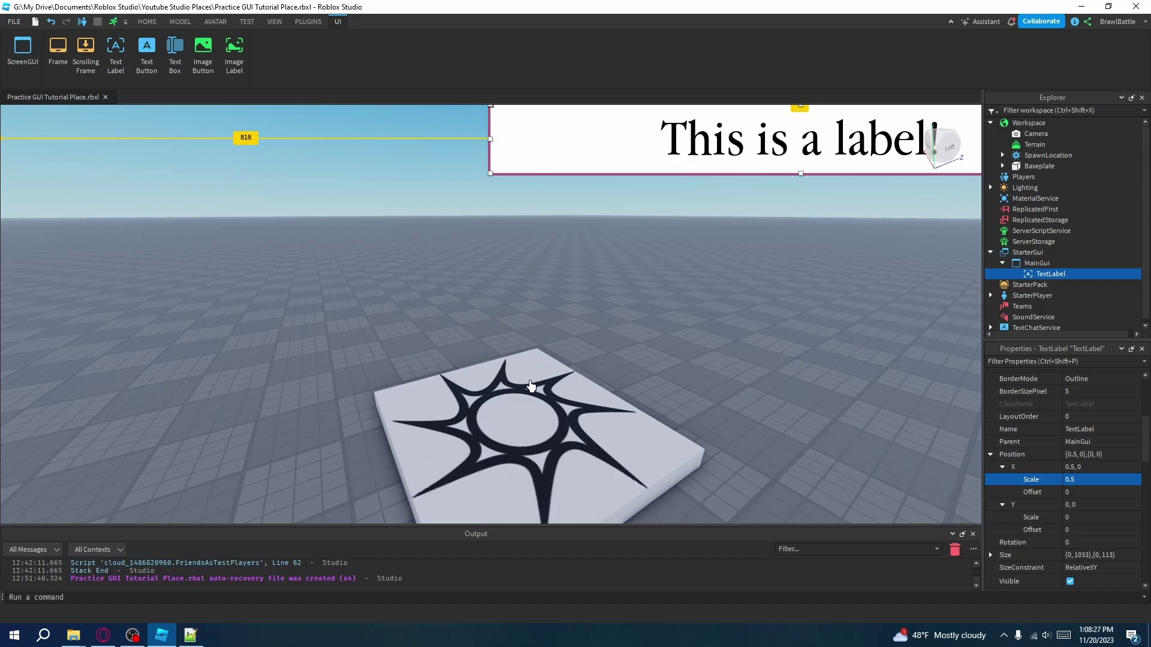
{"action": "left_click", "coordinate": [1071, 480]}
{"action": "type", "text": "0"}
{"action": "key", "text": "Return"}
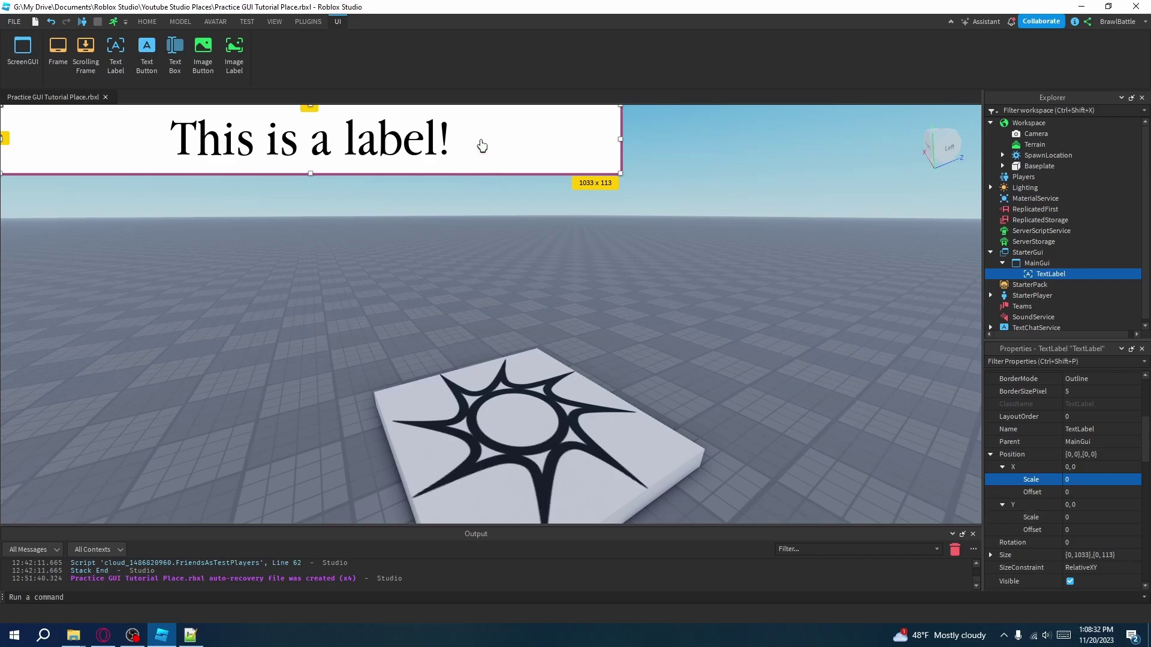
Set the text label's Y and X position scales to 0.5, and move it to the viewport's centre, at scales of about 0.184 and 0.486
{"action": "left_click_drag", "start_coordinate": [490, 134], "coordinate": [505, 331]}
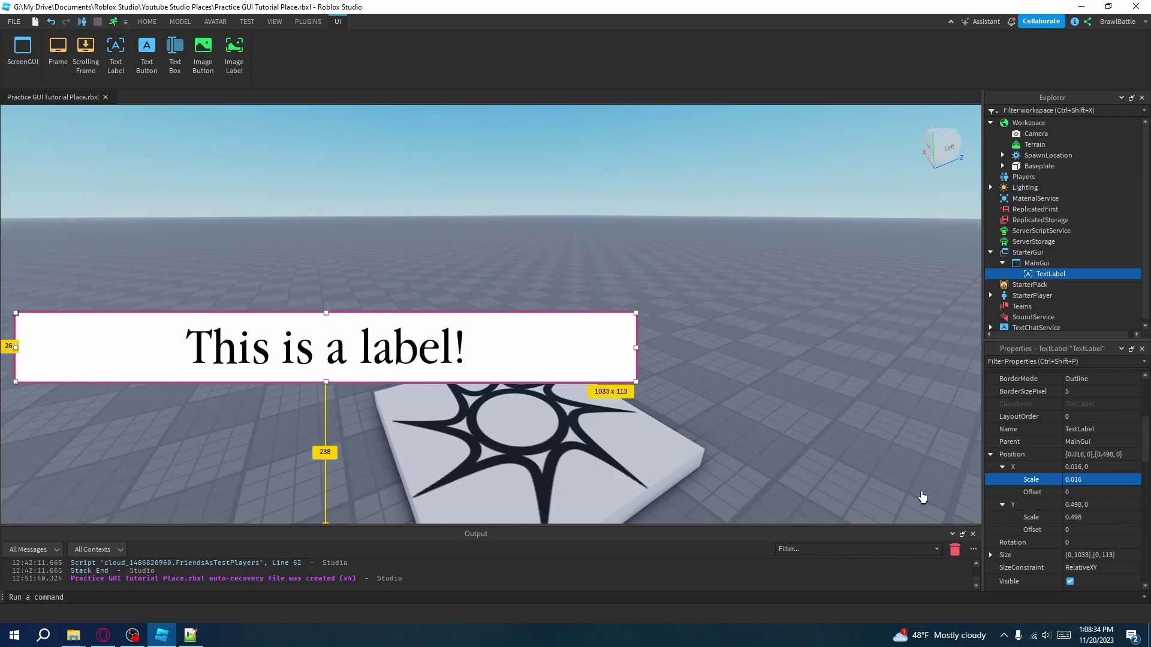
{"action": "key", "text": "ctrl+z"}
{"action": "left_click", "coordinate": [1072, 518]}
{"action": "type", "text": "0.5"}
{"action": "key", "text": "Return"}
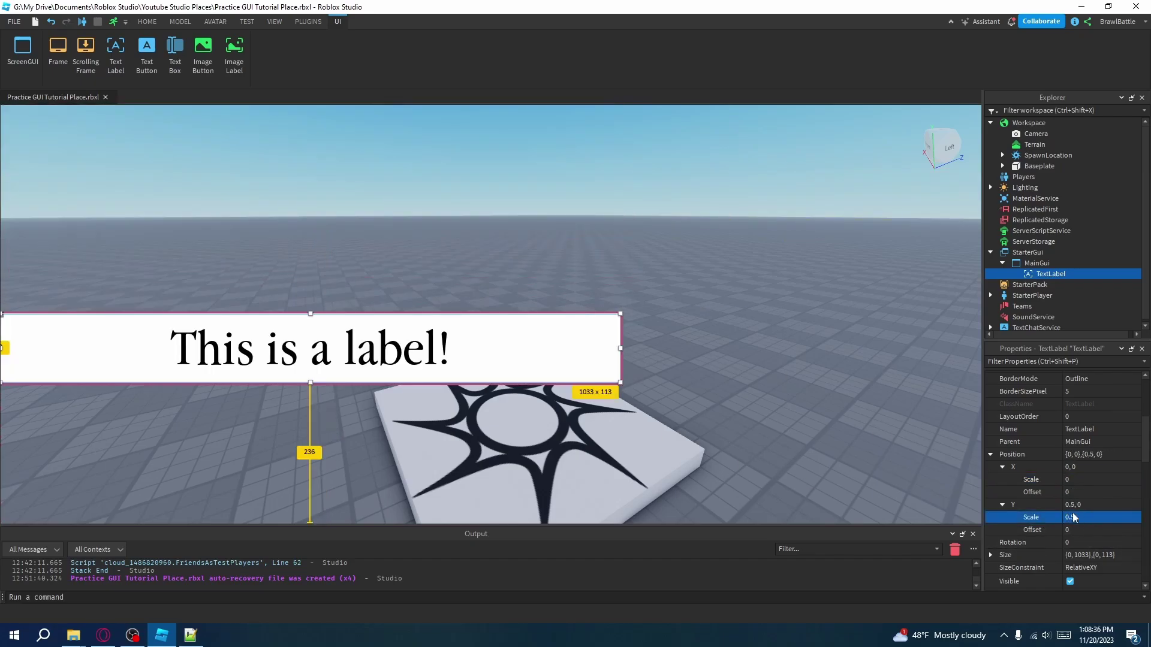
{"action": "left_click", "coordinate": [1100, 480]}
{"action": "type", "text": "0.5"}
{"action": "key", "text": "Return"}
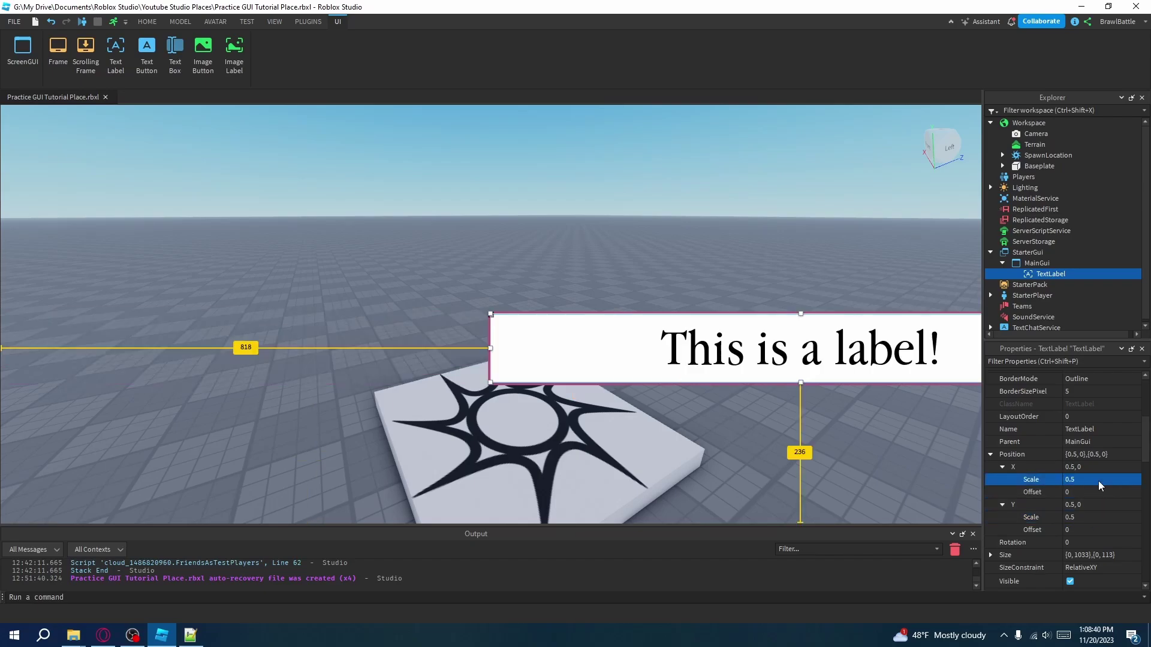
{"action": "left_click_drag", "start_coordinate": [808, 349], "coordinate": [504, 346]}
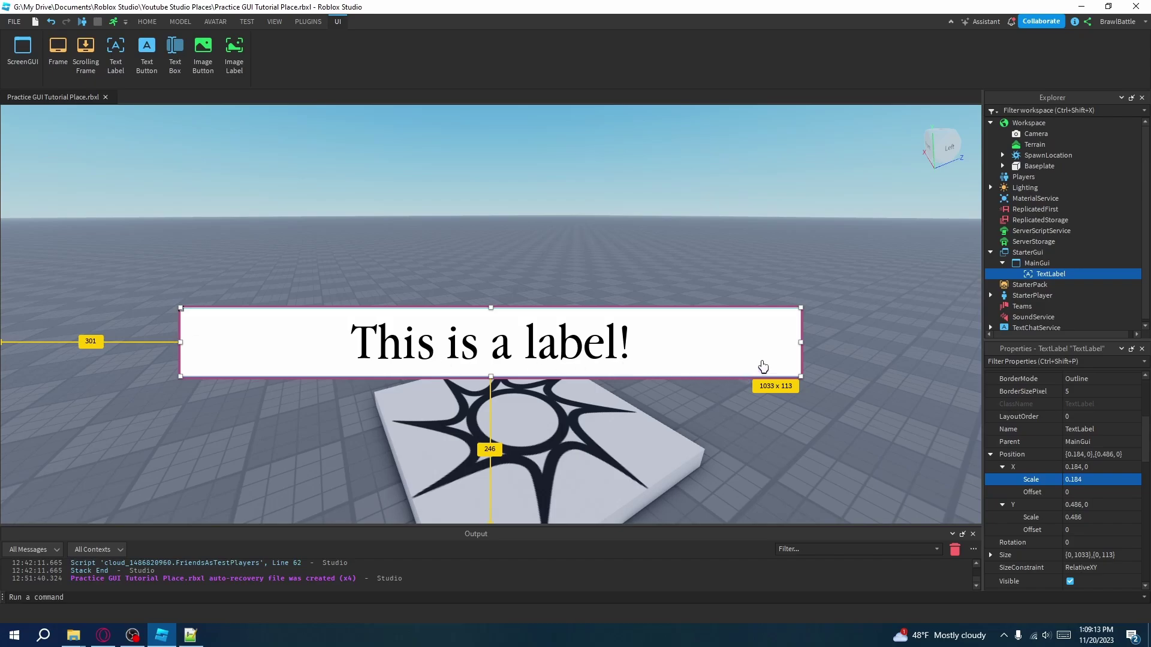
Reduce the Studio window, widen it partway and restore it to full screen to check the scale-positioned label
{"action": "left_click", "coordinate": [1108, 7]}
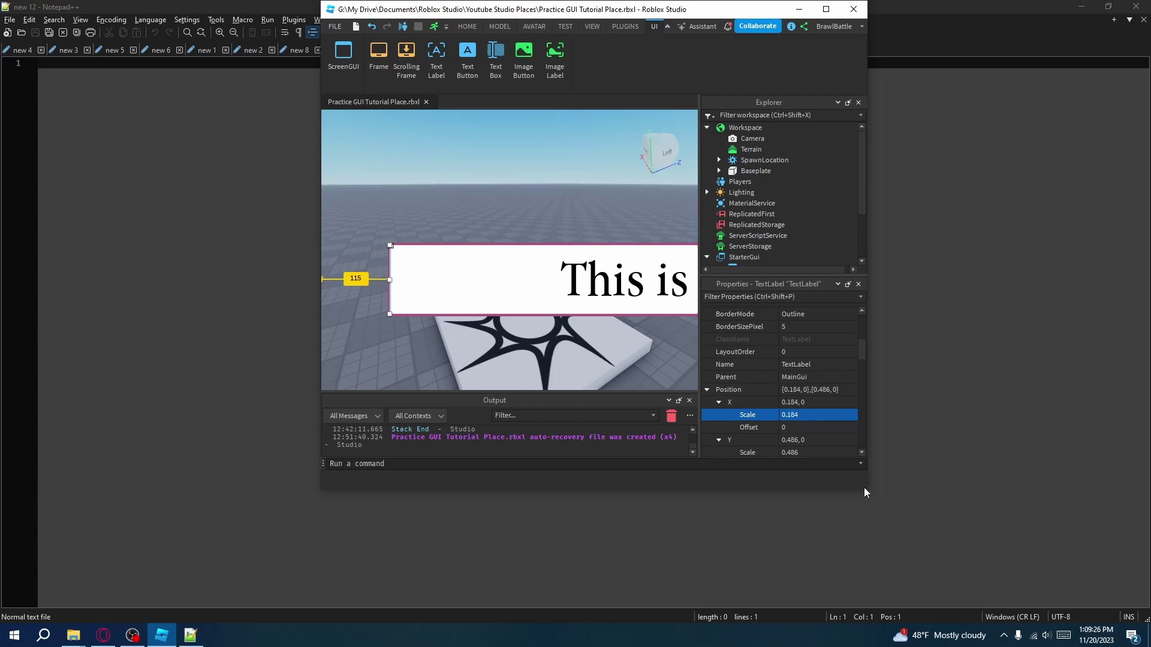
{"action": "left_click_drag", "start_coordinate": [864, 491], "coordinate": [1042, 548]}
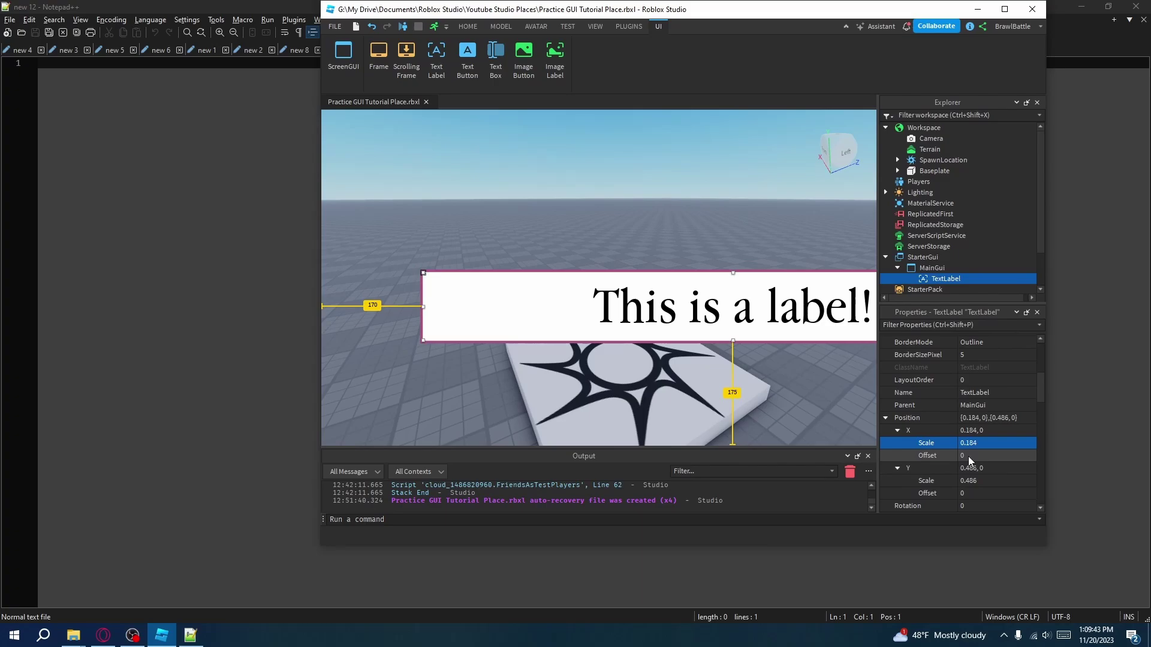
{"action": "left_click", "coordinate": [1003, 9]}
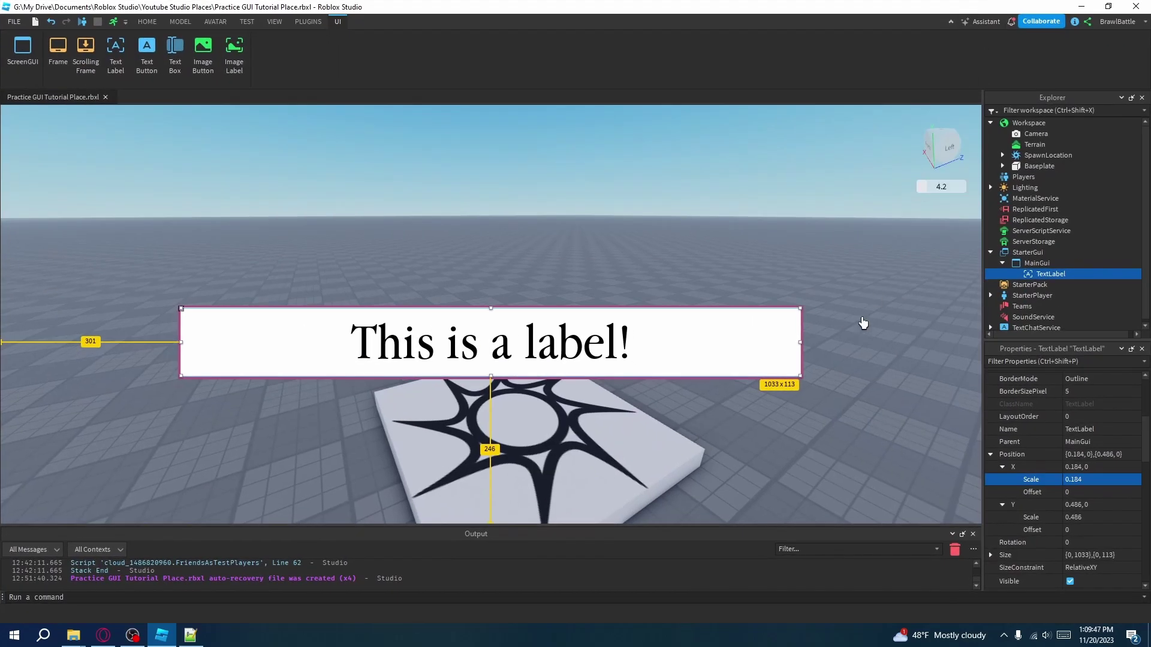
Collapse the text label's Position property and expand its Size property down to the X and Y scale and offset values
{"action": "scroll", "coordinate": [1003, 435], "scroll_direction": "down", "scroll_amount": 2}
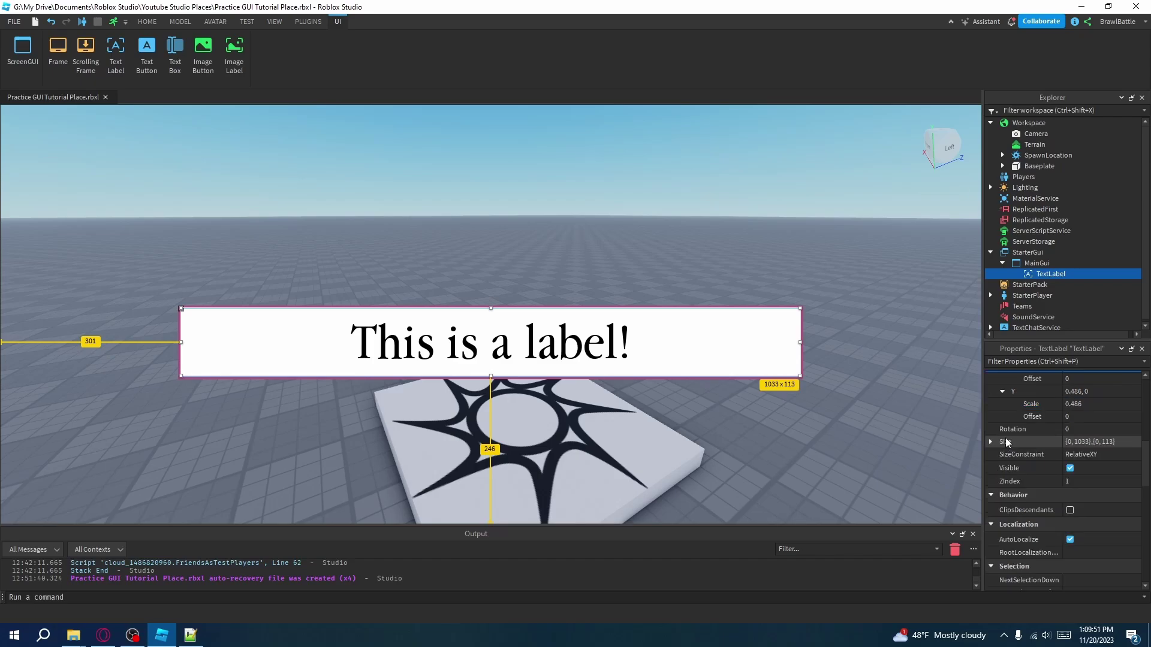
{"action": "left_click", "coordinate": [990, 379]}
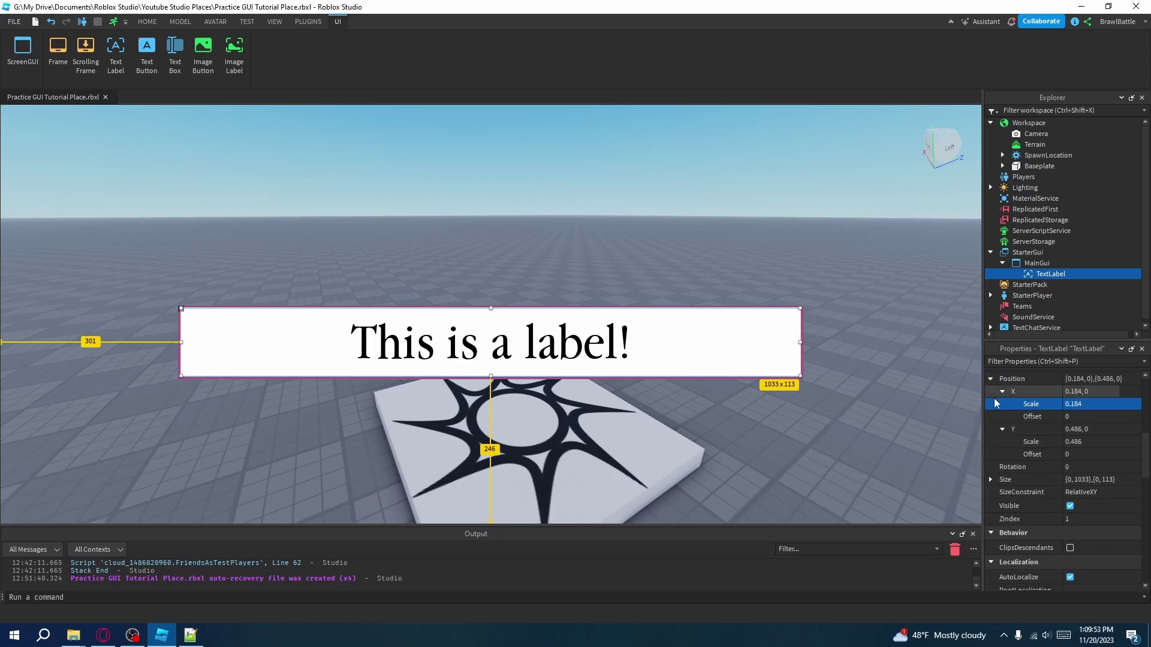
{"action": "left_click", "coordinate": [988, 455]}
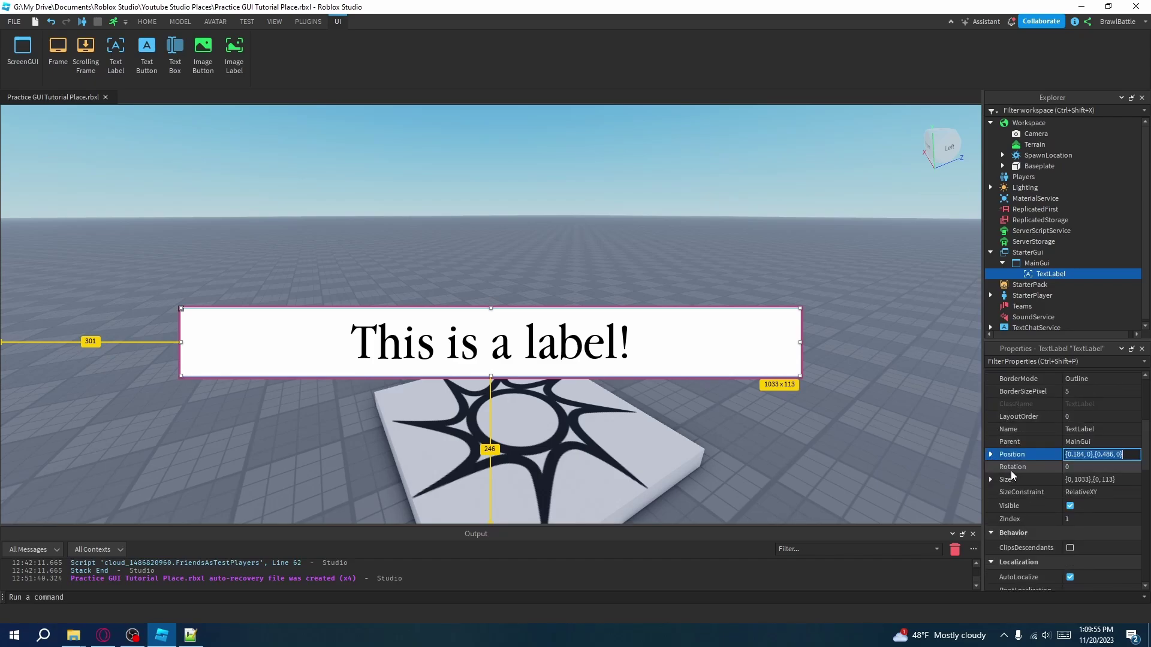
{"action": "left_click", "coordinate": [990, 480]}
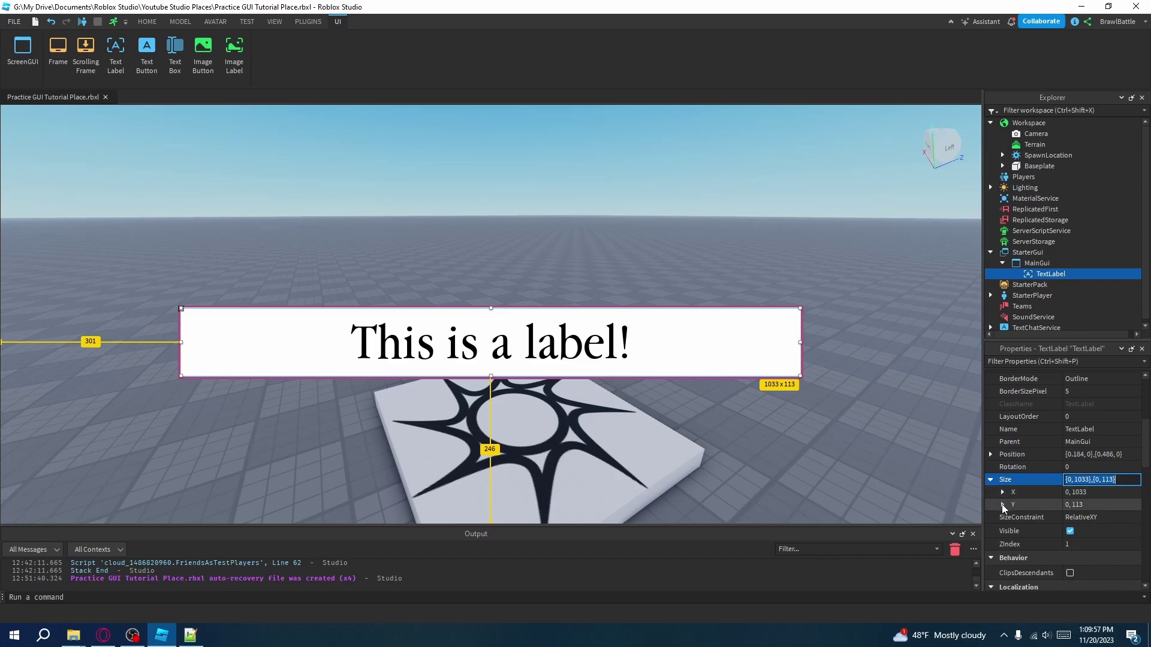
{"action": "left_click", "coordinate": [1002, 505]}
{"action": "left_click", "coordinate": [1003, 493]}
{"action": "scroll", "coordinate": [1009, 491], "scroll_direction": "down", "scroll_amount": 3}
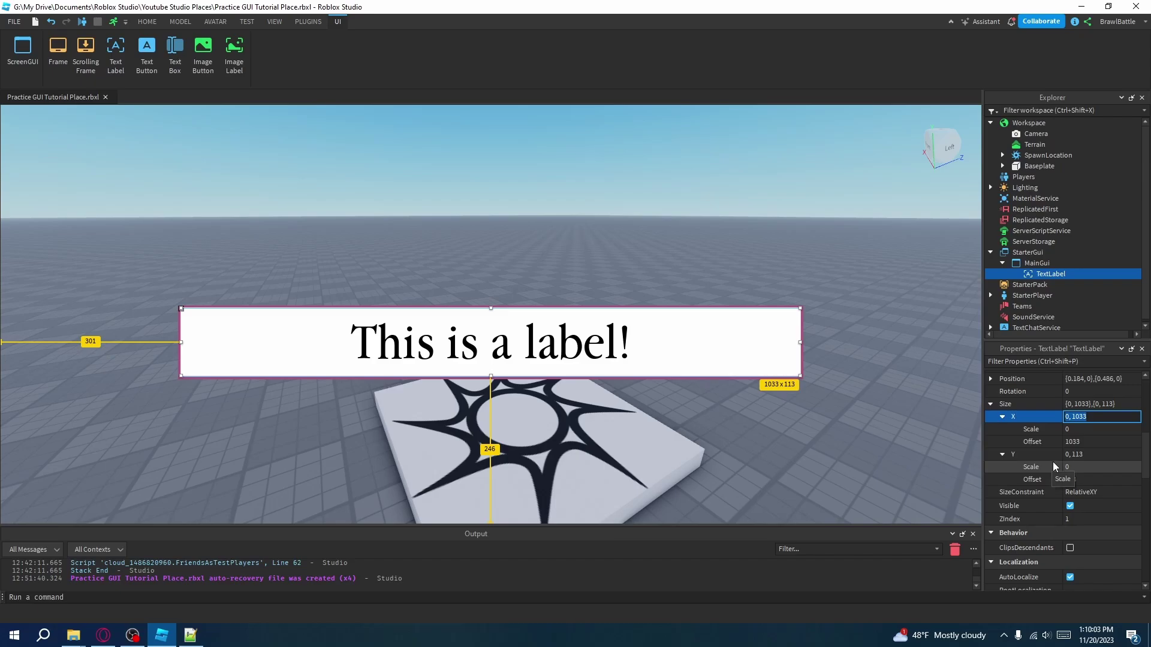
Set the text label's X and Y size offsets to 0
{"action": "left_click", "coordinate": [1096, 443]}
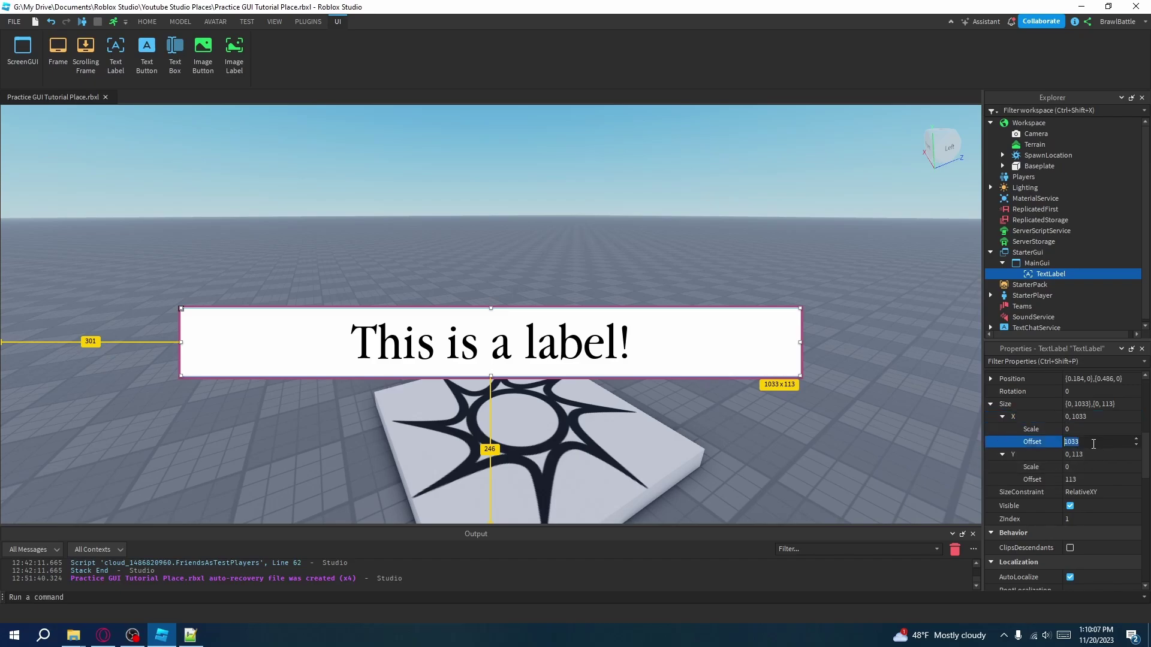
{"action": "type", "text": "0"}
{"action": "left_click", "coordinate": [1080, 481]}
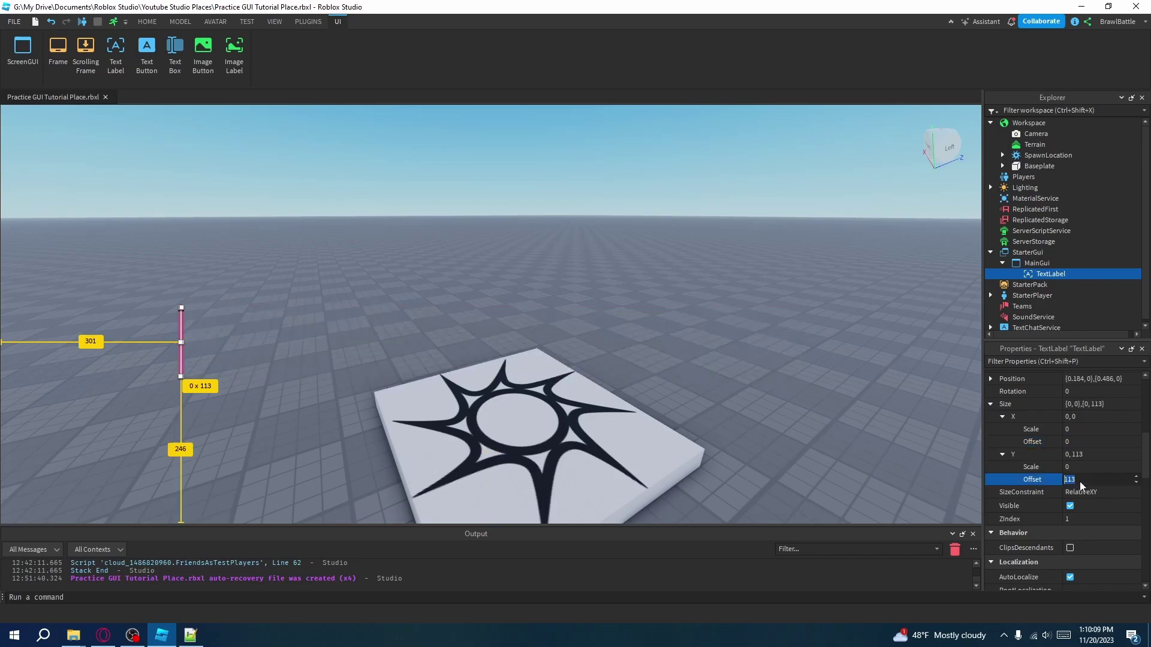
{"action": "type", "text": "0"}
{"action": "key", "text": "Return"}
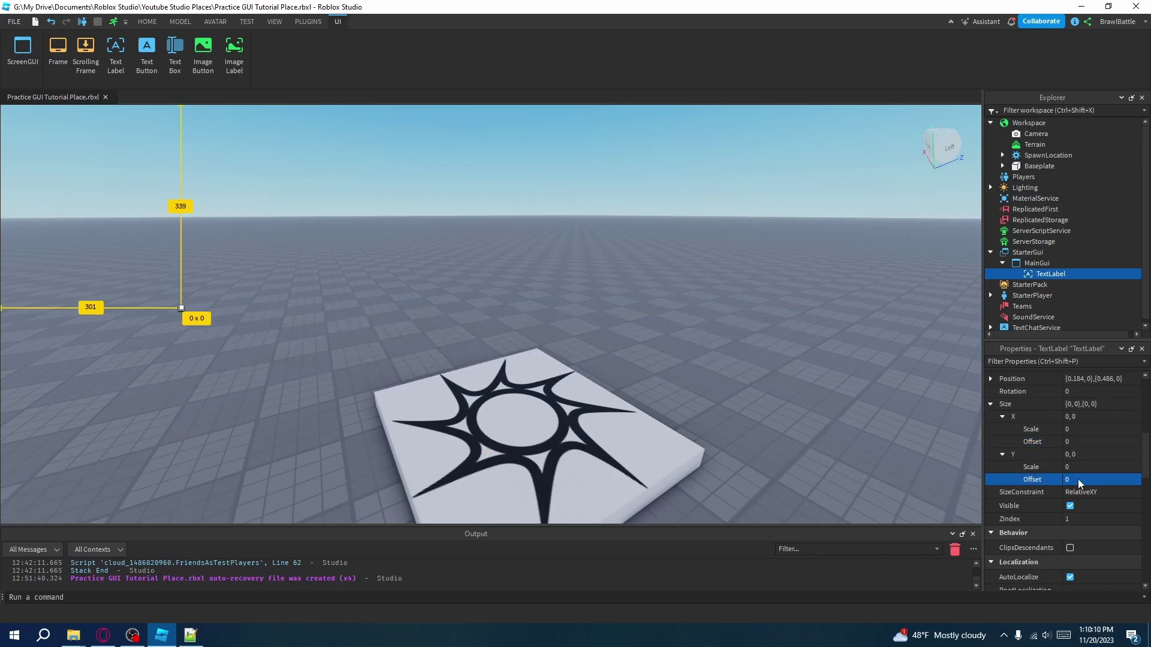
Set the text label's X and Y size scales to 0.5, and move it to the viewport's centre, at position scales of about 0.25 and 0.324
{"action": "left_click", "coordinate": [1077, 432]}
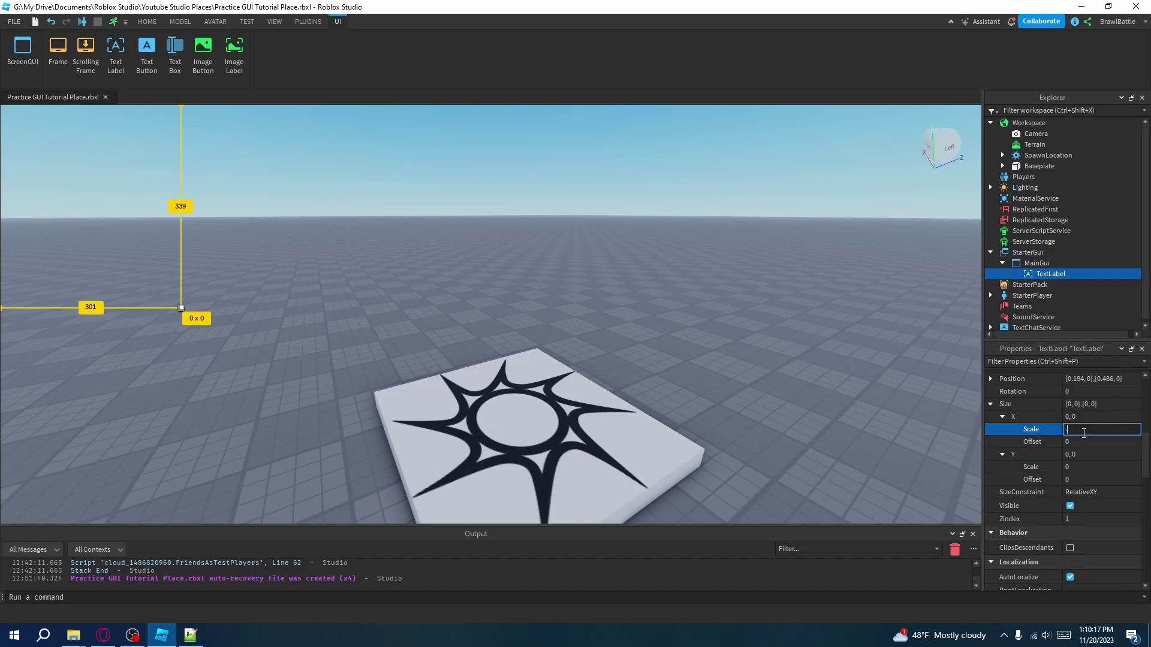
{"action": "type", "text": "0.5"}
{"action": "key", "text": "Return"}
{"action": "left_click", "coordinate": [1088, 465]}
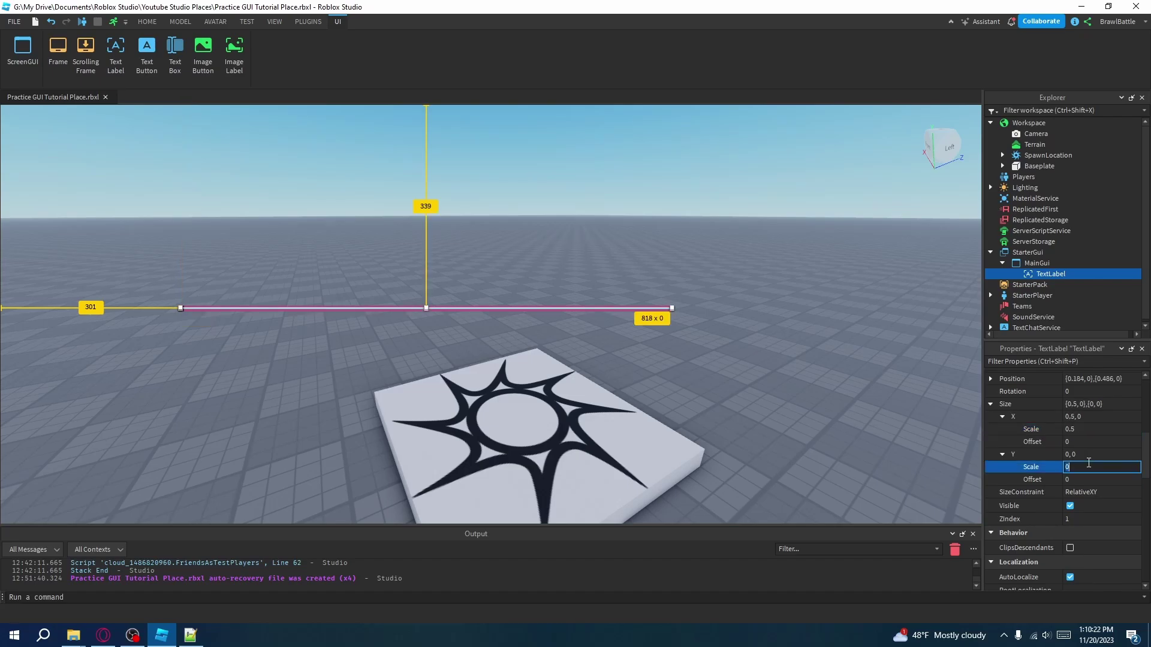
{"action": "type", "text": "0.5"}
{"action": "key", "text": "Return"}
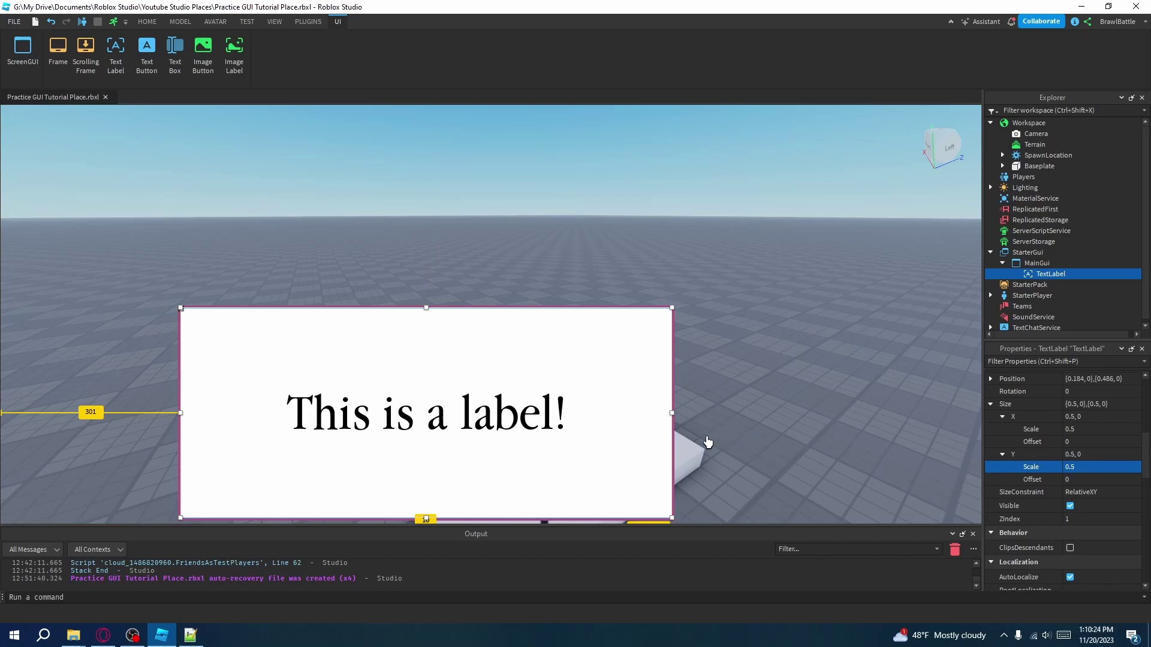
{"action": "left_click_drag", "start_coordinate": [515, 441], "coordinate": [577, 371]}
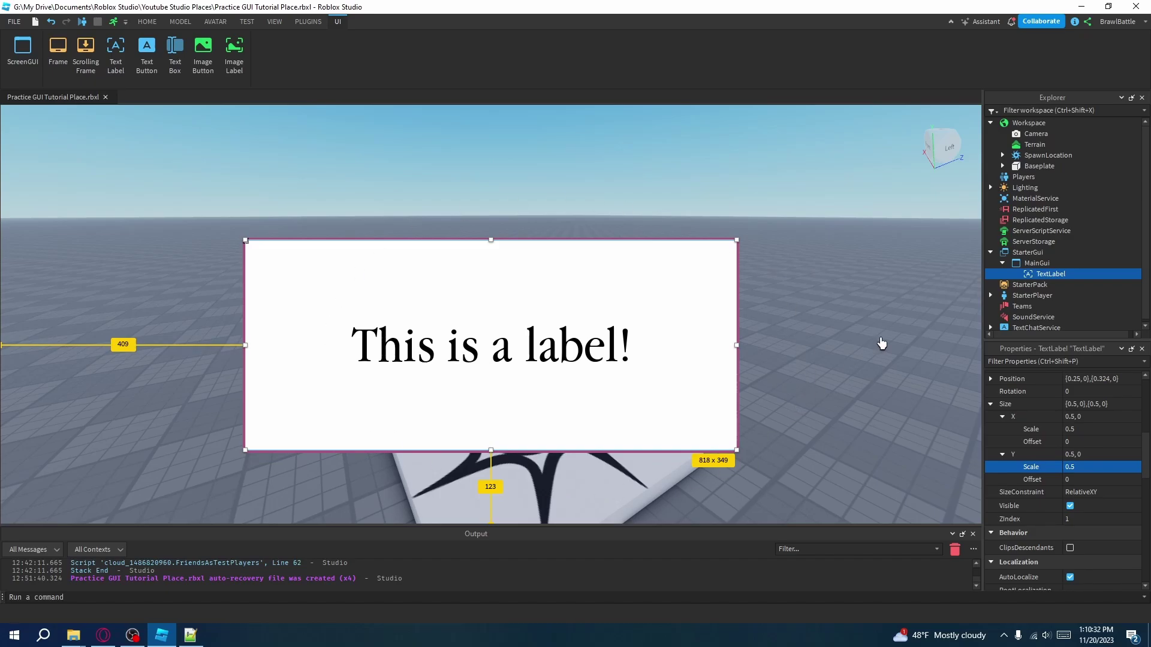
Reduce the Studio window, shrink and enlarge it, and restore it to full screen to check the scale-sized label
{"action": "left_click", "coordinate": [1109, 7]}
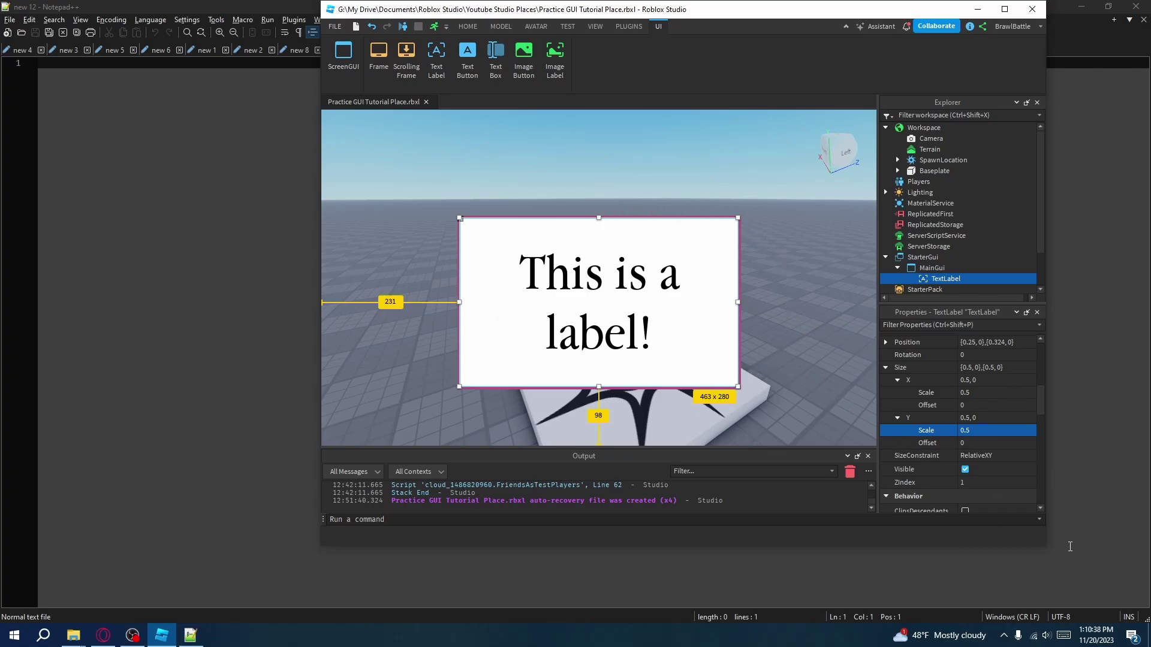
{"action": "left_click_drag", "start_coordinate": [1048, 550], "coordinate": [707, 350]}
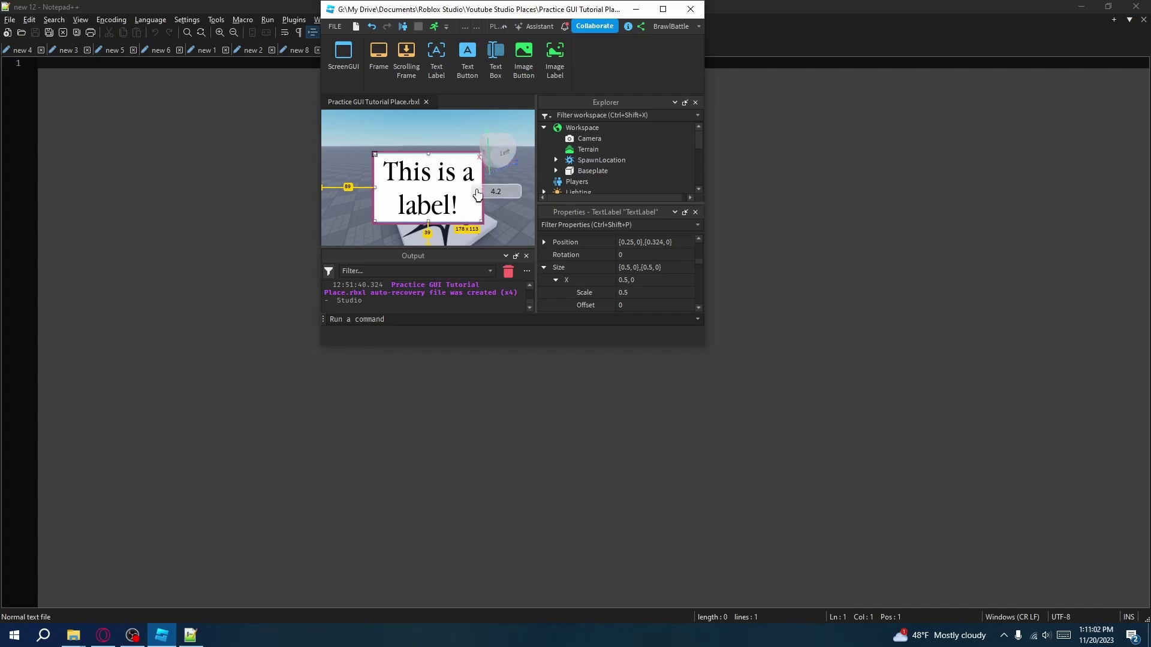
{"action": "left_click_drag", "start_coordinate": [701, 348], "coordinate": [1001, 509]}
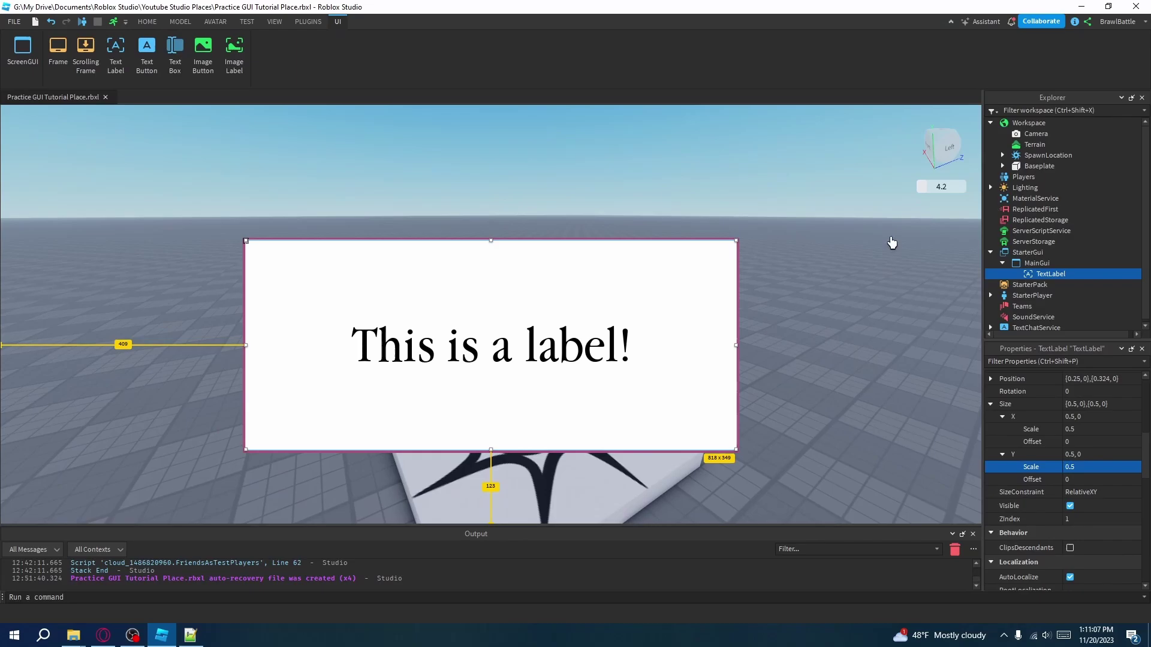
{"action": "left_click", "coordinate": [961, 9]}
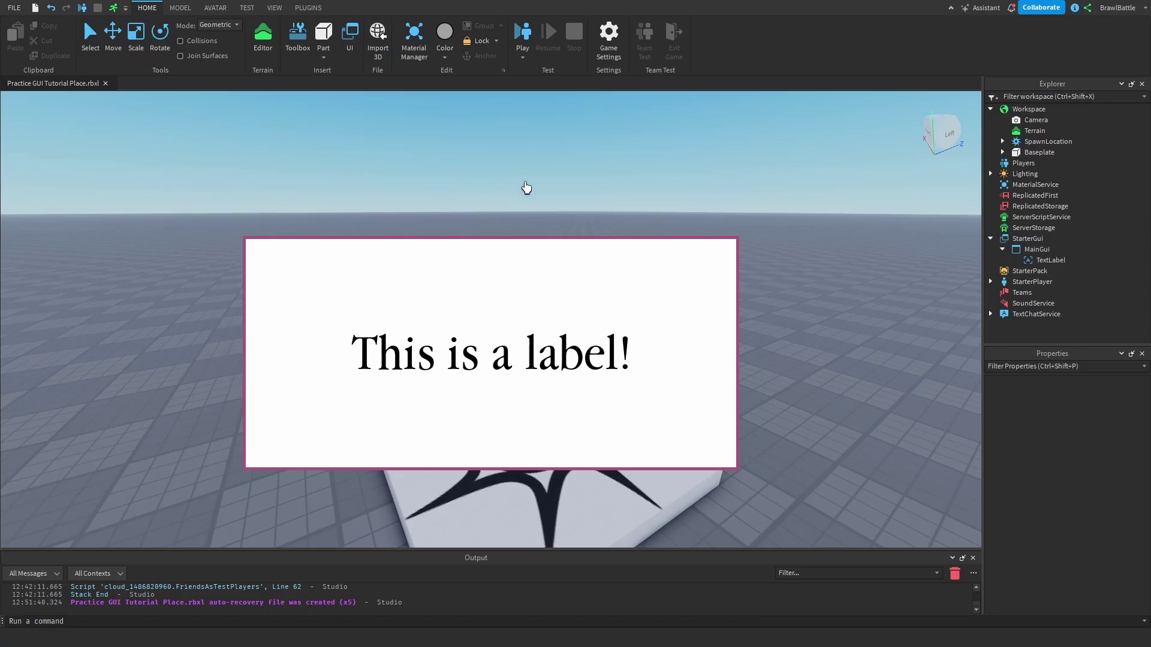
{"action": "right_click_drag", "start_coordinate": [637, 183], "coordinate": [639, 184]}
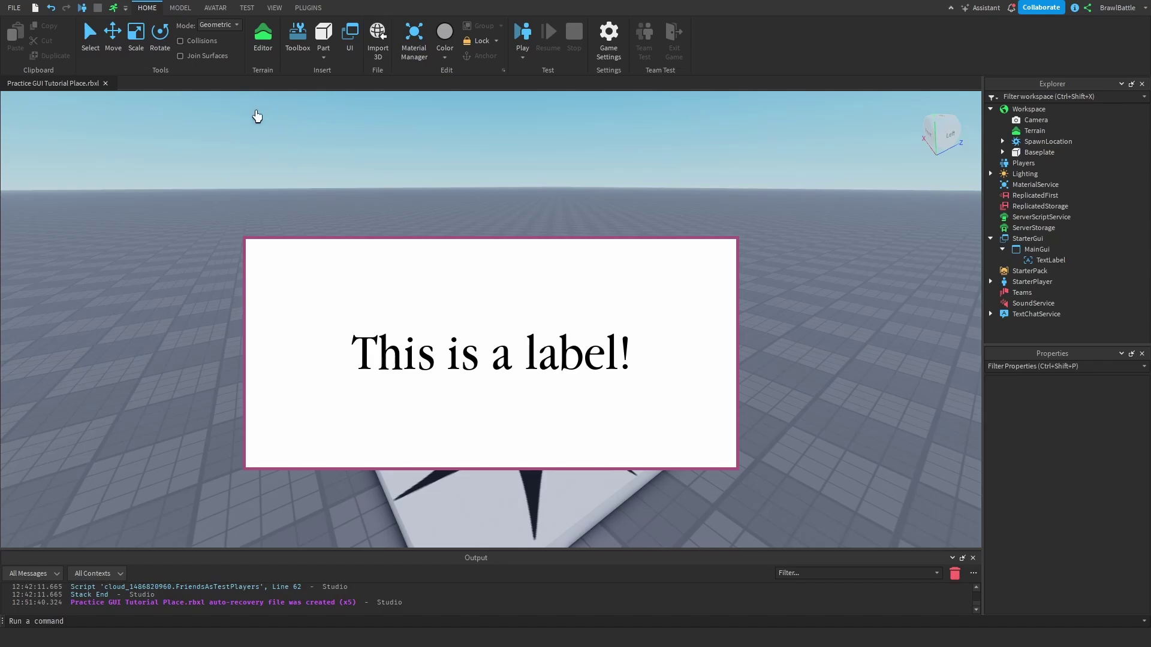
{"action": "right_click_drag", "start_coordinate": [506, 159], "coordinate": [505, 158]}
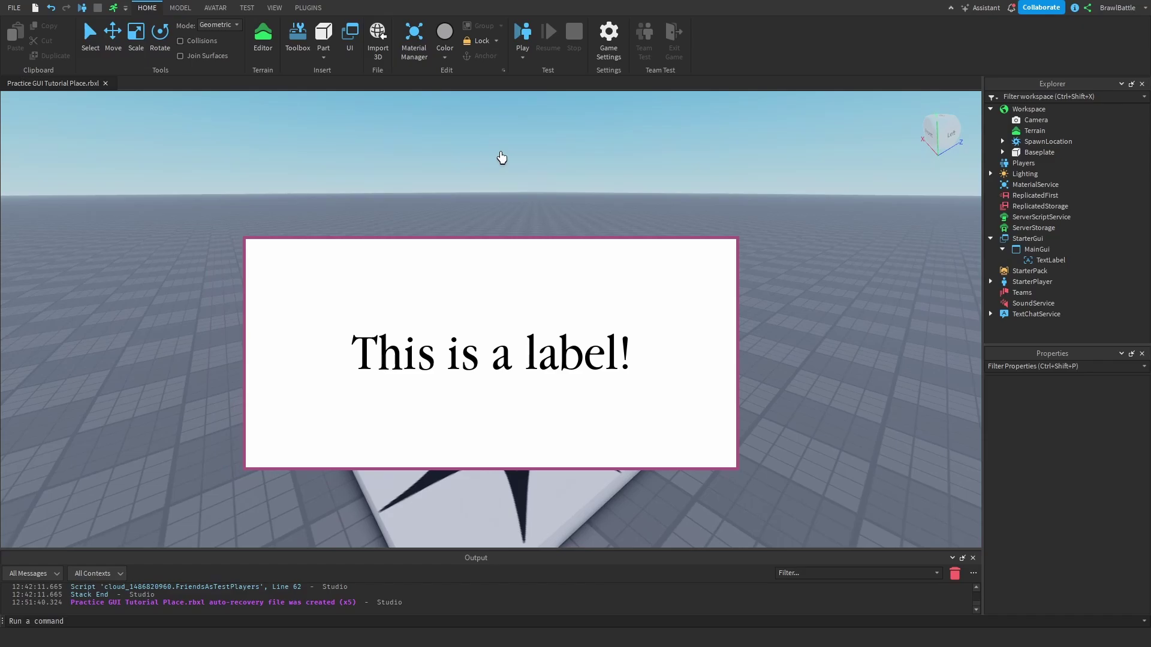
{"action": "right_click_drag", "start_coordinate": [501, 158], "coordinate": [495, 156]}
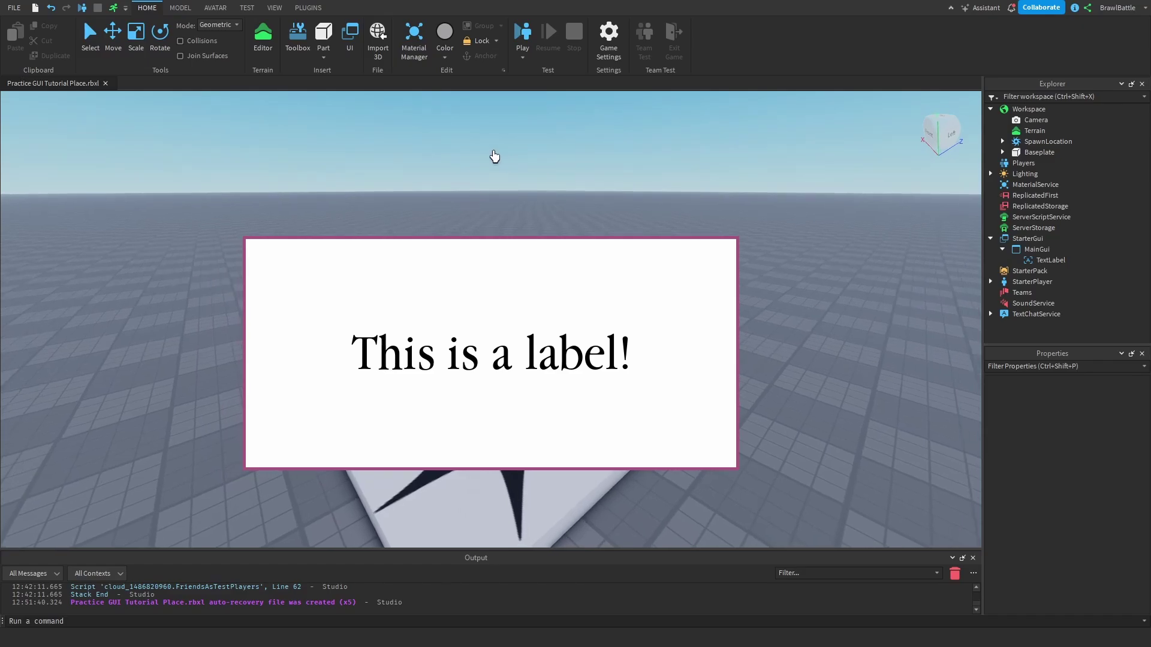
Turn on device emulation and choose the iPhone 14 Pro as the emulated device
{"action": "left_click", "coordinate": [249, 7]}
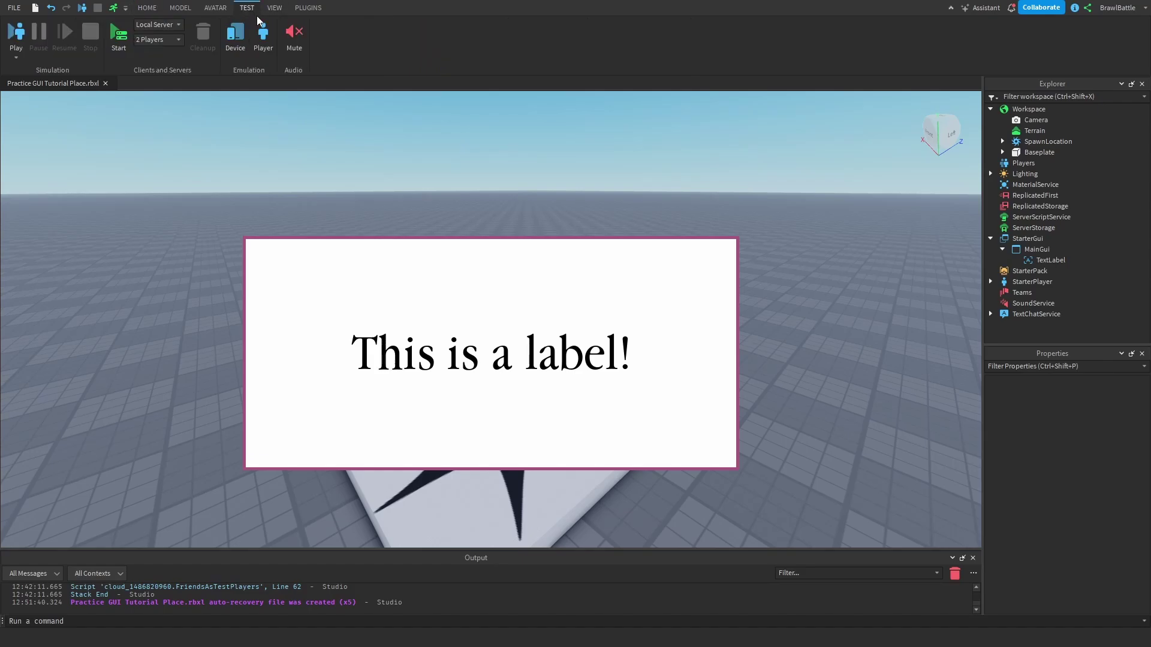
{"action": "left_click", "coordinate": [234, 53]}
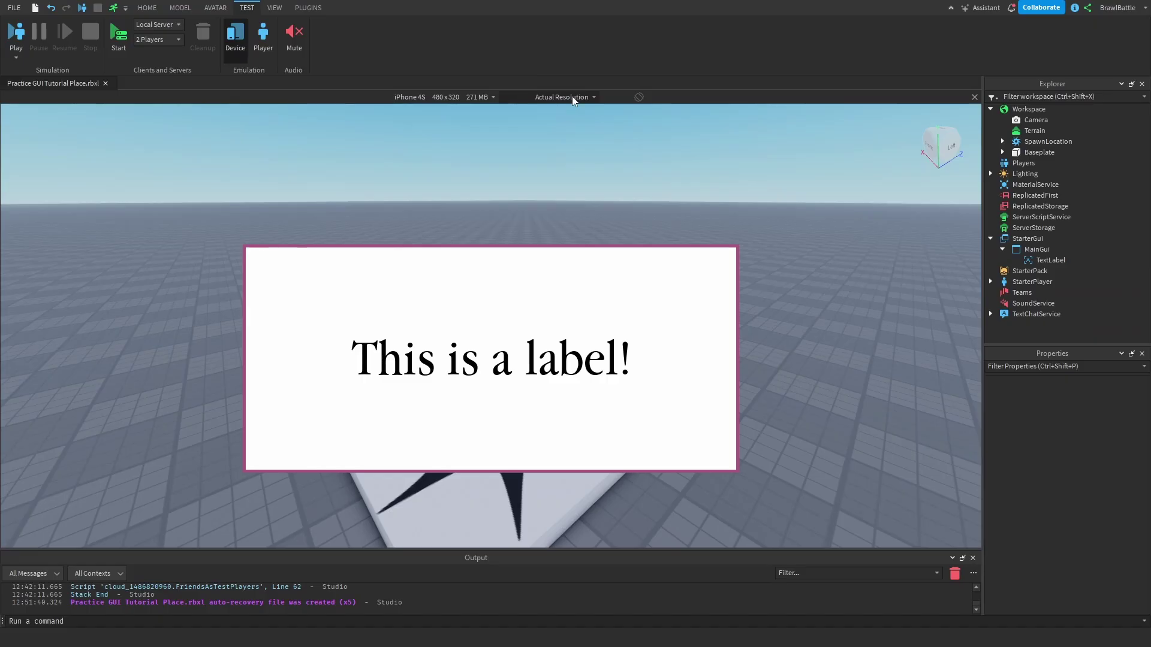
{"action": "left_click", "coordinate": [485, 97]}
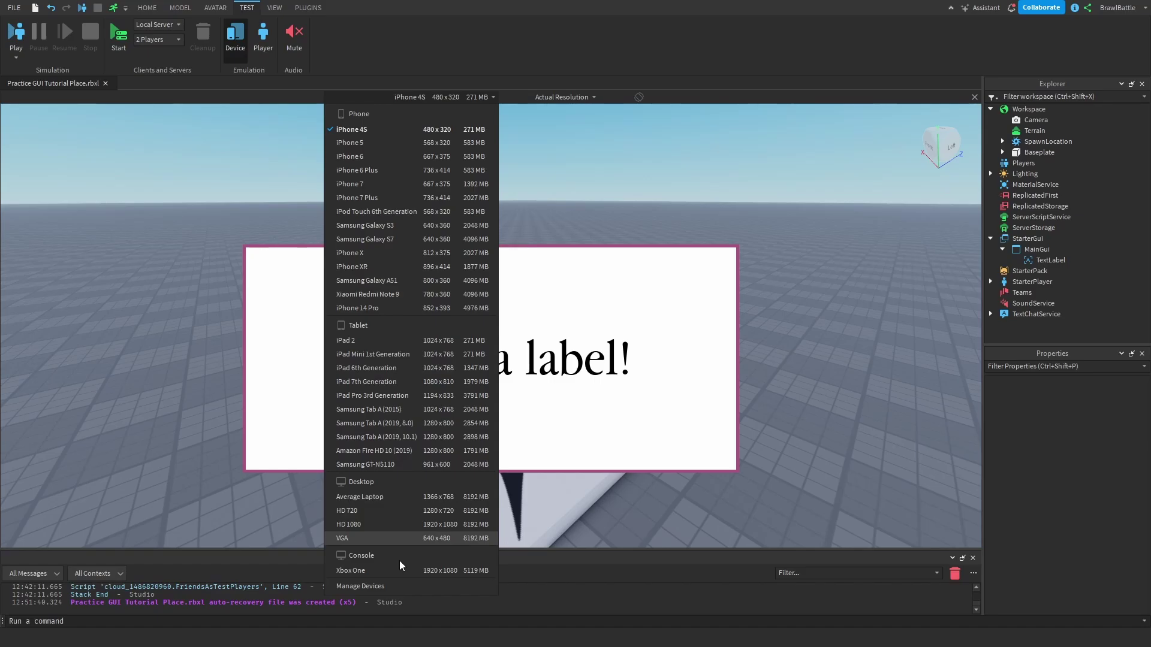
{"action": "left_click", "coordinate": [408, 312]}
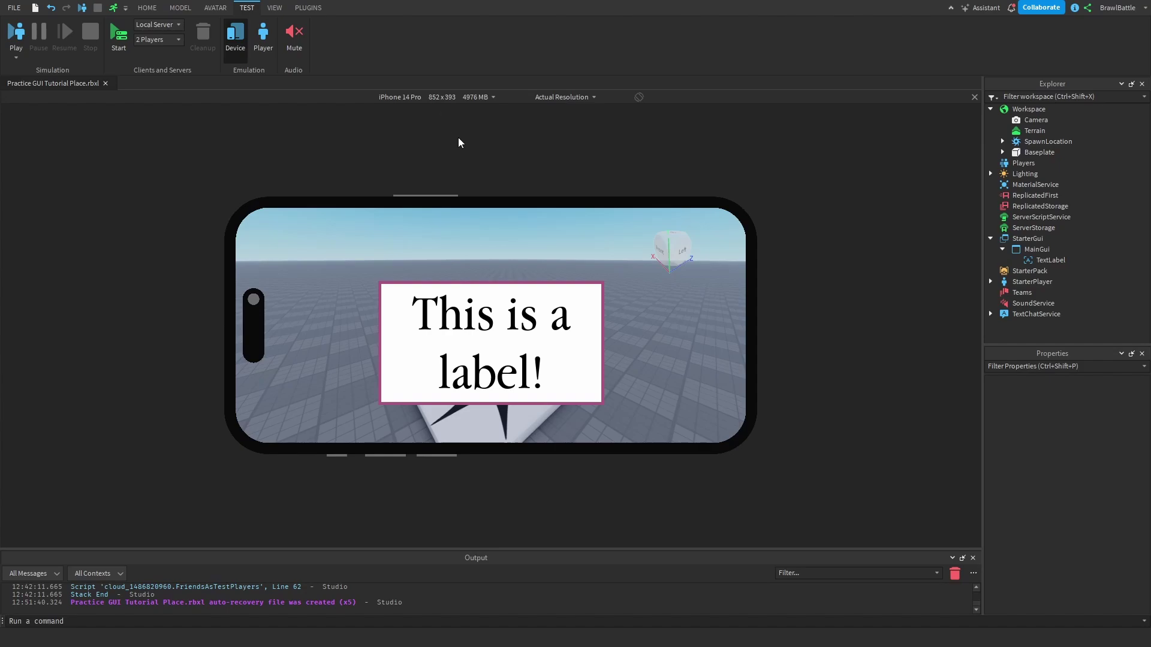
View the emulated phone at Physical Size, and return it to Actual Resolution
{"action": "left_click", "coordinate": [568, 99]}
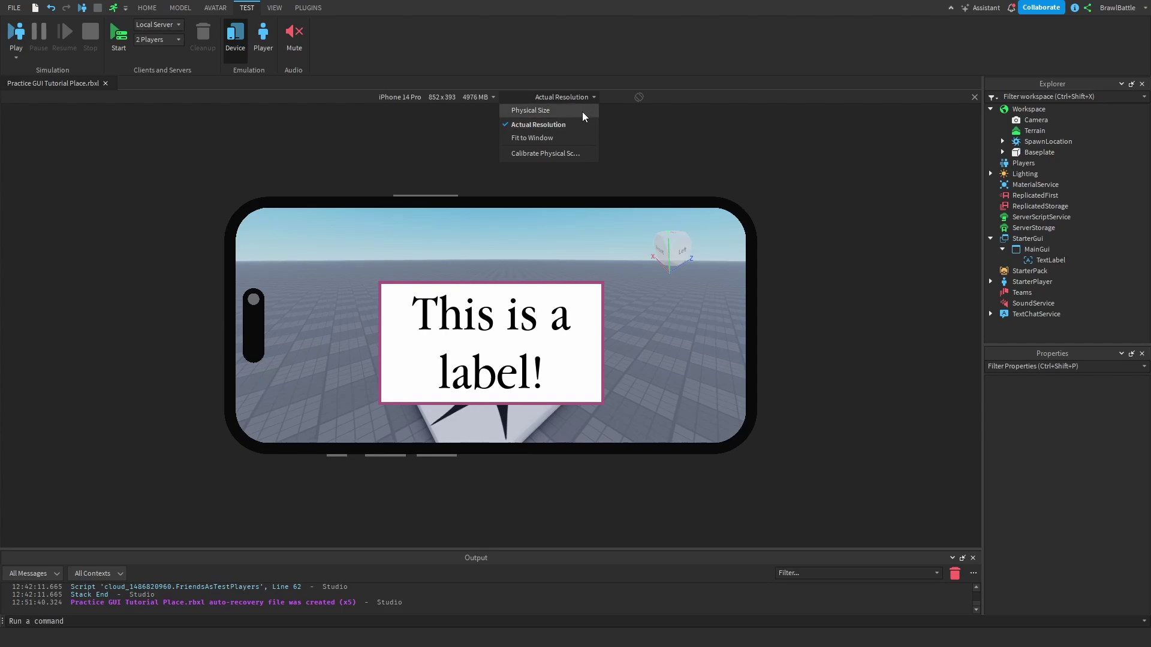
{"action": "left_click", "coordinate": [584, 116]}
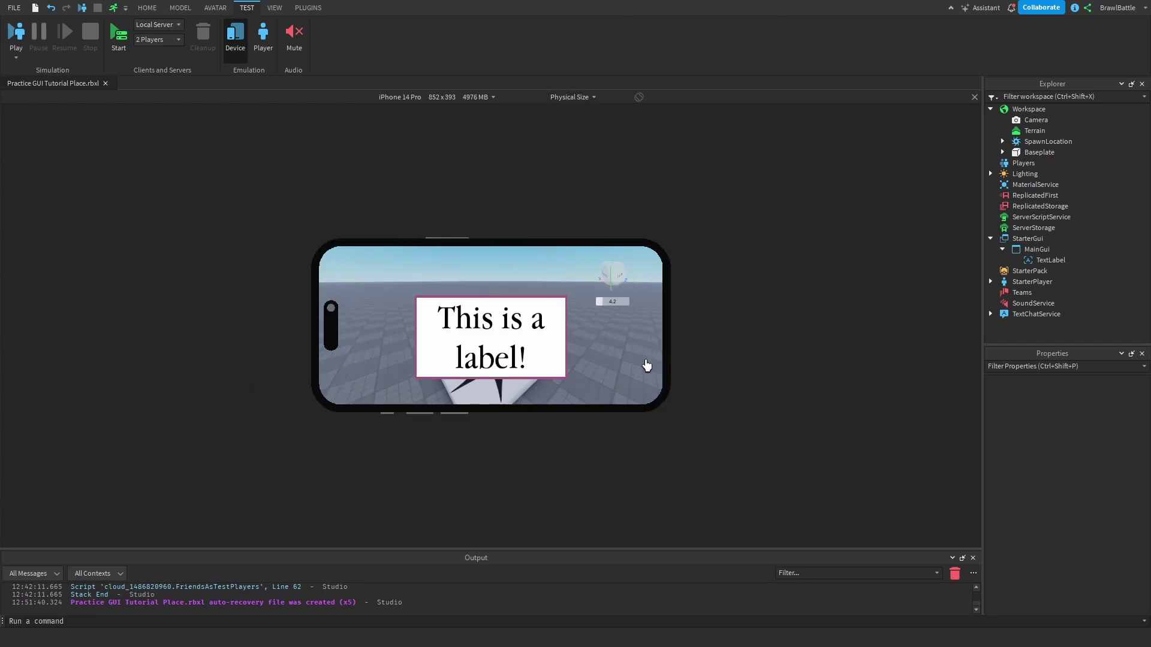
{"action": "left_click", "coordinate": [571, 97]}
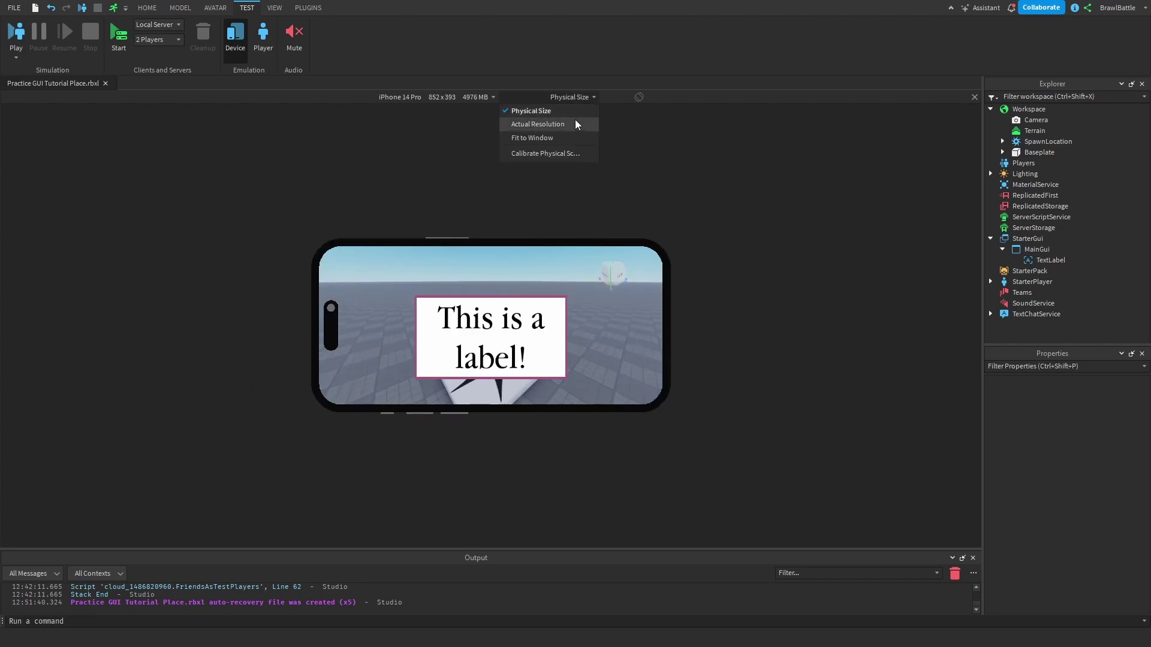
{"action": "left_click", "coordinate": [573, 125]}
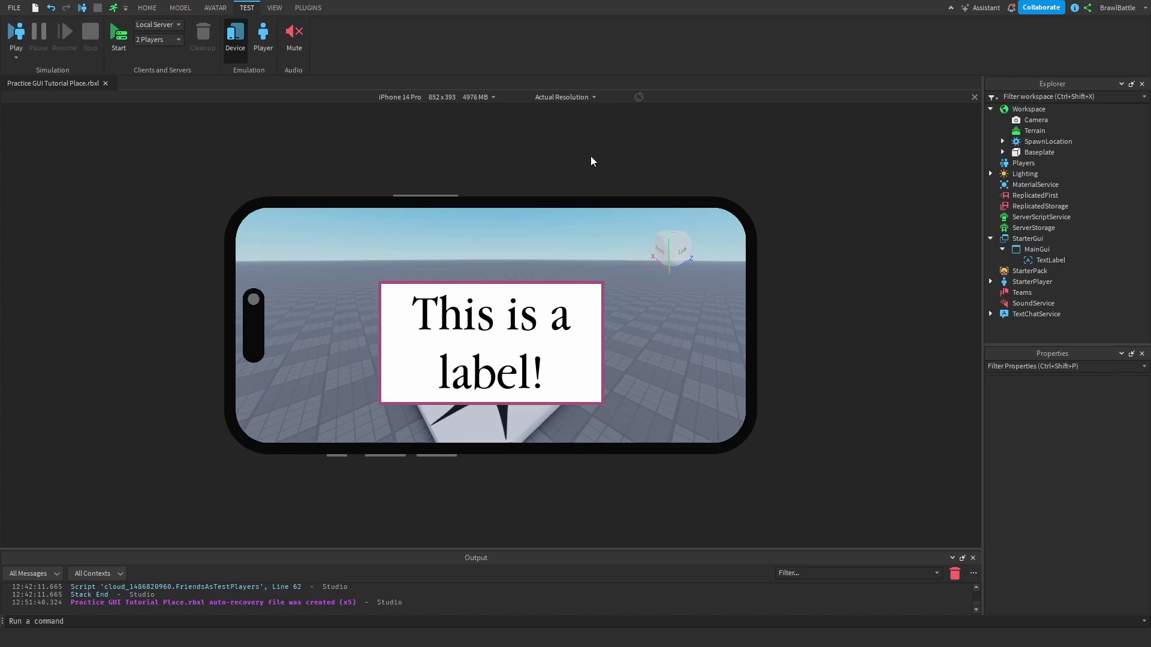
View the emulated phone with Fit to Window, and switch back to Actual Resolution
{"action": "left_click", "coordinate": [583, 101]}
{"action": "left_click", "coordinate": [575, 141]}
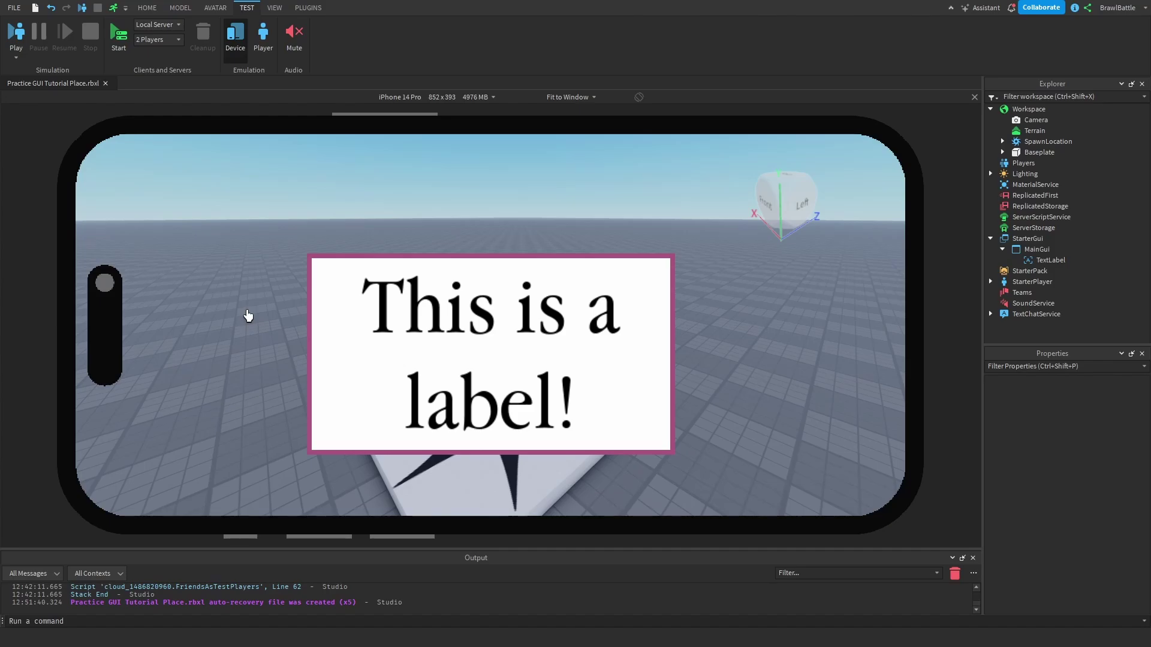
{"action": "left_click", "coordinate": [585, 97]}
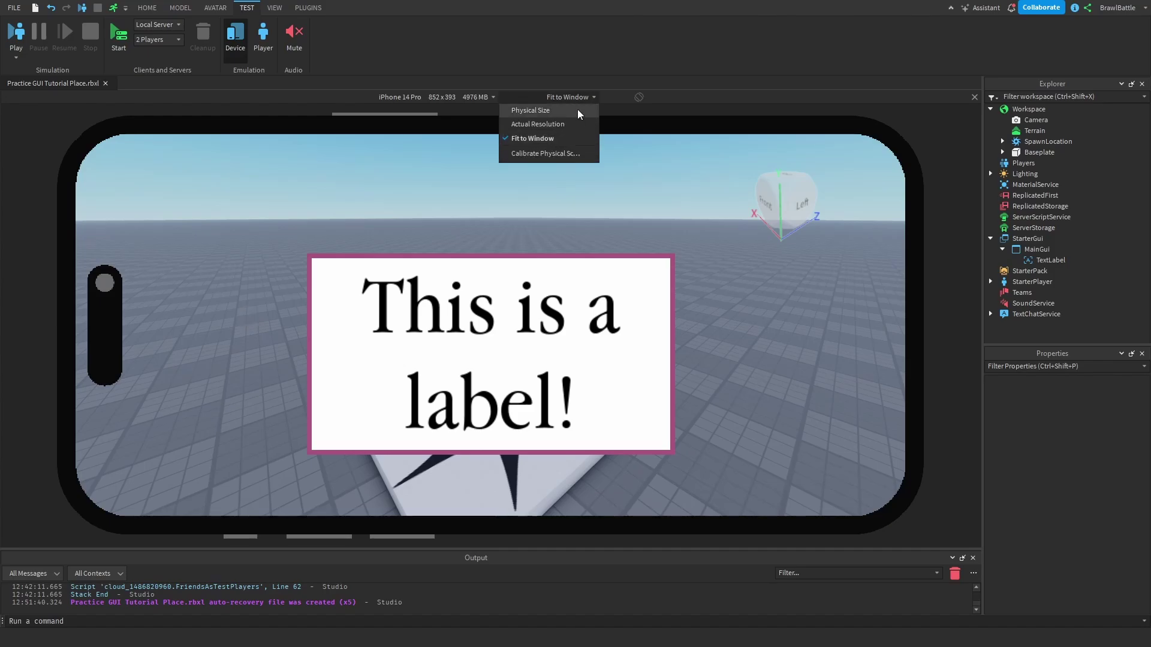
{"action": "left_click", "coordinate": [576, 123]}
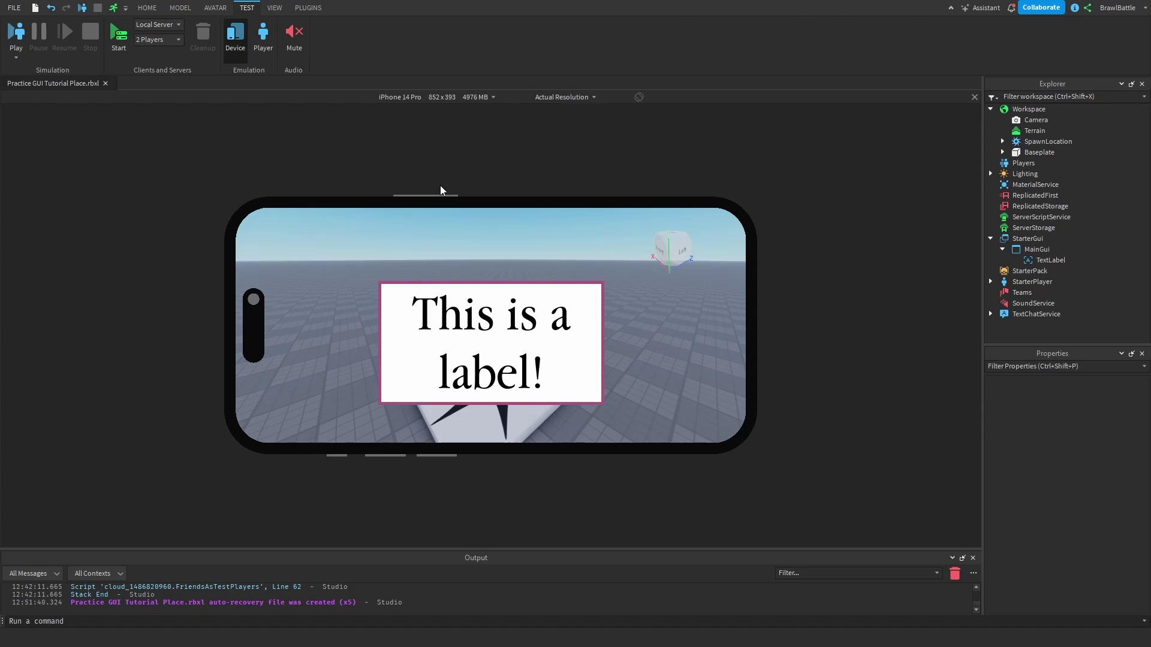
Playtest the place on the emulated phone, turning the camera, walking with the thumbstick and jumping with the touch controls
{"action": "left_click", "coordinate": [16, 33]}
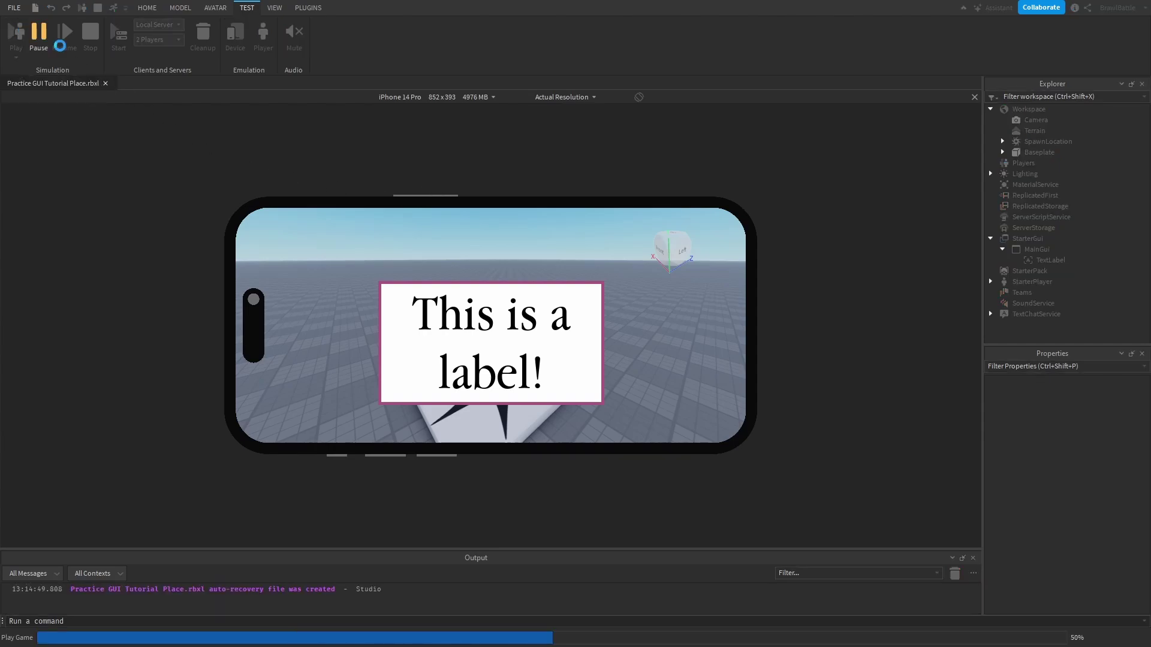
{"action": "key", "text": "F5"}
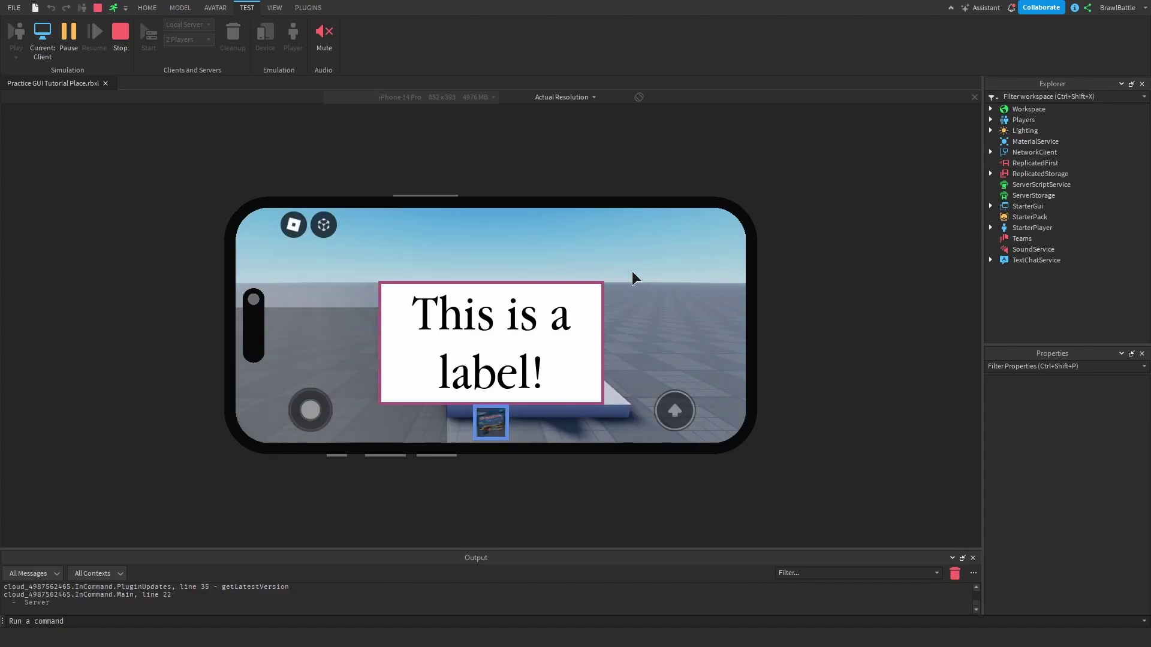
{"action": "left_click_drag", "start_coordinate": [581, 292], "coordinate": [528, 279]}
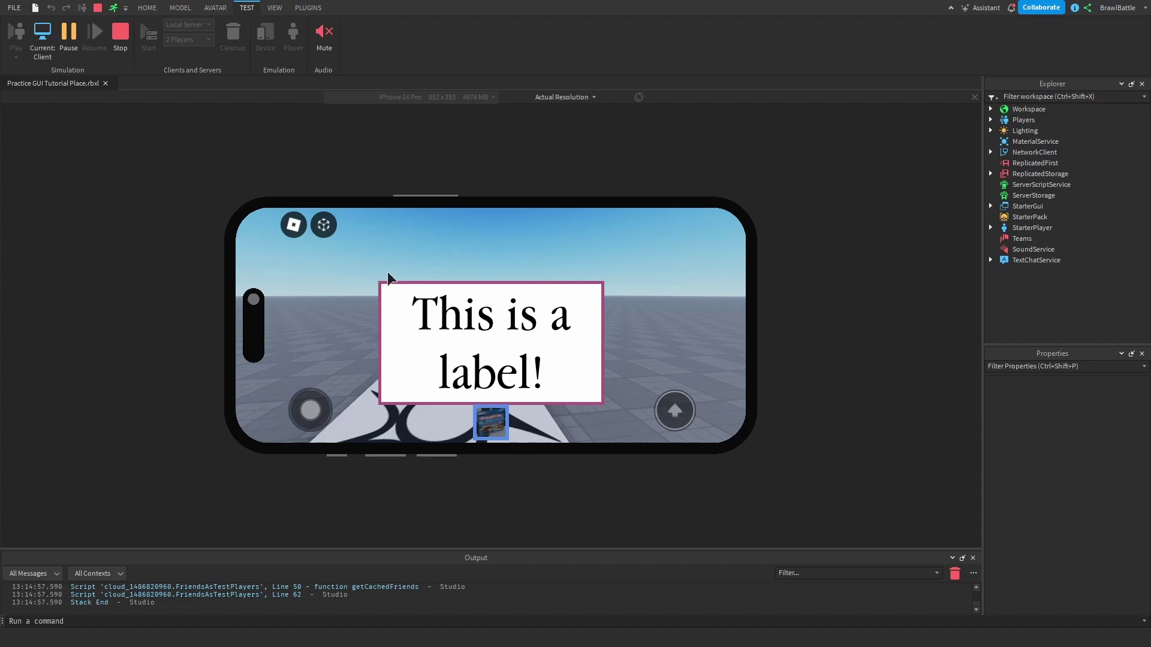
{"action": "left_click_drag", "start_coordinate": [310, 415], "coordinate": [373, 349]}
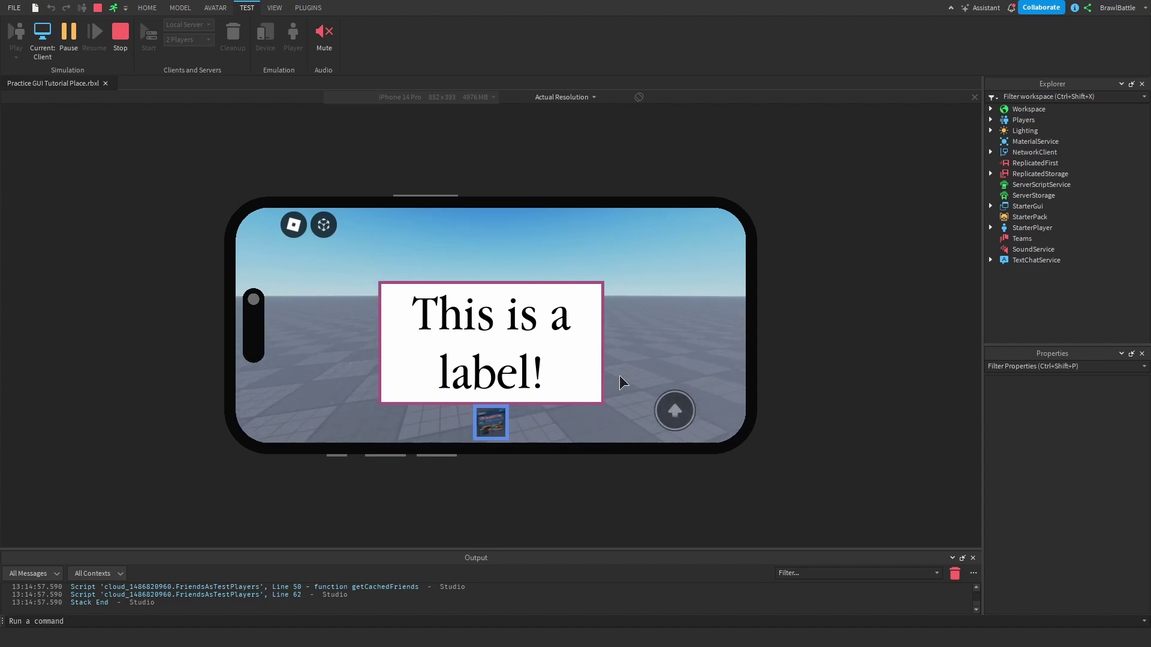
{"action": "left_click", "coordinate": [674, 412]}
{"action": "left_click", "coordinate": [674, 411]}
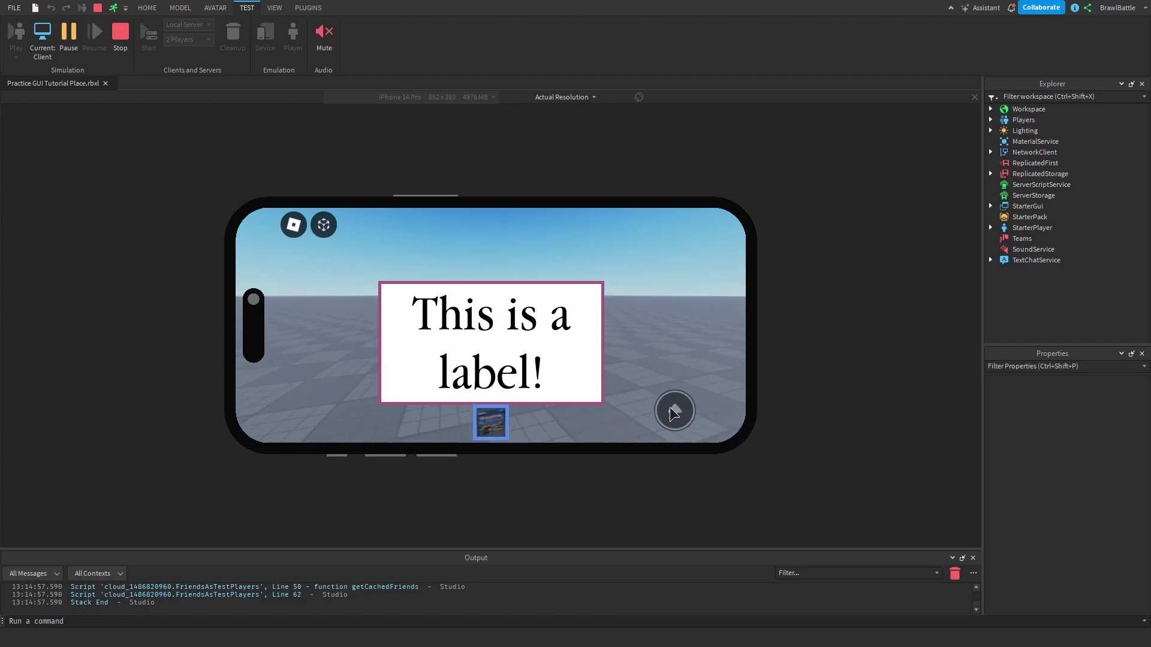
Jump and turn the camera around on the emulated phone to check the label, and stop the playtest
{"action": "left_click", "coordinate": [675, 411]}
{"action": "left_click_drag", "start_coordinate": [361, 335], "coordinate": [405, 310]}
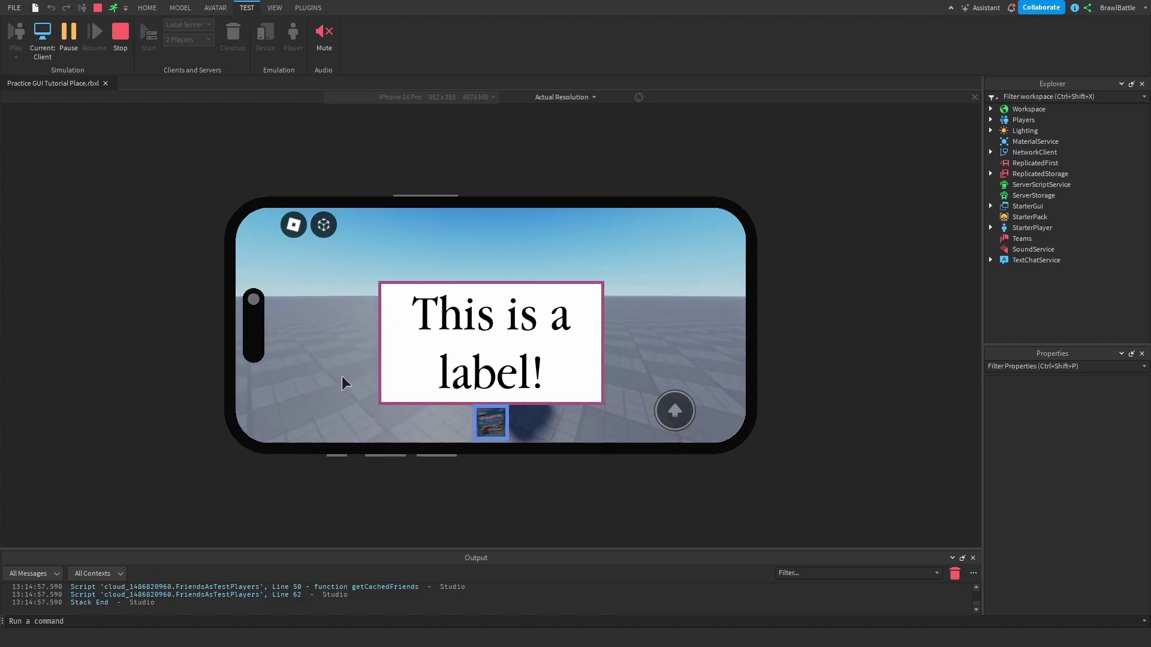
{"action": "left_click_drag", "start_coordinate": [320, 350], "coordinate": [330, 296]}
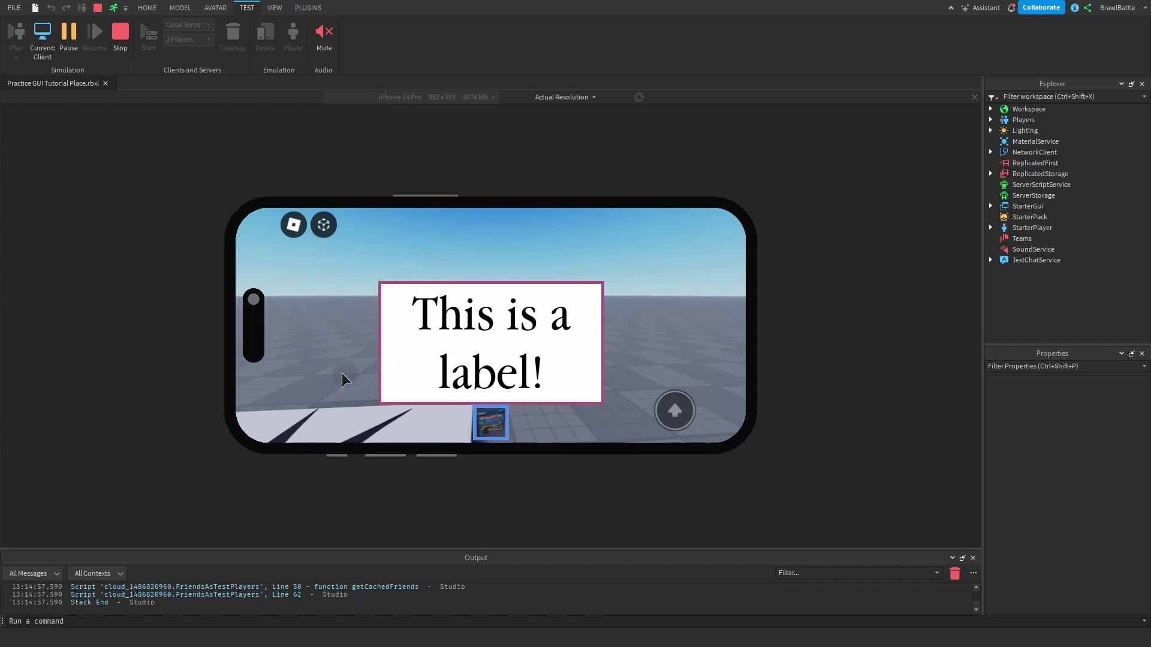
{"action": "left_click_drag", "start_coordinate": [278, 334], "coordinate": [294, 286]}
{"action": "left_click", "coordinate": [674, 410]}
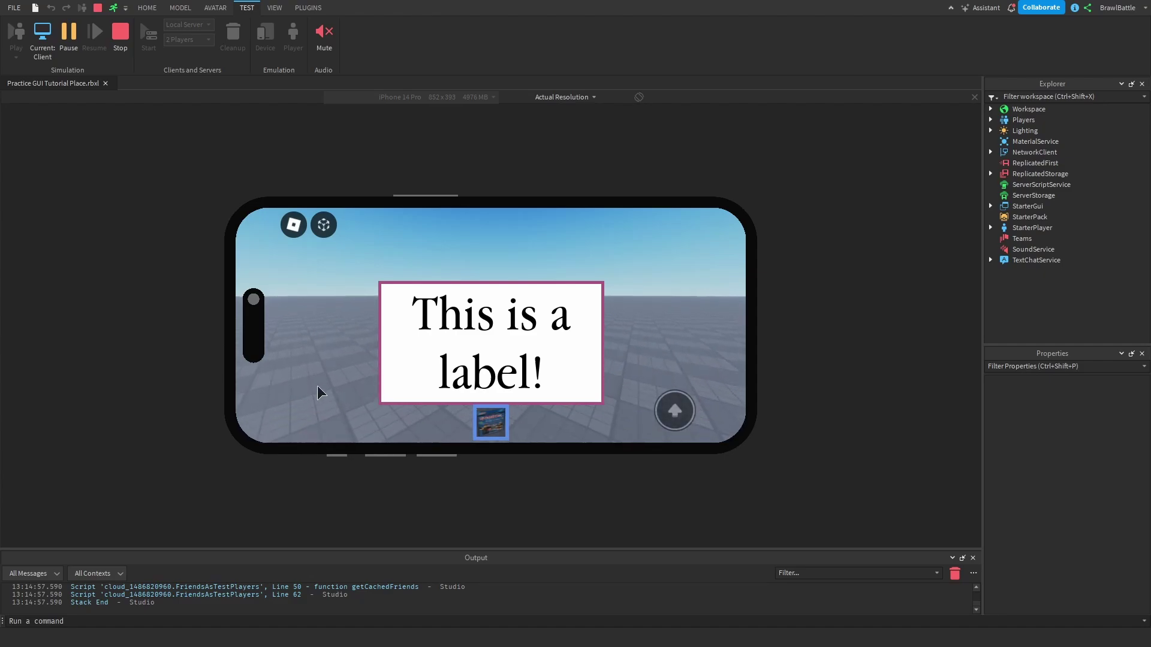
{"action": "left_click_drag", "start_coordinate": [318, 392], "coordinate": [392, 303]}
{"action": "key", "text": "shift+F5"}
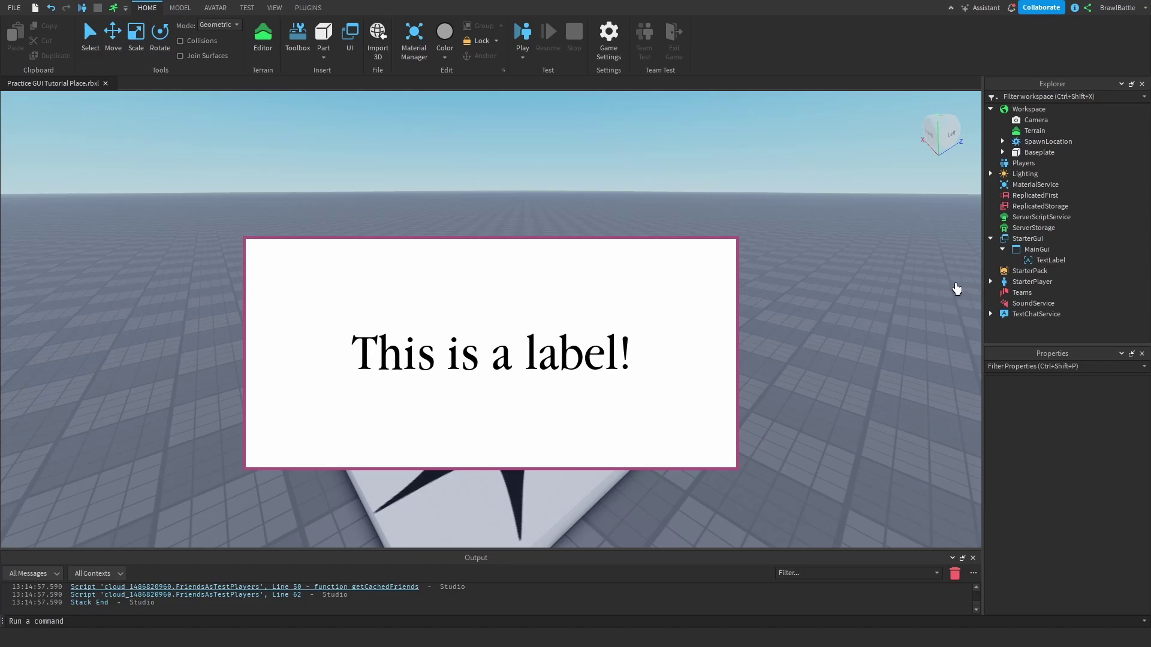
Examine the X and Y components of the TextLabel's Size and Position, including the Scale and Offset values of its Position
{"action": "left_click", "coordinate": [1027, 261]}
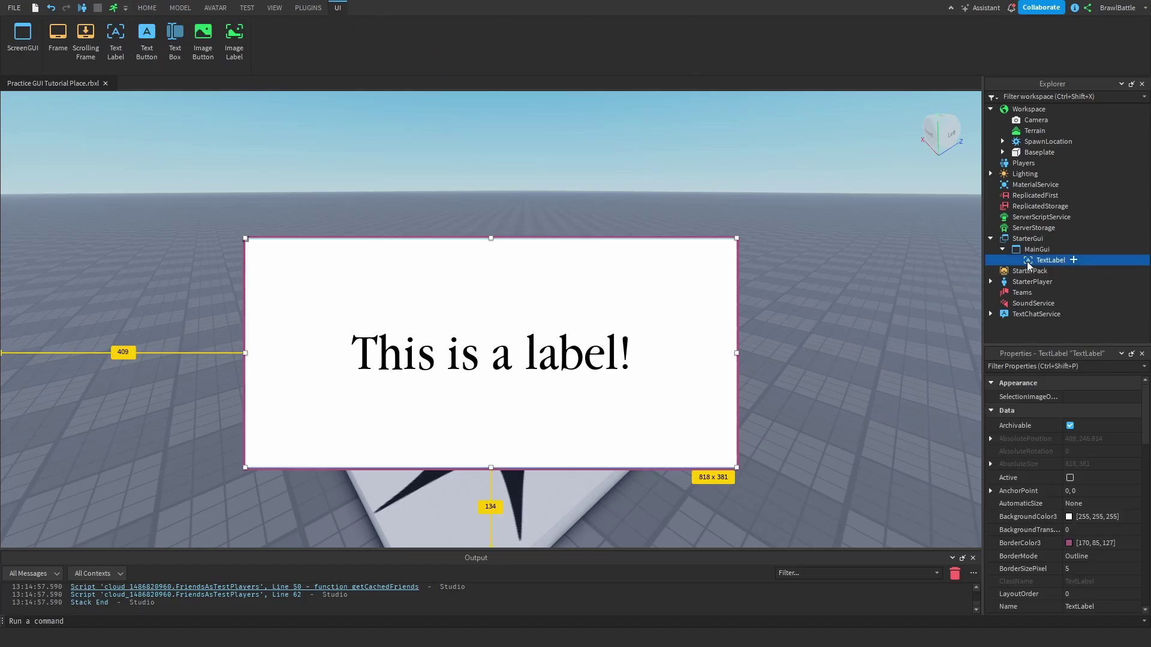
{"action": "left_click", "coordinate": [990, 460]}
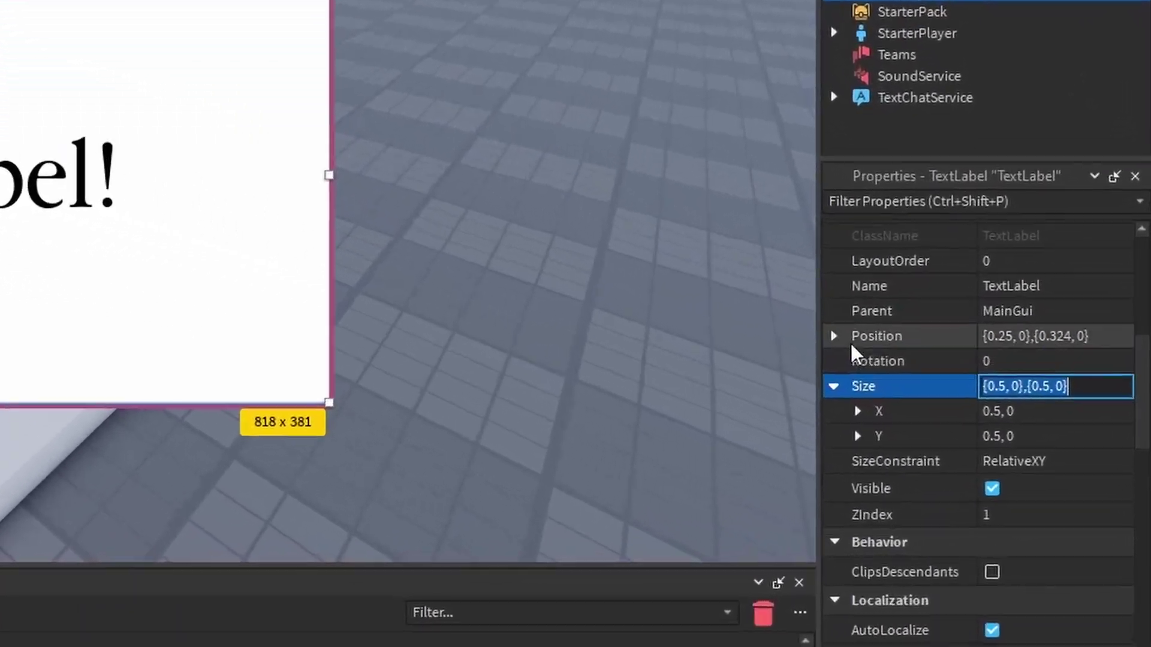
{"action": "left_click", "coordinate": [990, 434]}
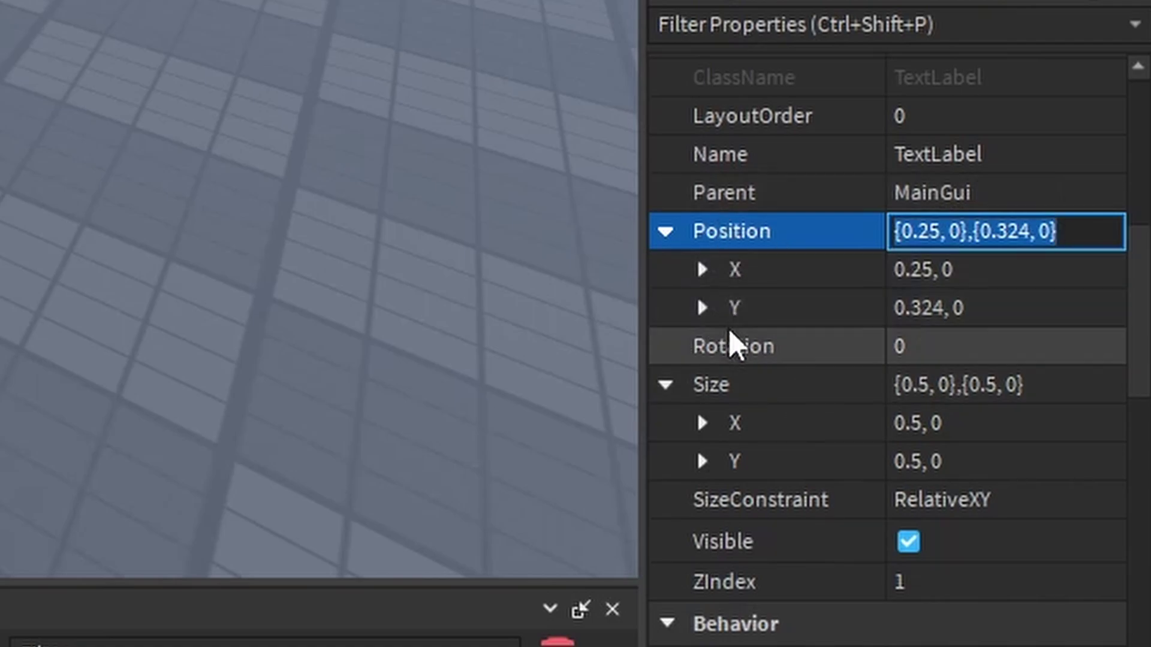
{"action": "left_click", "coordinate": [702, 307]}
{"action": "left_click", "coordinate": [710, 275]}
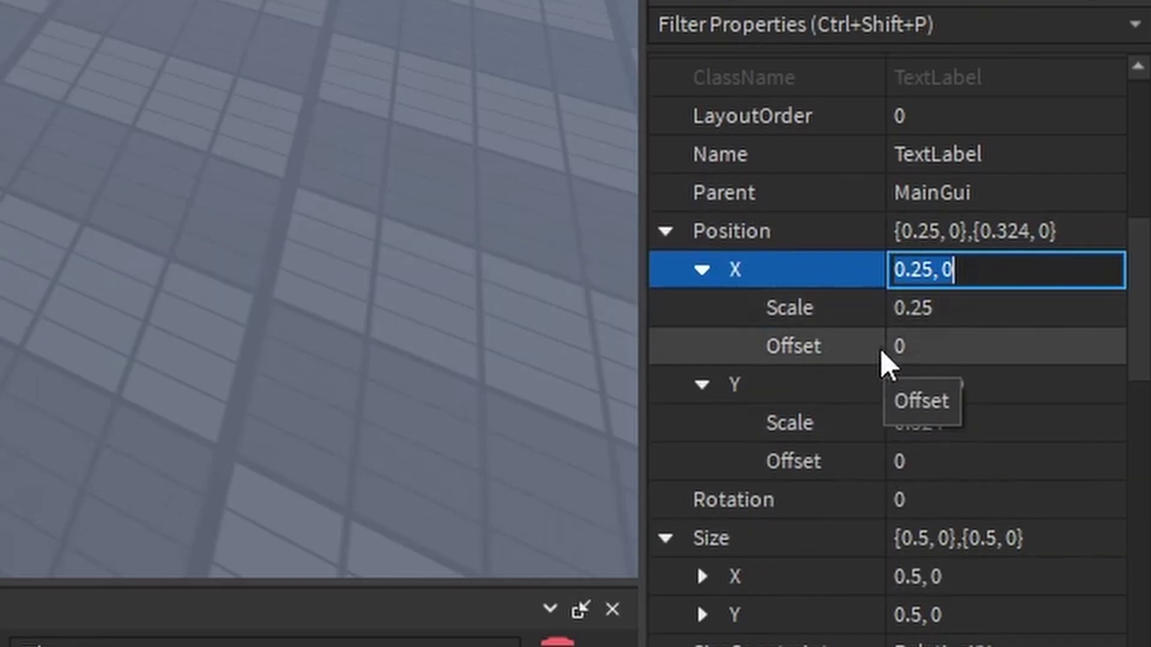
{"action": "left_click", "coordinate": [803, 387]}
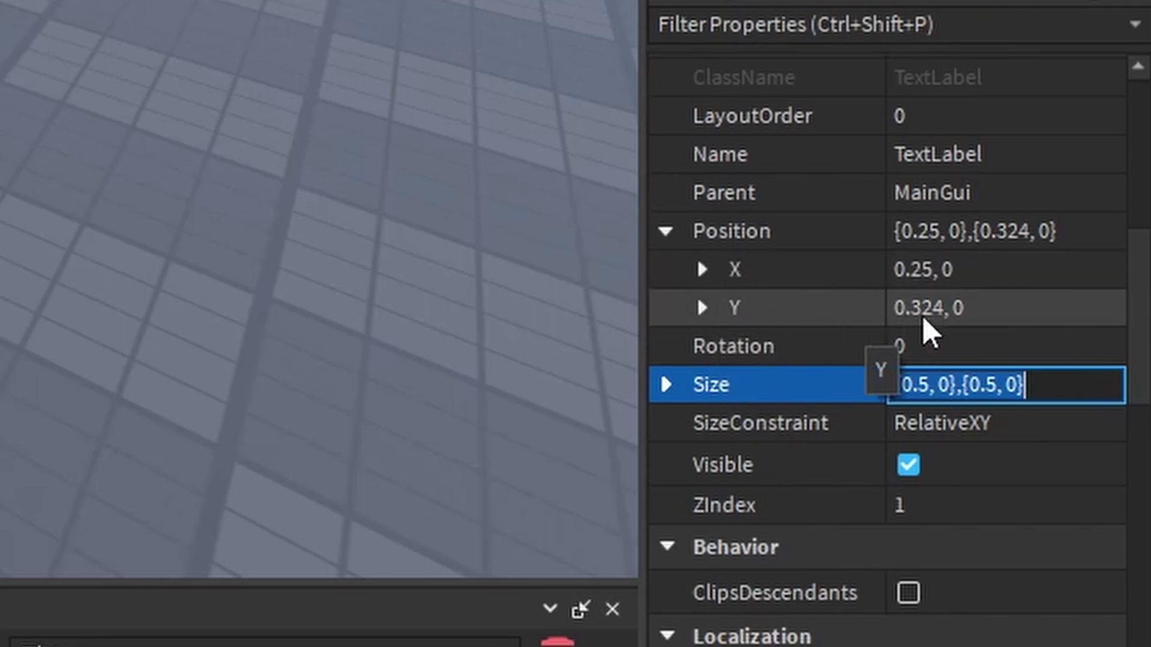
{"action": "left_click", "coordinate": [709, 274]}
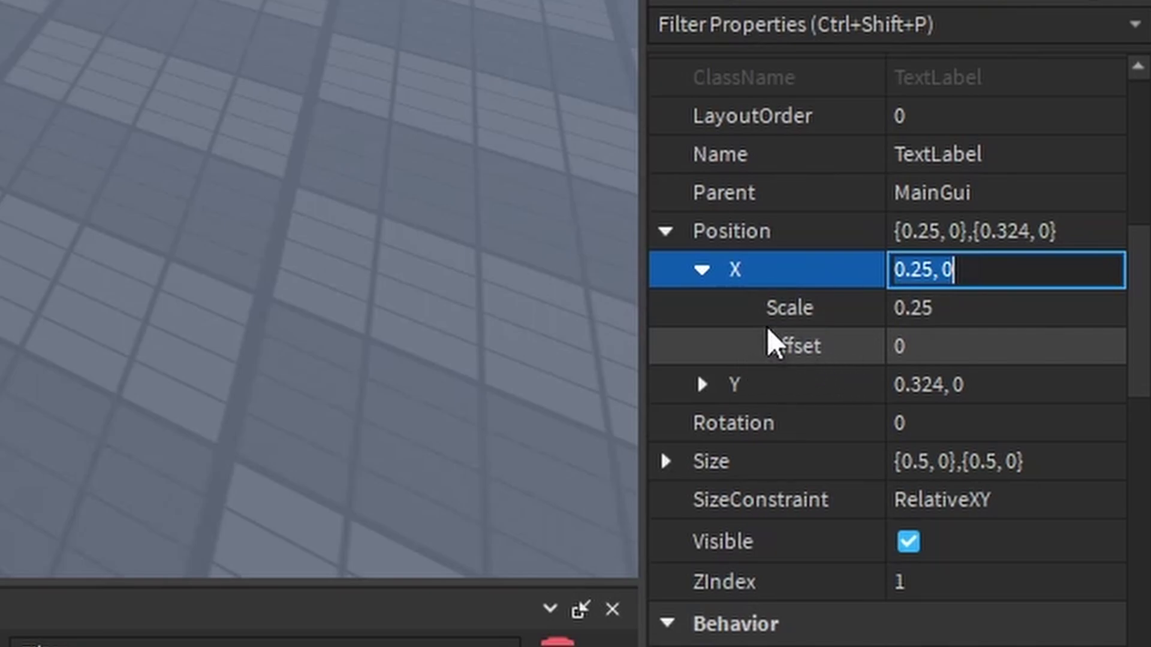
{"action": "left_click", "coordinate": [702, 270]}
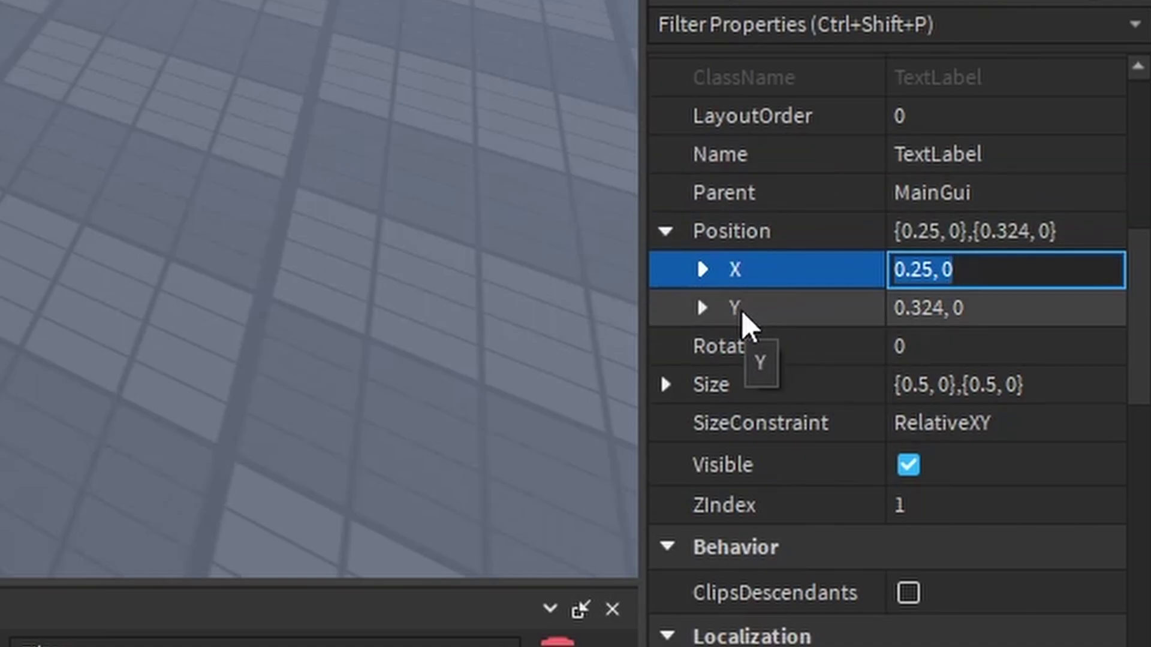
{"action": "double_click", "coordinate": [759, 268]}
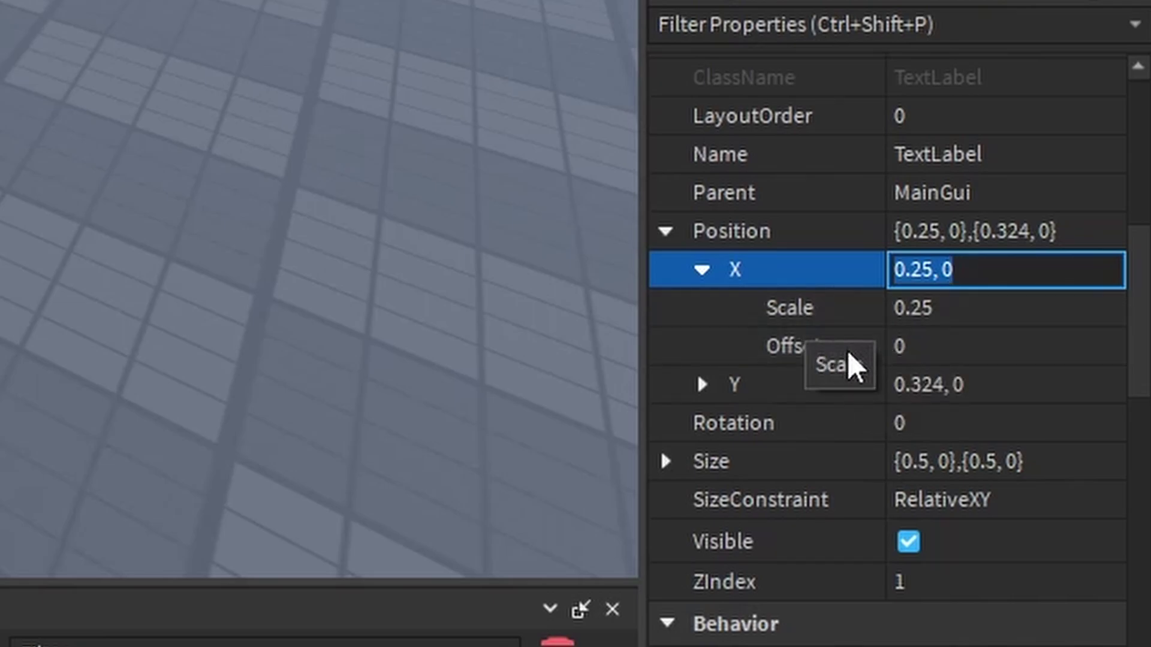
{"action": "left_click", "coordinate": [703, 270]}
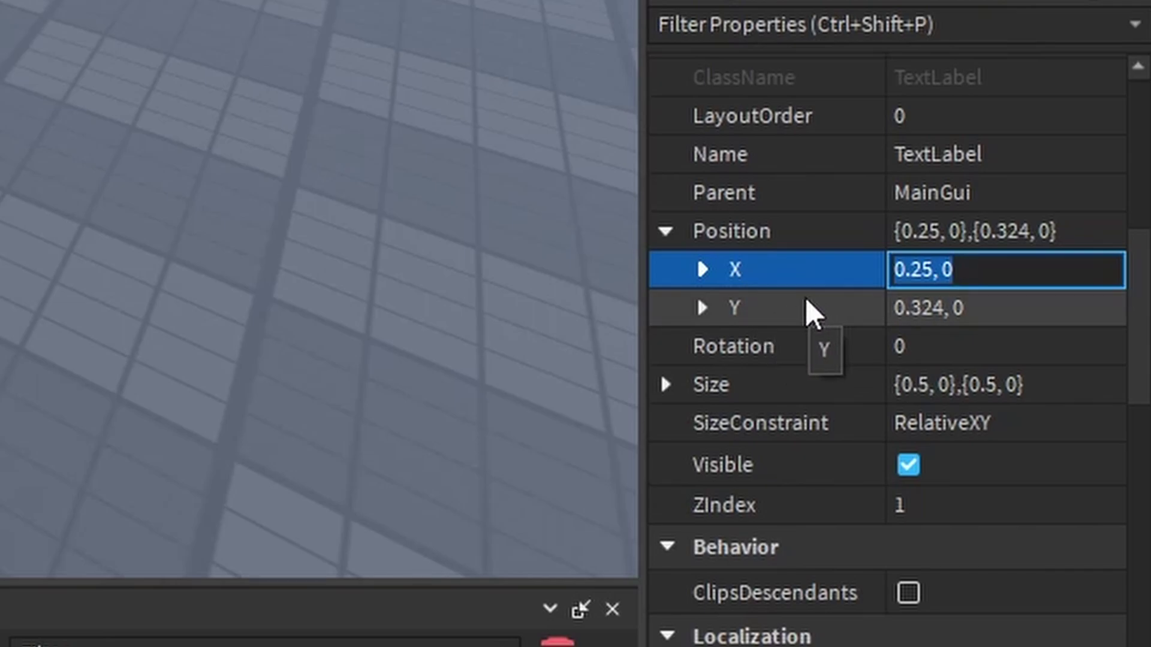
{"action": "left_click", "coordinate": [665, 235]}
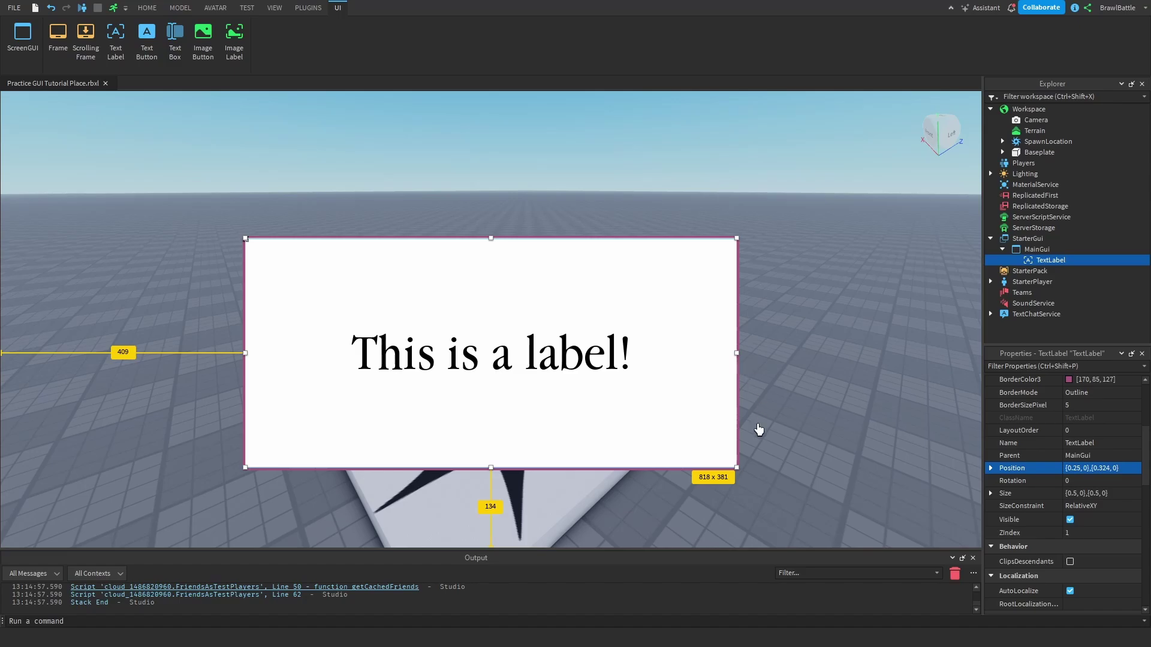
{"action": "scroll", "coordinate": [853, 313], "scroll_direction": "up", "scroll_amount": 1, "text": "shift"}
Add a LocalScript inside the TextLabel, enlarge the code text, and clear the script's default code
{"action": "left_click", "coordinate": [1073, 260]}
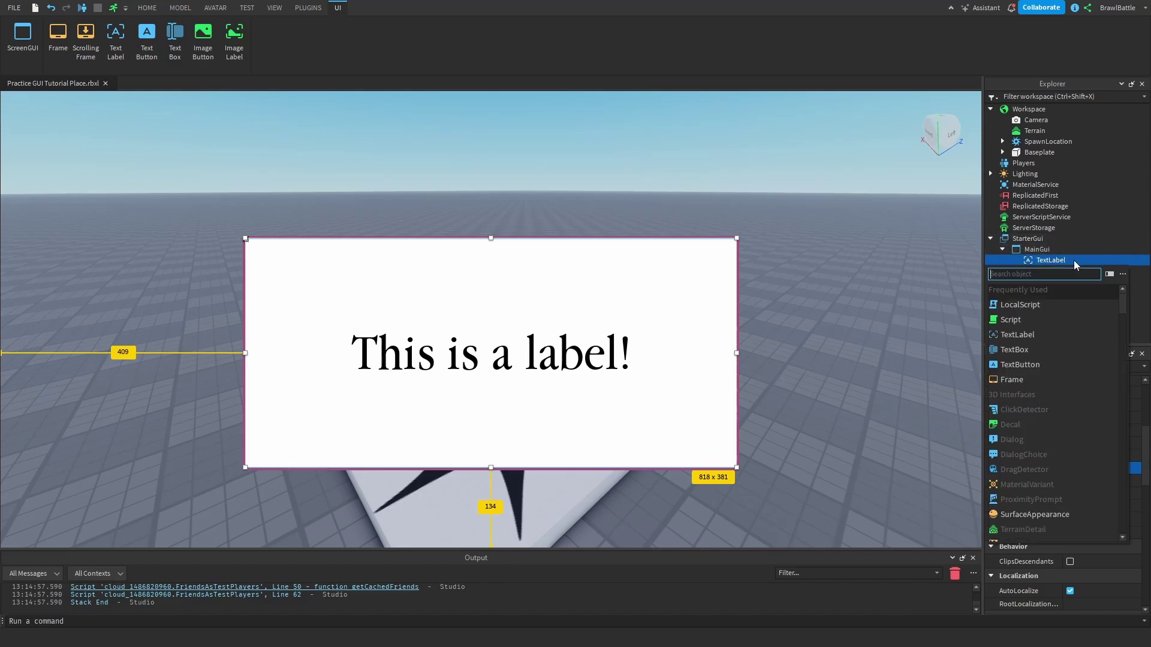
{"action": "left_click", "coordinate": [1041, 306]}
{"action": "left_click", "coordinate": [782, 358]}
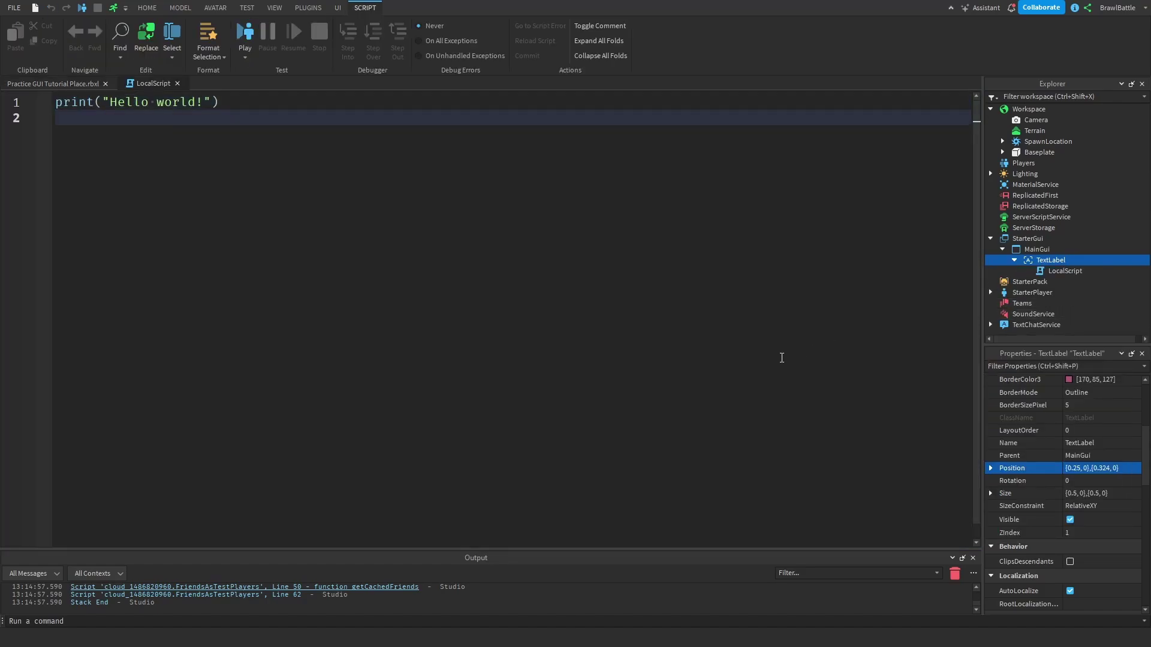
{"action": "key", "text": "ctrl+a"}
{"action": "scroll", "coordinate": [712, 348], "scroll_direction": "up", "scroll_amount": 2, "text": "ctrl"}
{"action": "left_click", "coordinate": [710, 347]}
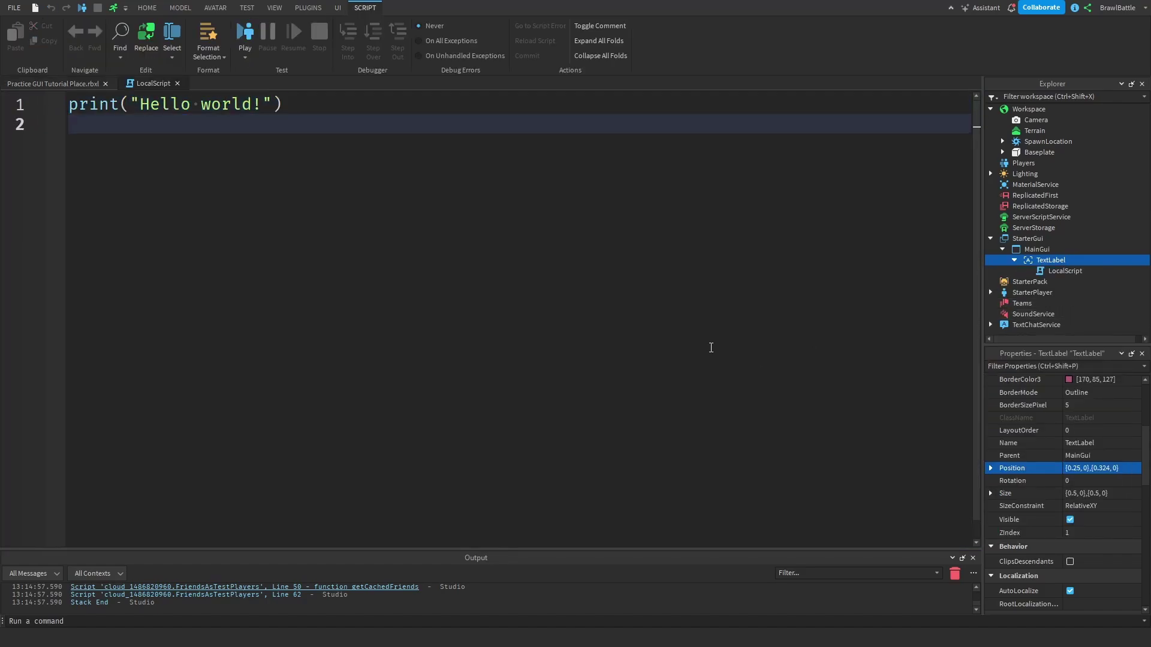
{"action": "key", "text": "ctrl+a"}
{"action": "key", "text": "BackSpace"}
Declare a local variable named text that refers to script.Parent, leaving an empty line below it
{"action": "type", "text": "local "}
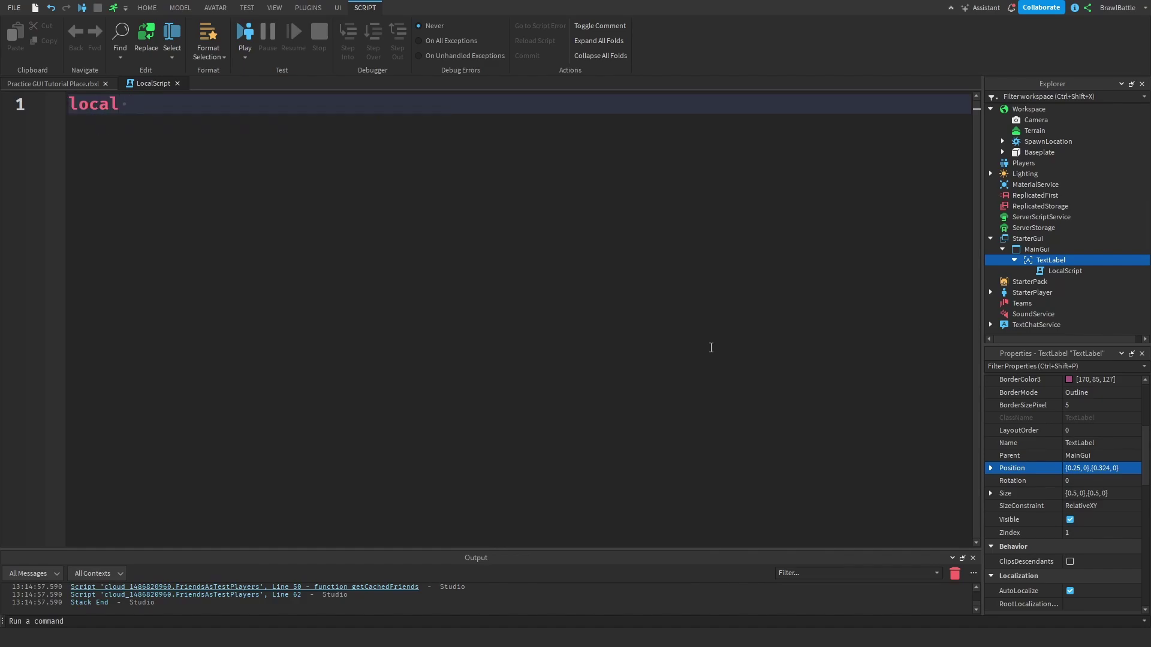
{"action": "type", "text": "text = script"}
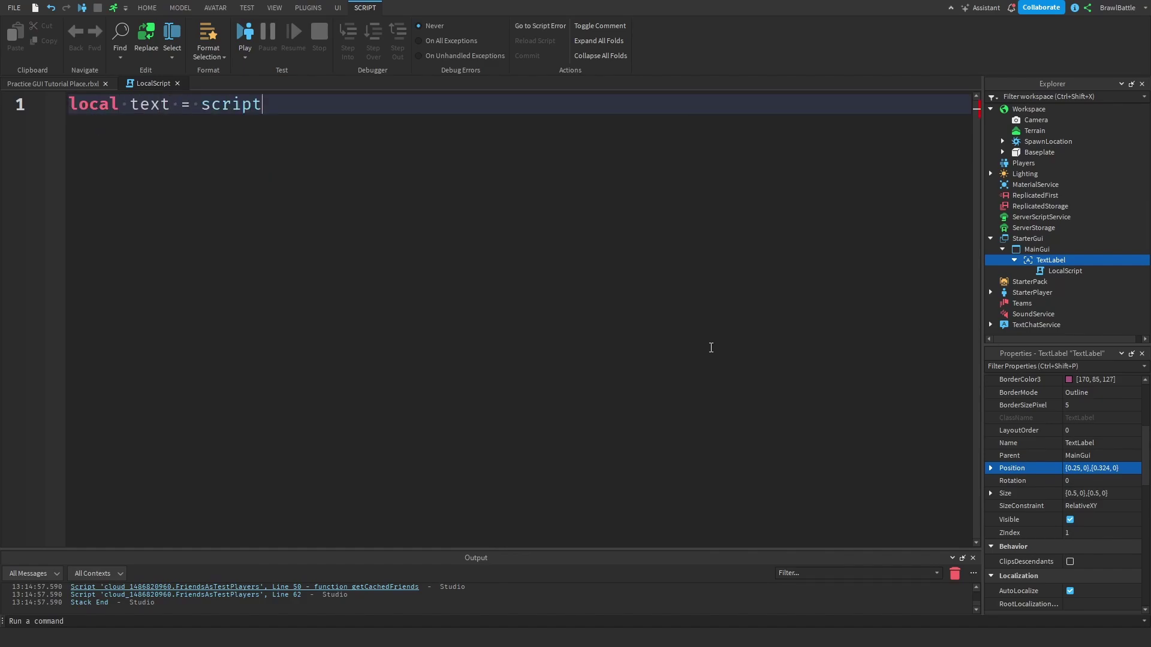
{"action": "type", "text": ">"}
{"action": "key", "text": "BackSpace"}
{"action": "type", "text": "."}
{"action": "key", "text": "Tab"}
{"action": "key", "text": "Return"}
{"action": "key", "text": "Return"}
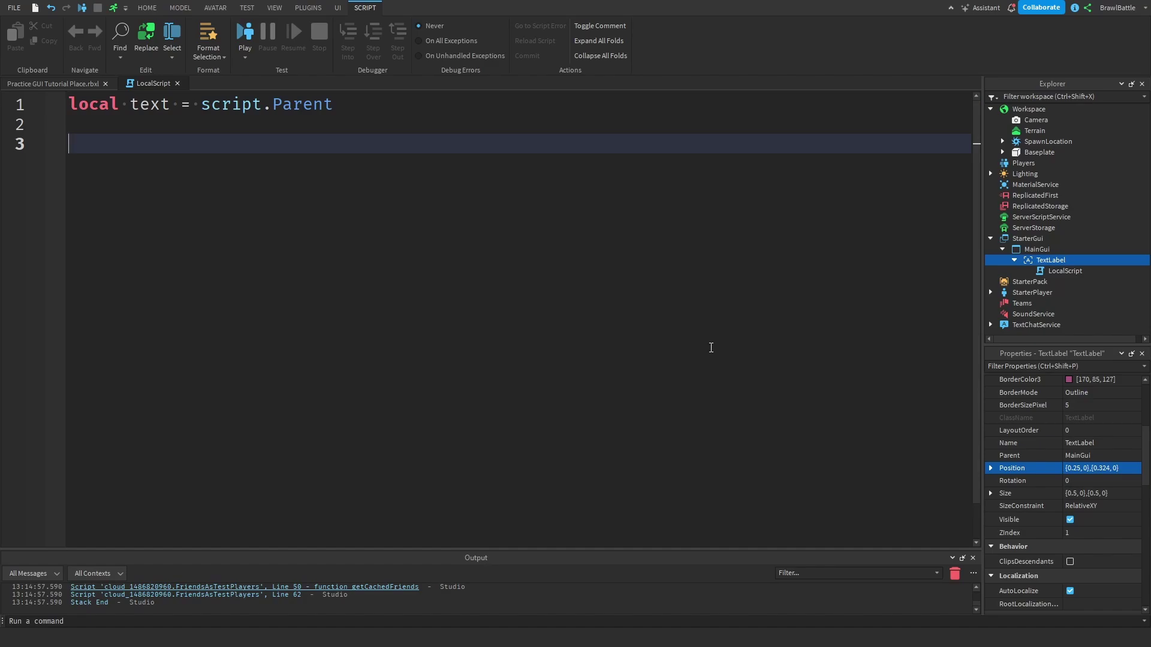
Add a five-second delay with task.wait(5) on line 3 of the LocalScript
{"action": "type", "text": "task."}
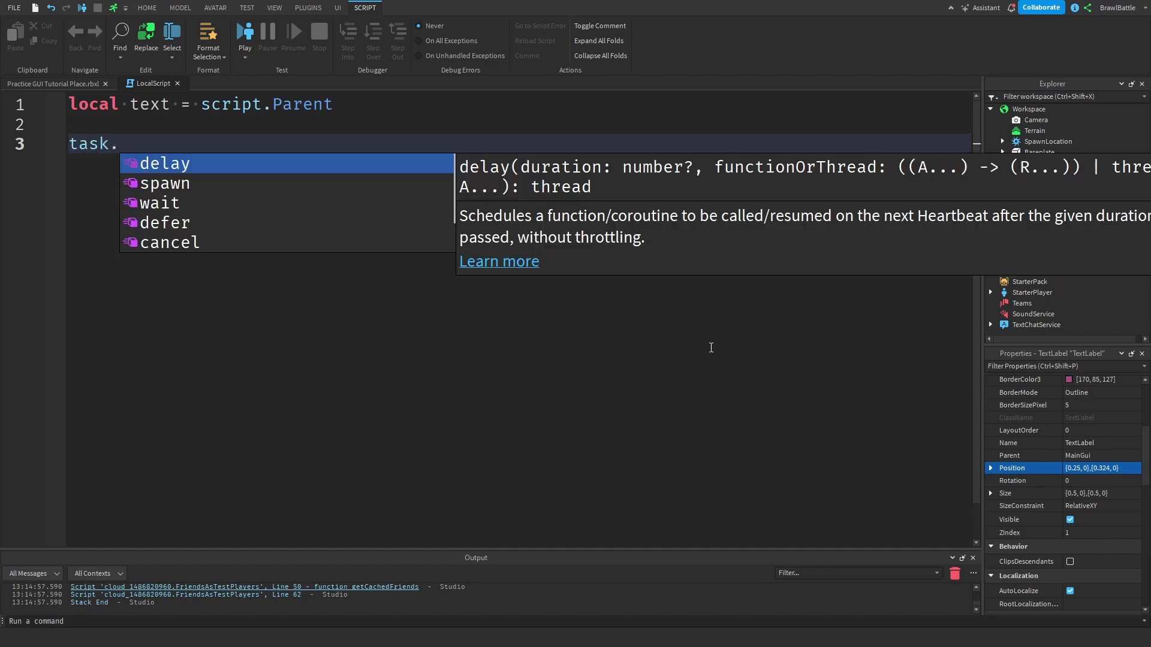
{"action": "type", "text": "wait(5"}
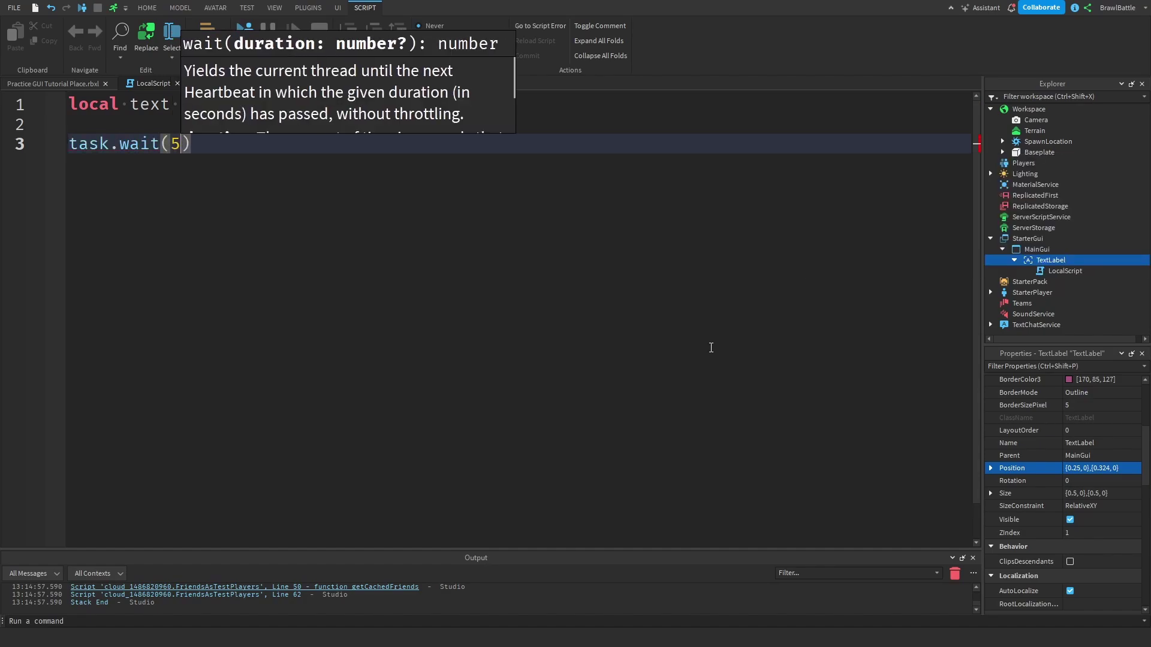
{"action": "type", "text": ")"}
{"action": "key", "text": "Return"}
Add a print statement that outputs "gui has been changed", followed by an empty line
{"action": "type", "text": "print"}
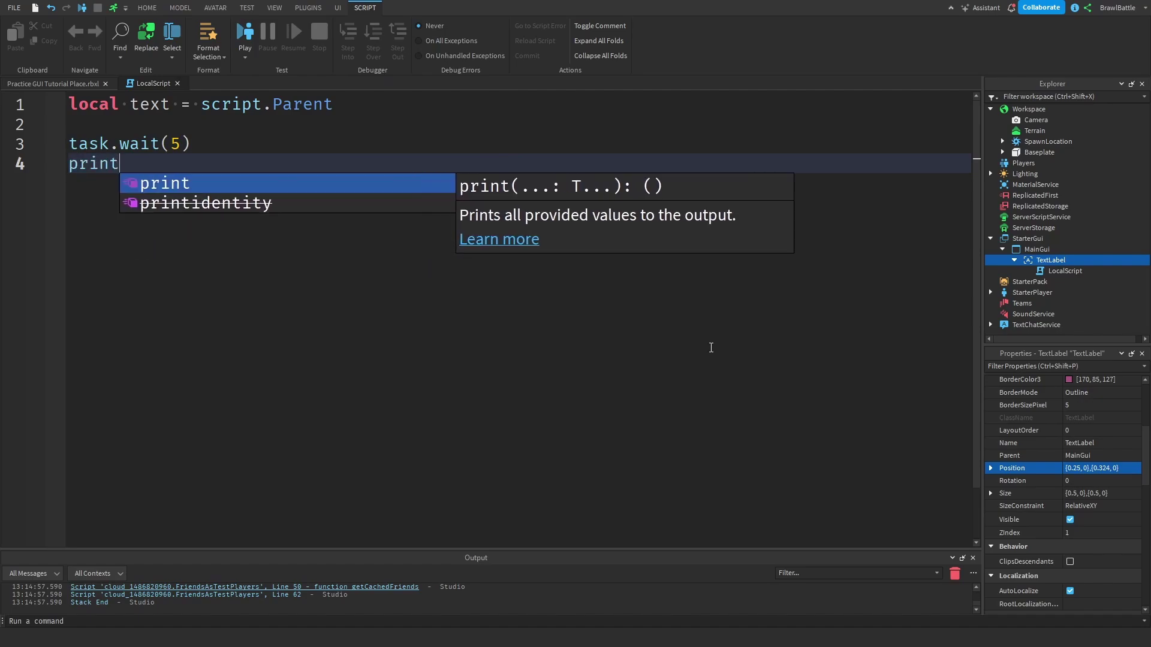
{"action": "type", "text": "("}
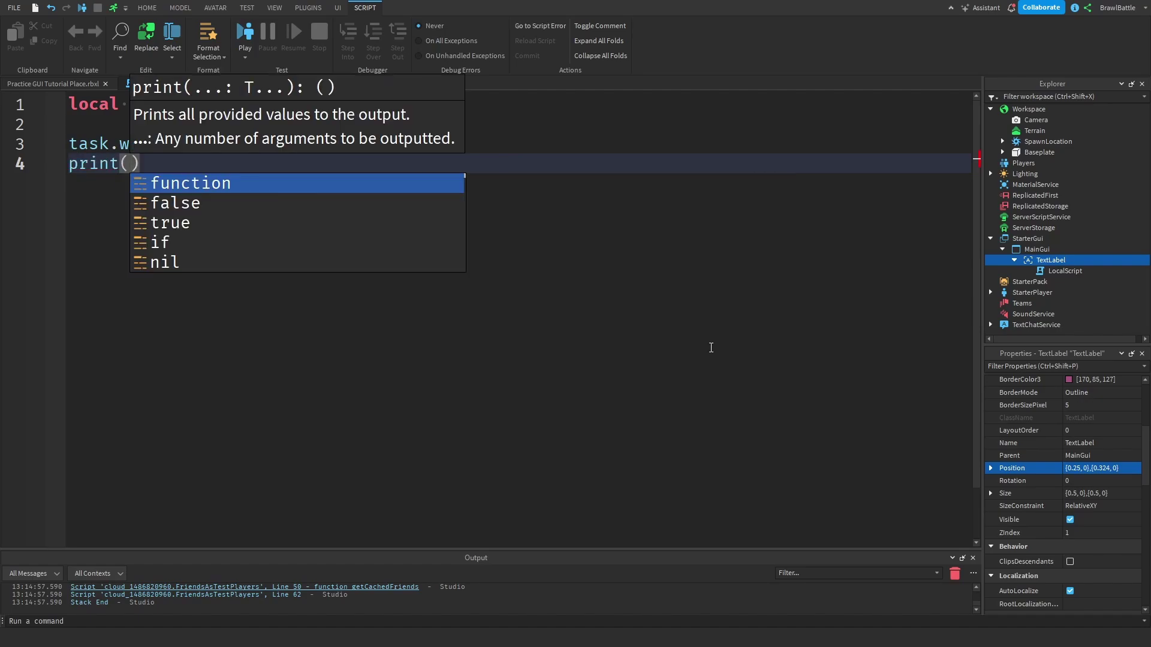
{"action": "type", "text": "\""}
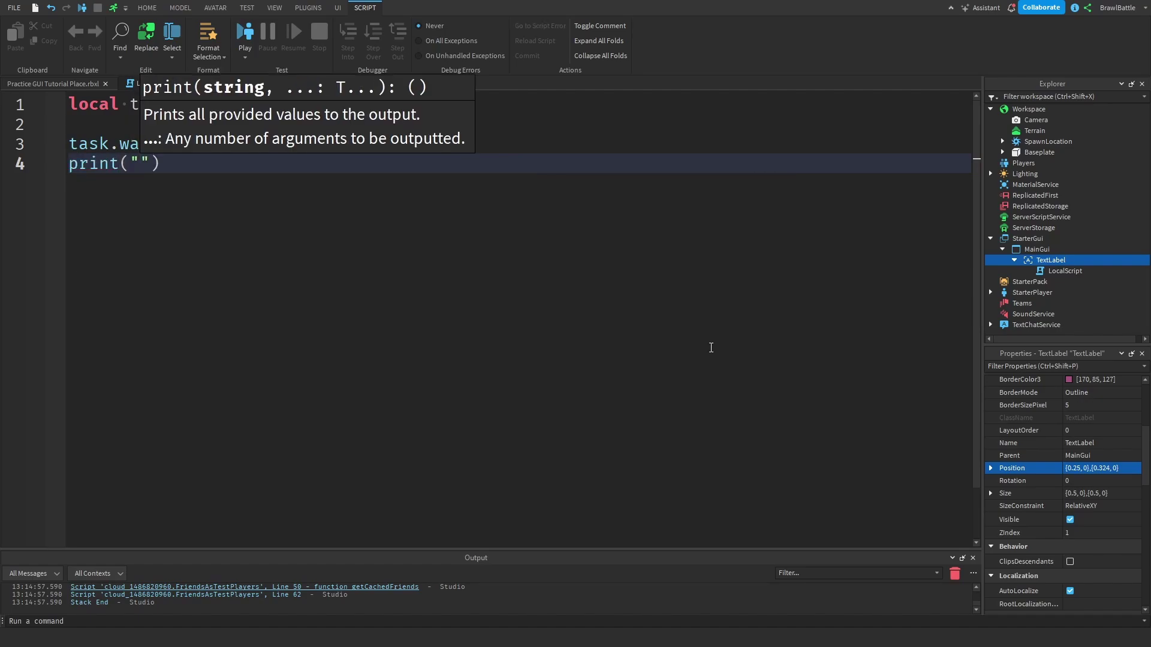
{"action": "type", "text": "gui has been "}
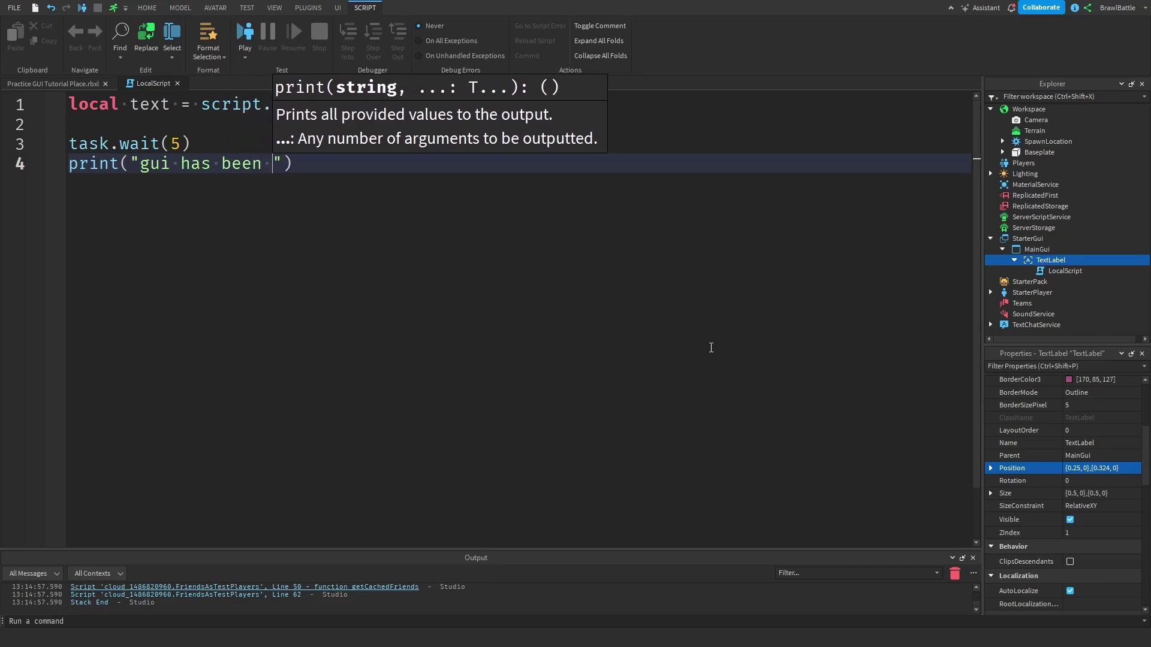
{"action": "type", "text": "changed"}
{"action": "key", "text": "End"}
{"action": "key", "text": "Return"}
{"action": "key", "text": "Return"}
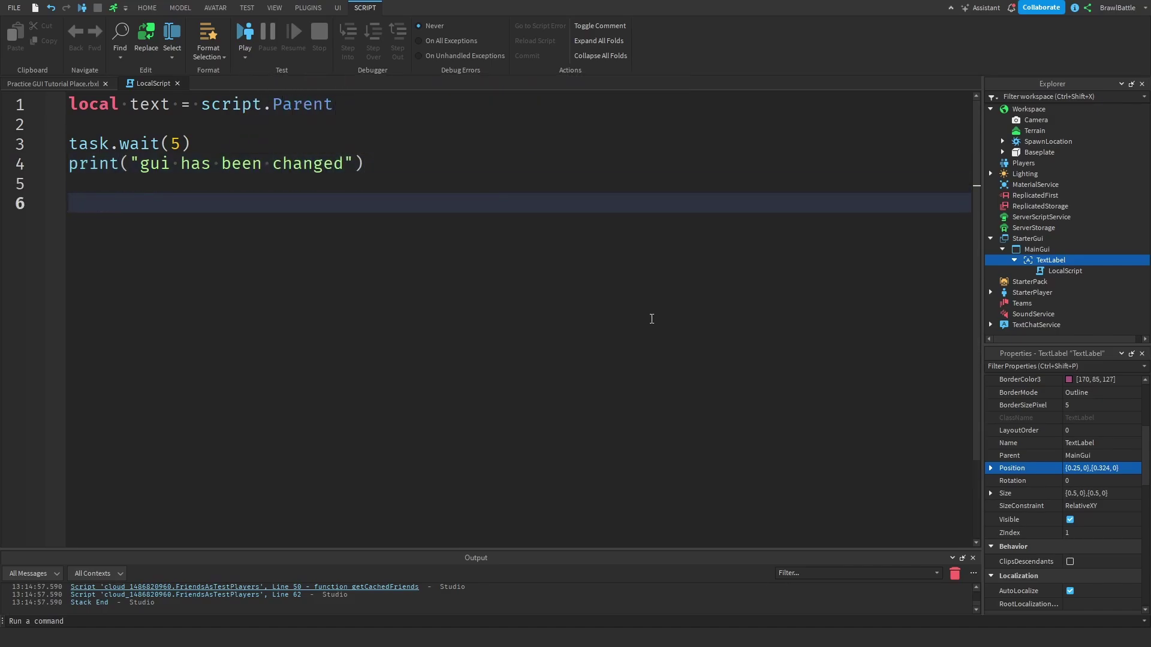
Write a statement on line 6 of the LocalScript assigning text.Position an empty UDim2.new() call
{"action": "left_click", "coordinate": [81, 83]}
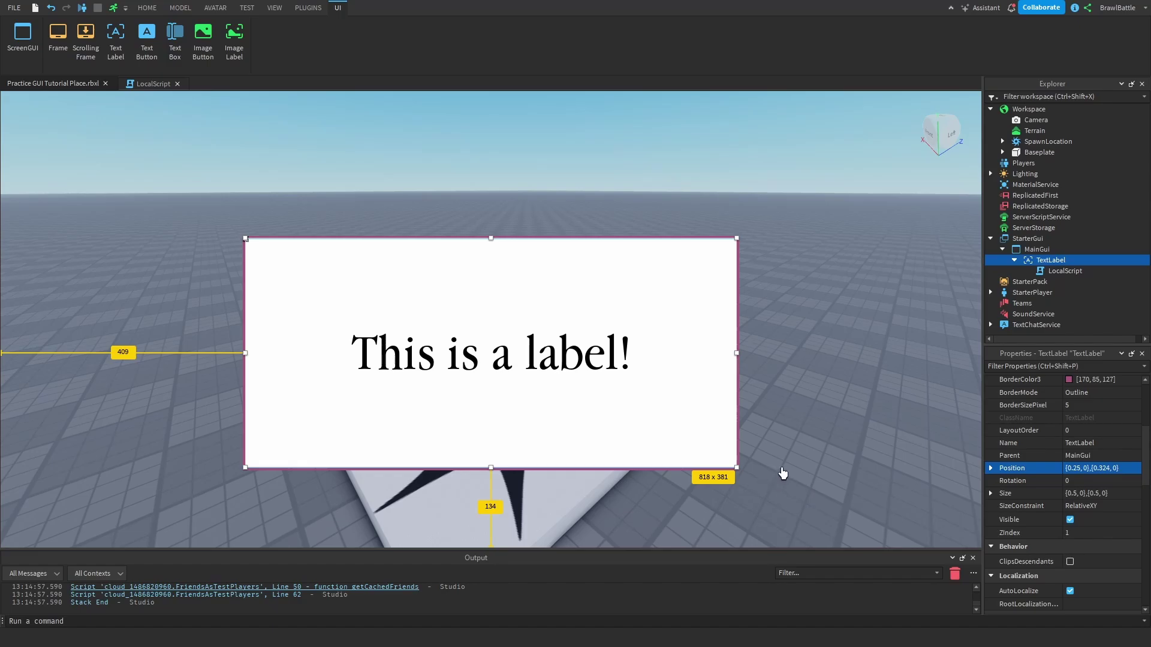
{"action": "left_click", "coordinate": [144, 84]}
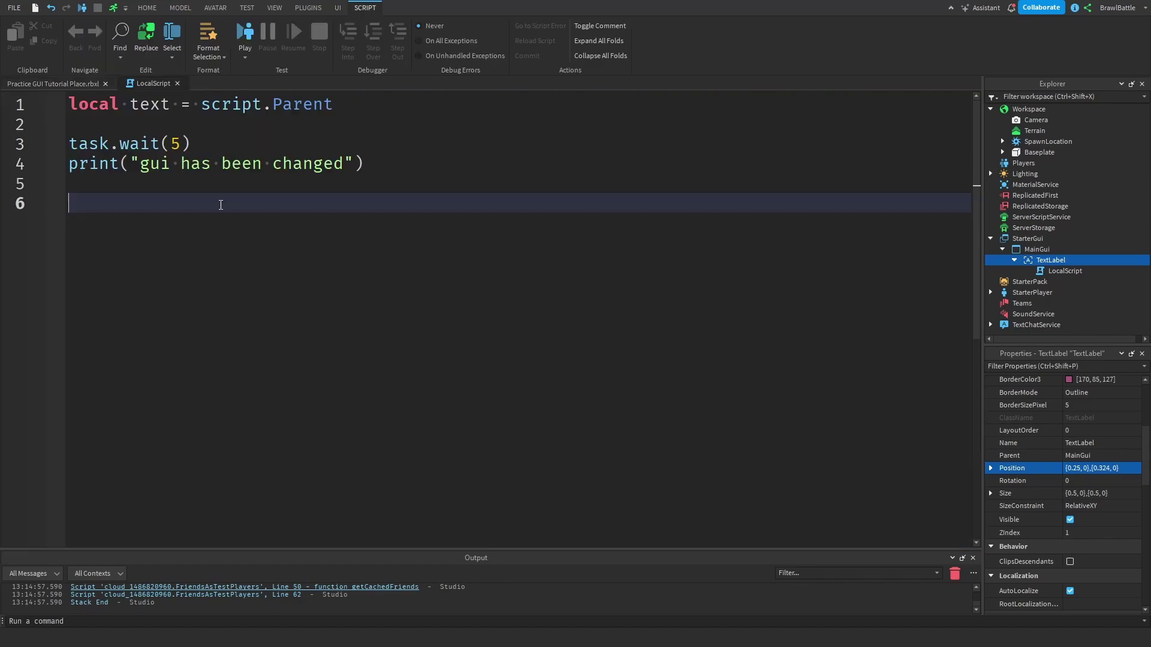
{"action": "type", "text": "t"}
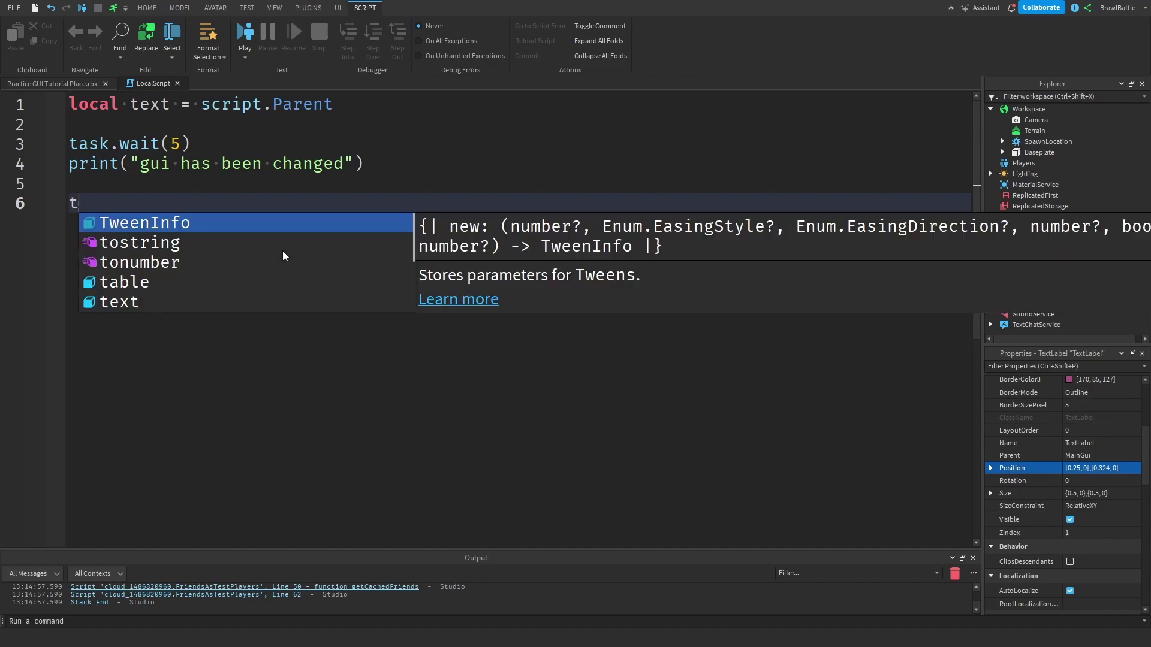
{"action": "type", "text": "ext.Position ="}
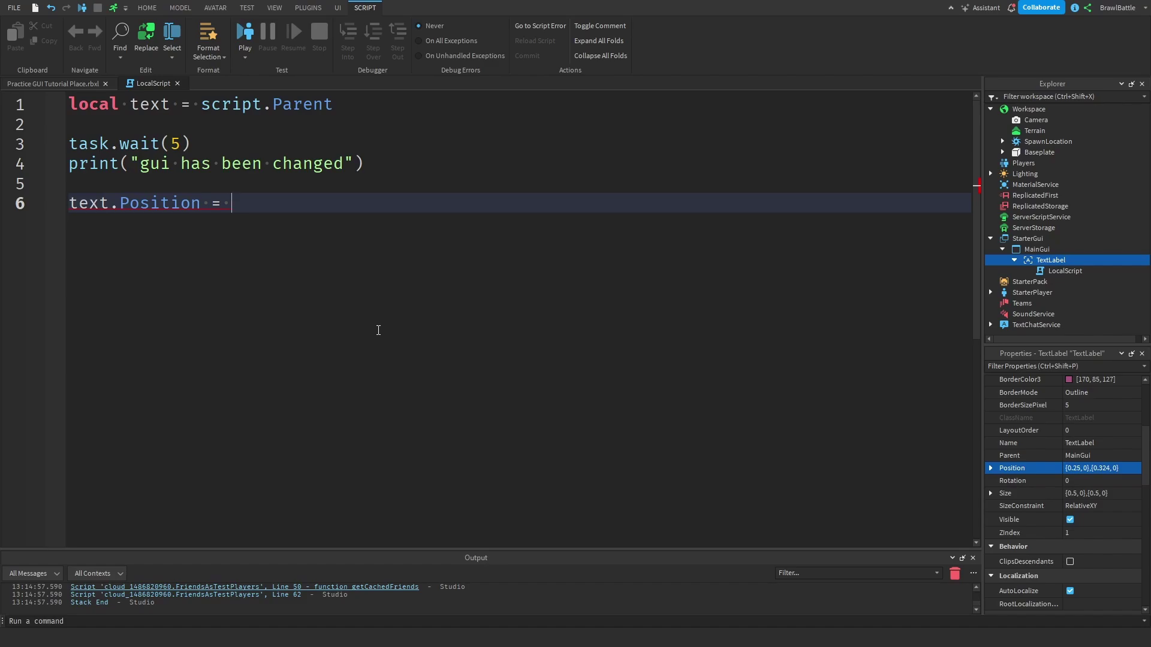
{"action": "type", "text": "U"}
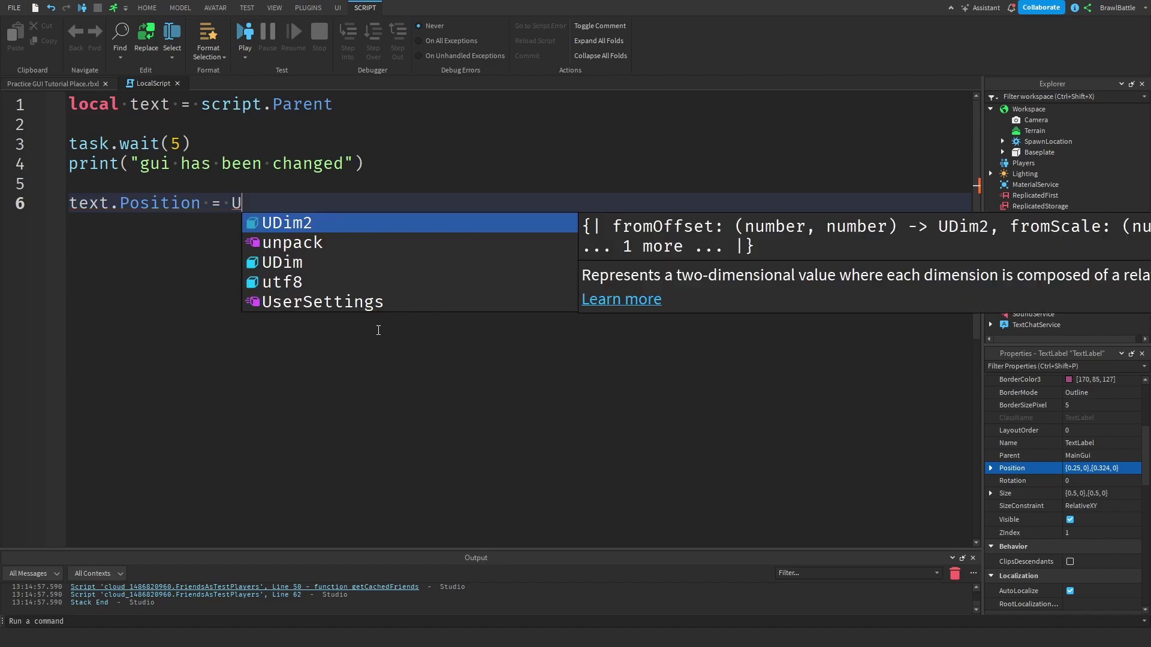
{"action": "type", "text": "Dim2"}
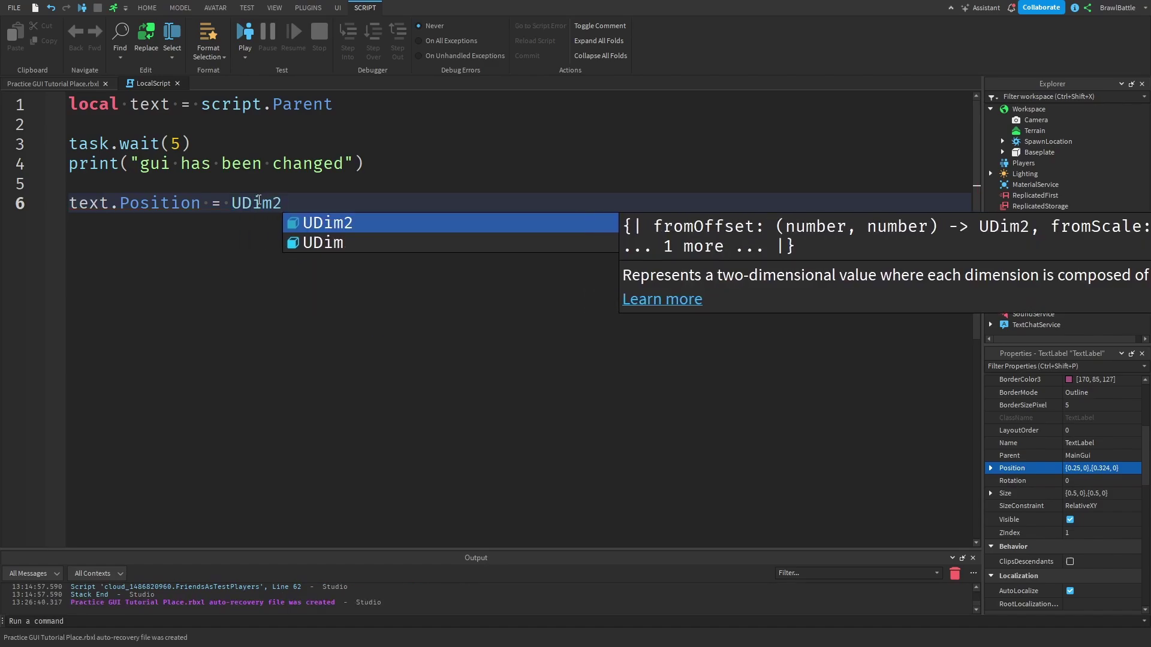
{"action": "left_click_drag", "start_coordinate": [233, 204], "coordinate": [253, 205]}
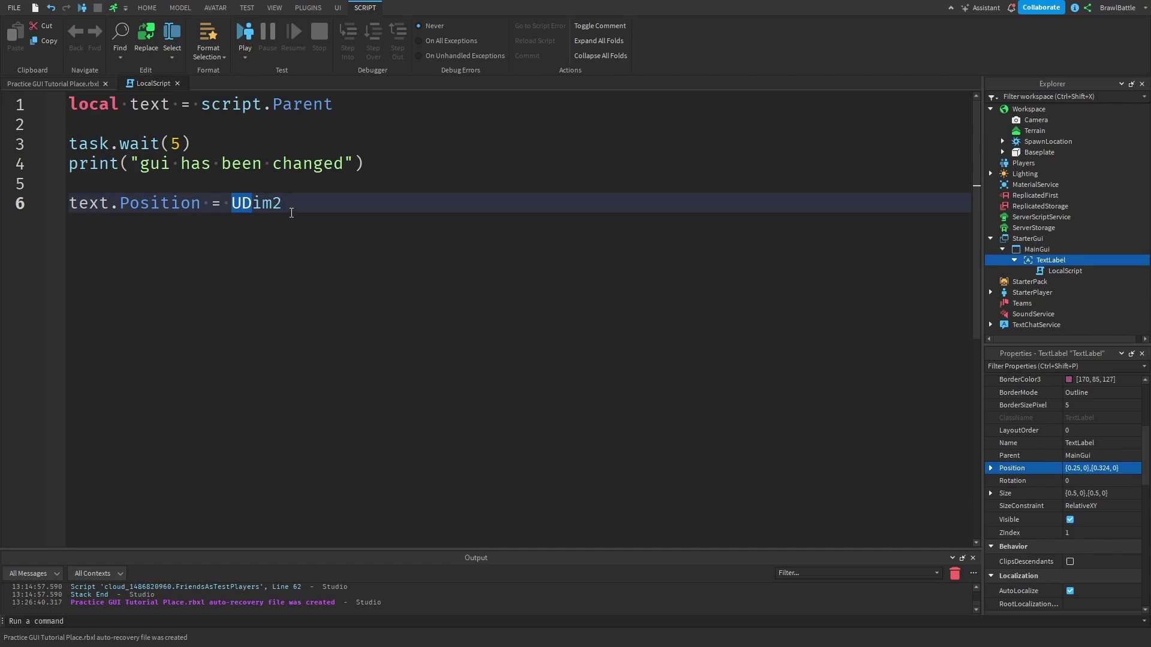
{"action": "left_click", "coordinate": [277, 205]}
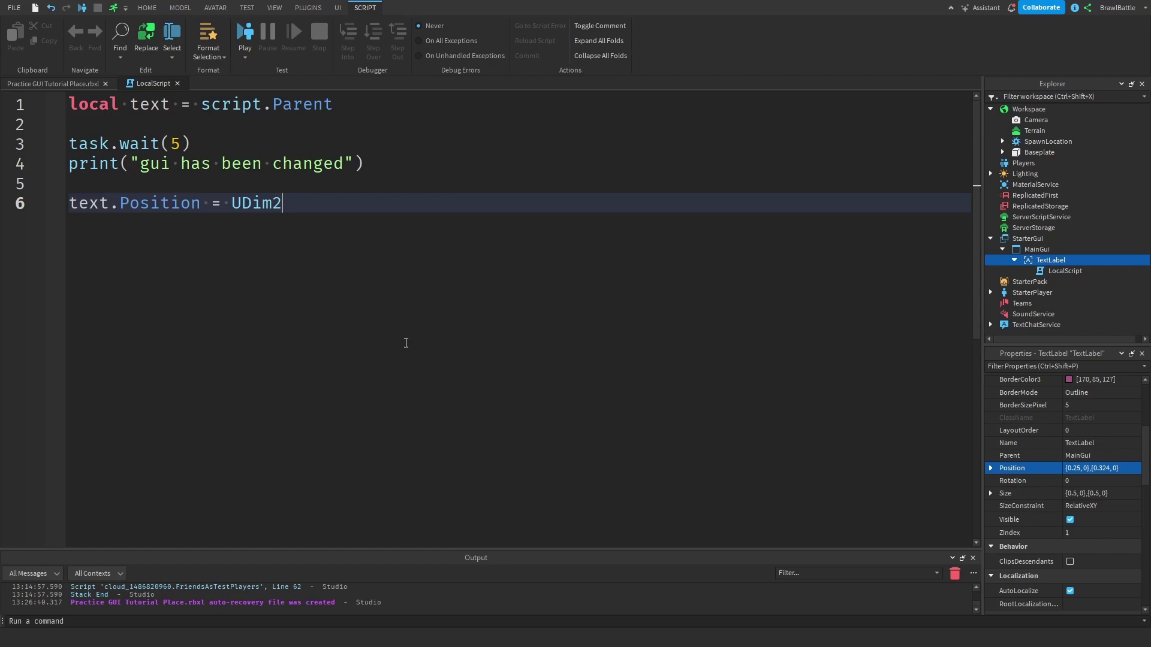
{"action": "type", "text": "."}
{"action": "key", "text": "Tab"}
{"action": "type", "text": "("}
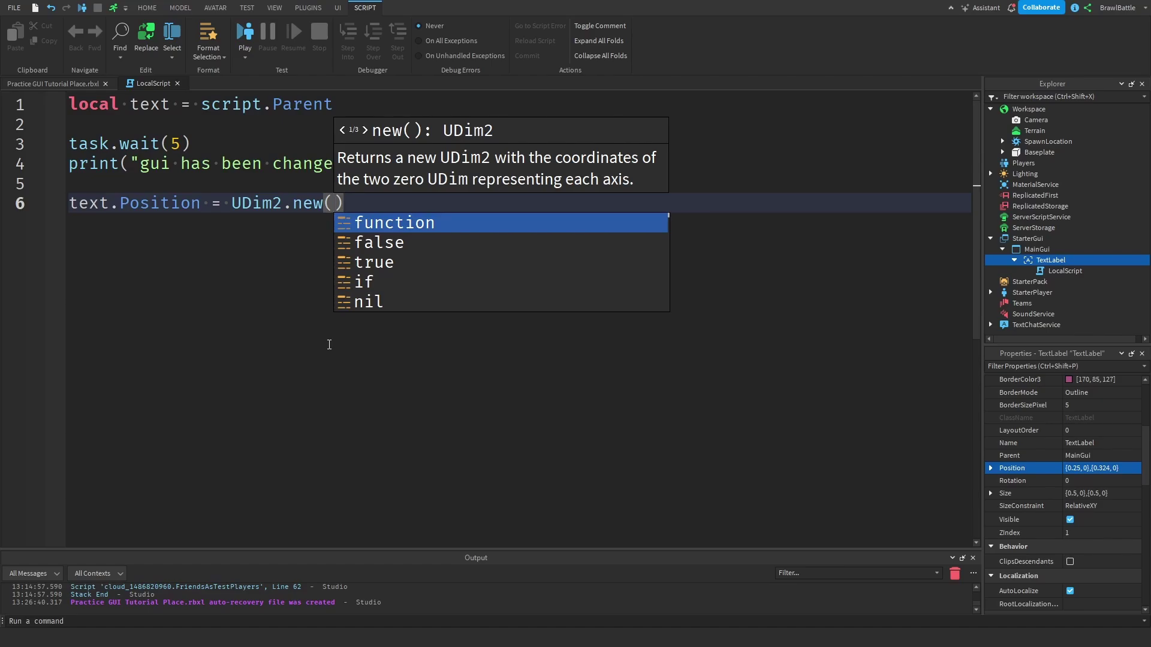
Expand the TextLabel's Position property and its X and Y entries to show their scale and offset components
{"action": "left_click", "coordinate": [992, 468]}
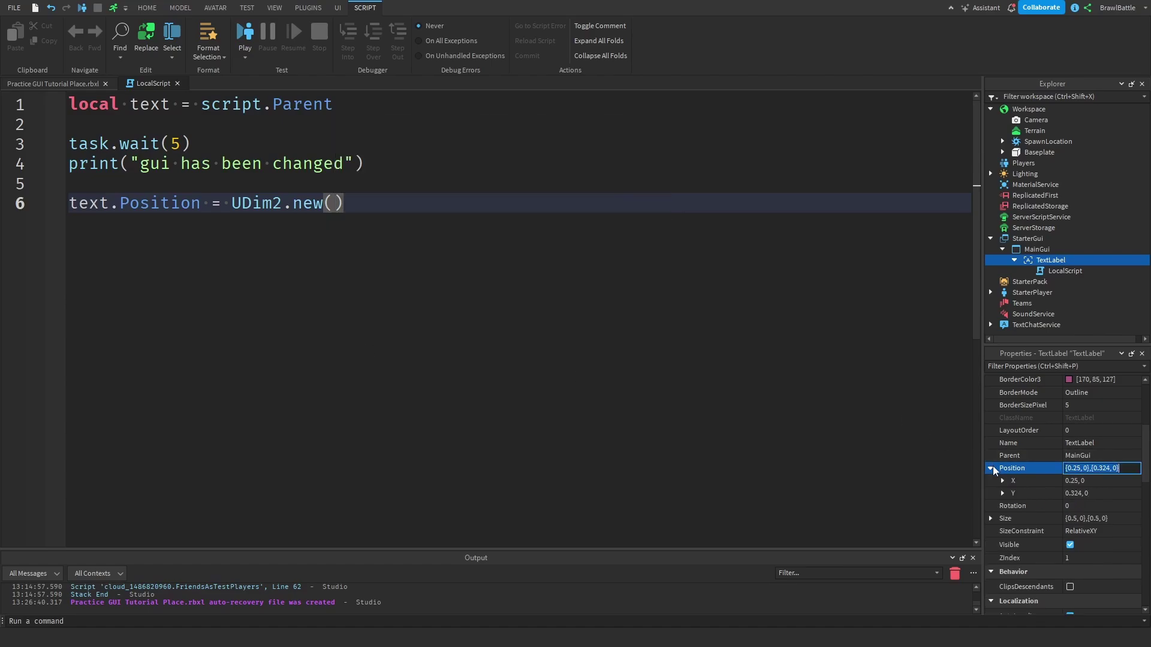
{"action": "left_click", "coordinate": [1052, 482]}
{"action": "left_click", "coordinate": [1002, 481]}
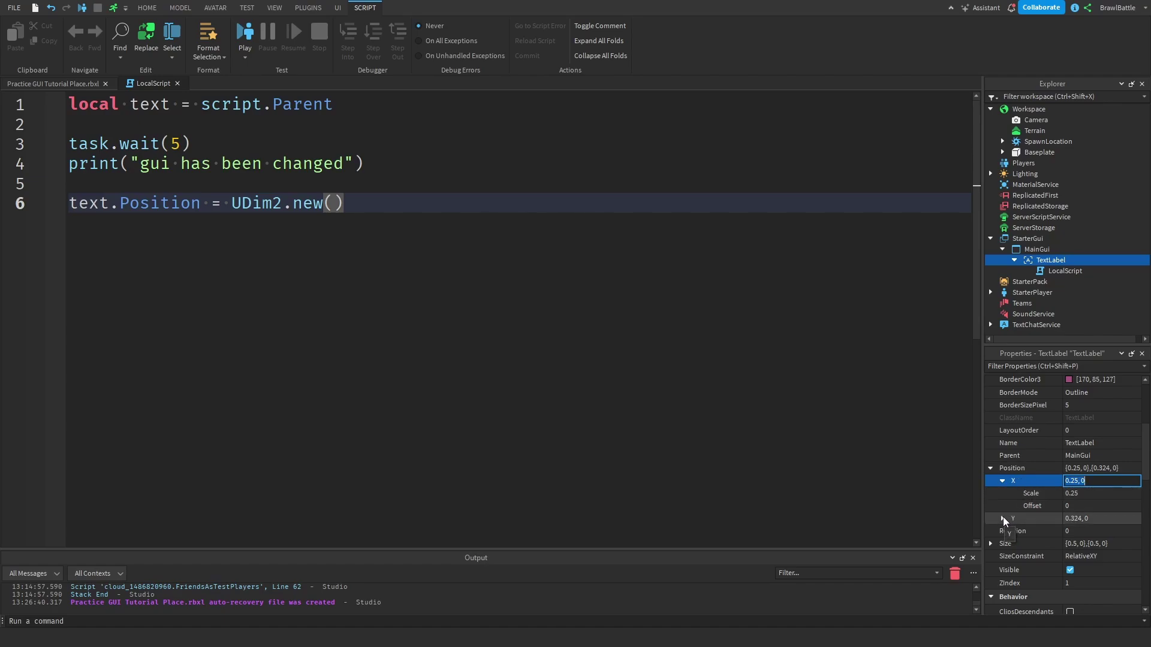
{"action": "left_click", "coordinate": [1053, 519]}
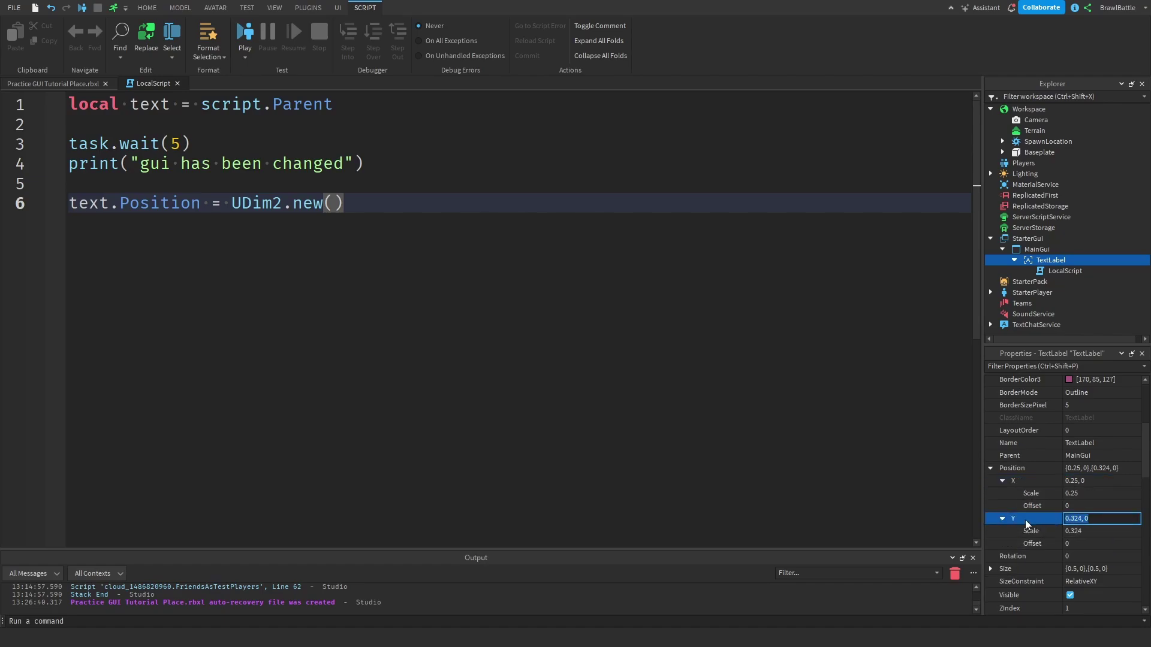
Fill in the UDim2.new() call on line 6 with the arguments 0.5, 0, 0.5, 0
{"action": "left_click", "coordinate": [333, 208]}
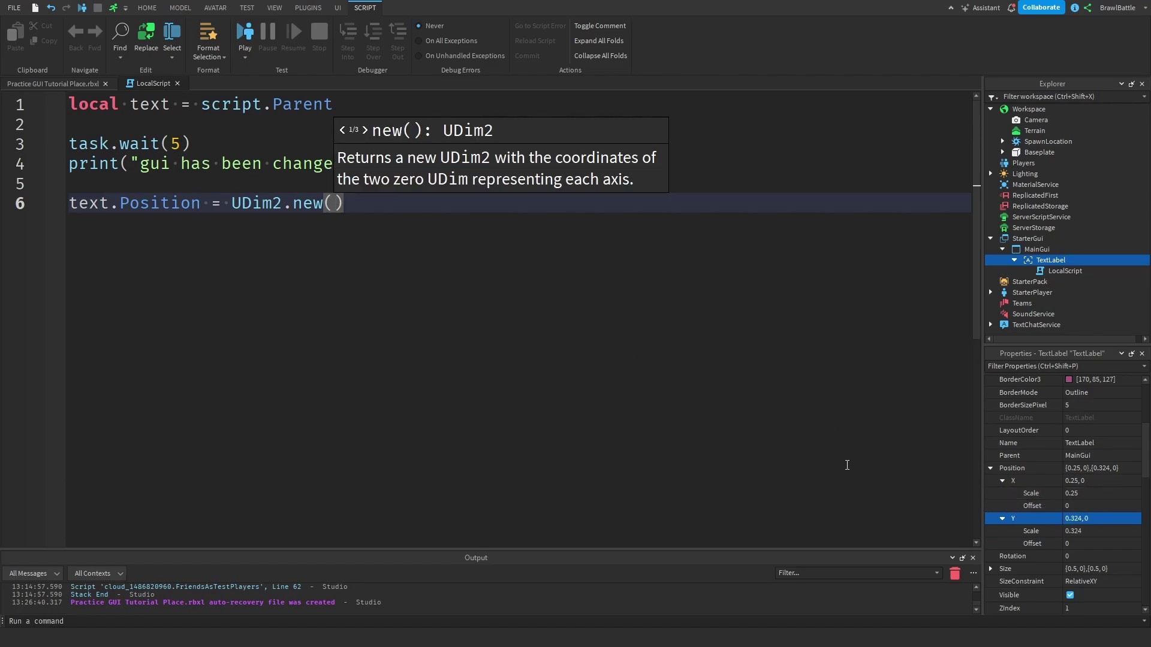
{"action": "type", "text": "0.5"}
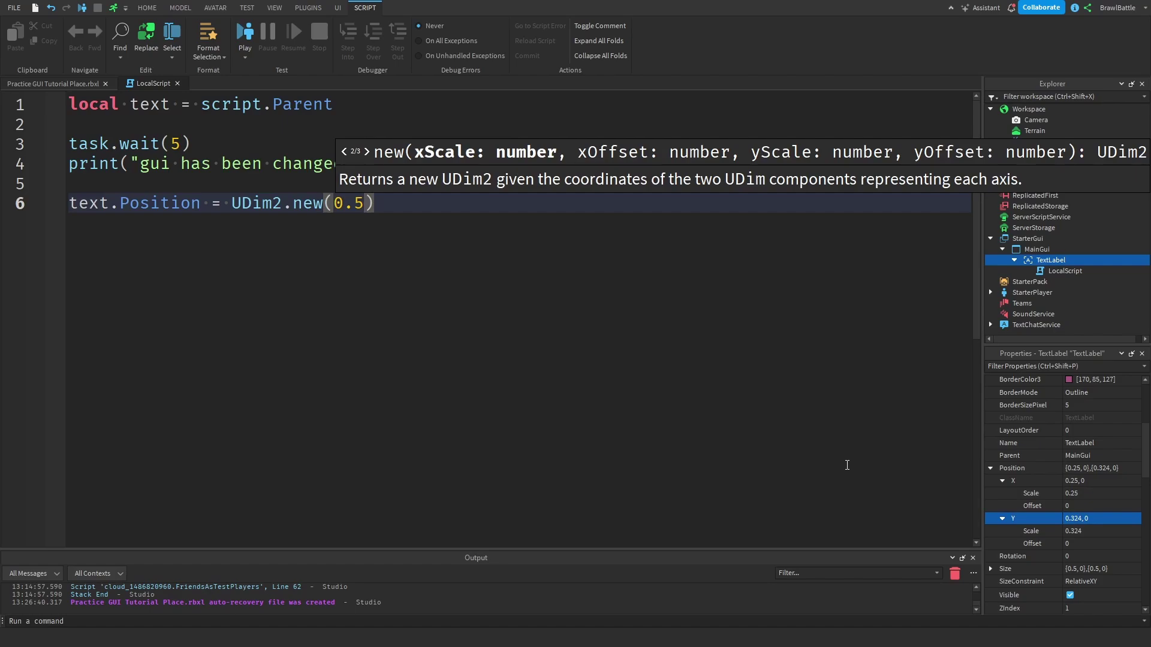
{"action": "type", "text": ", "}
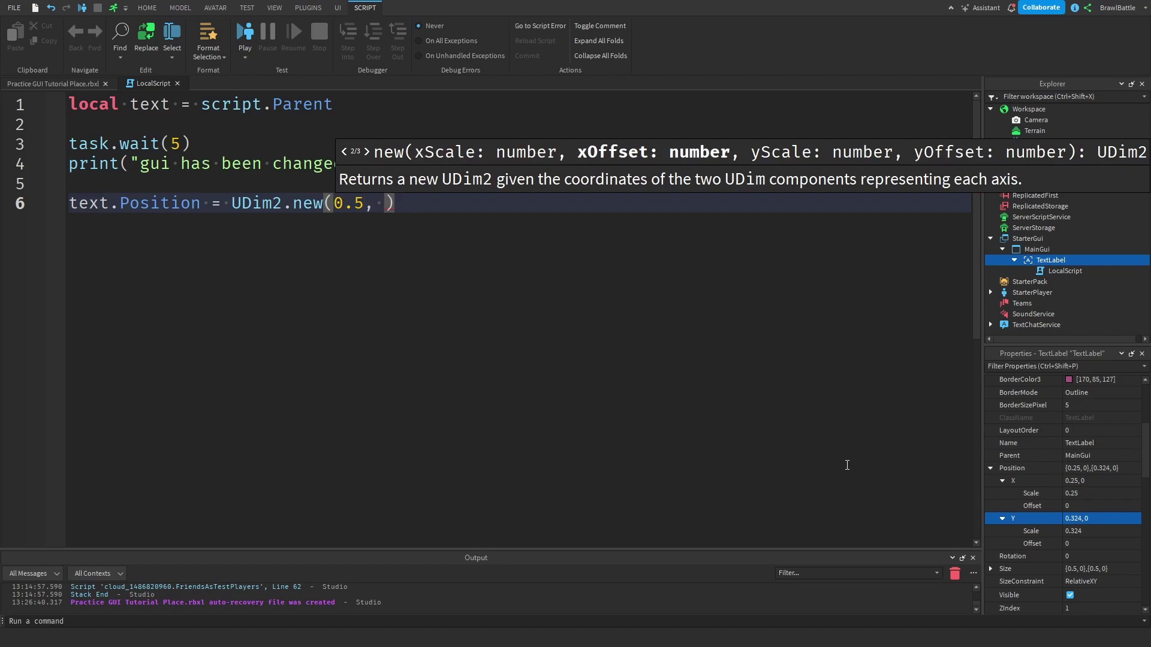
{"action": "type", "text": "0, "}
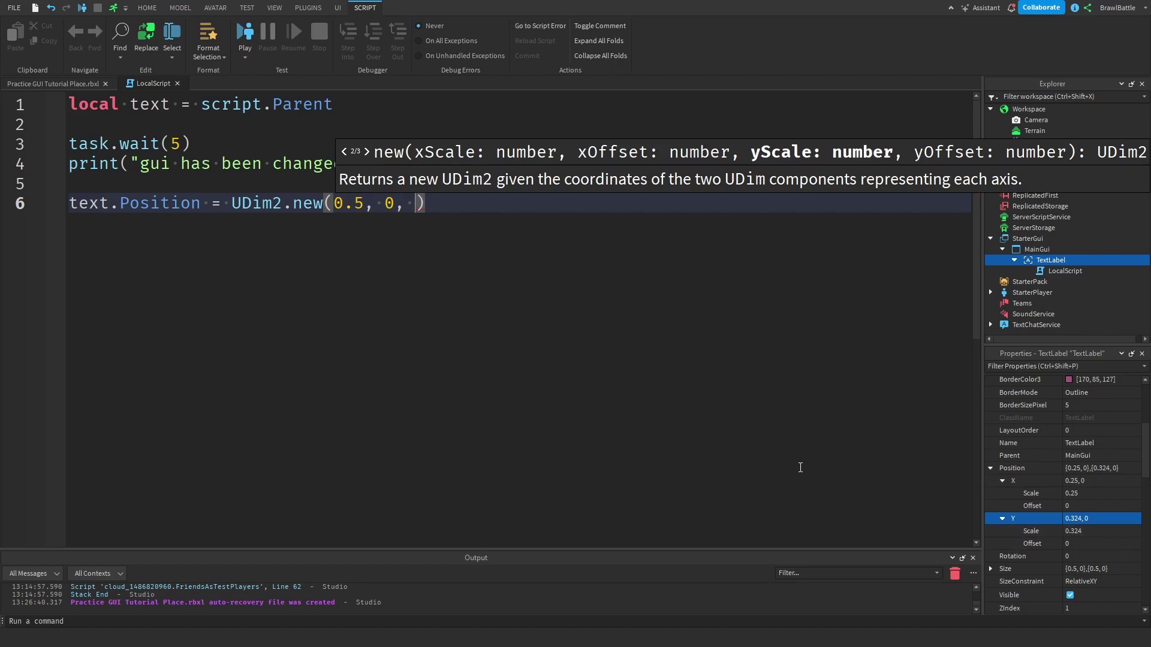
{"action": "type", "text": "0.5"}
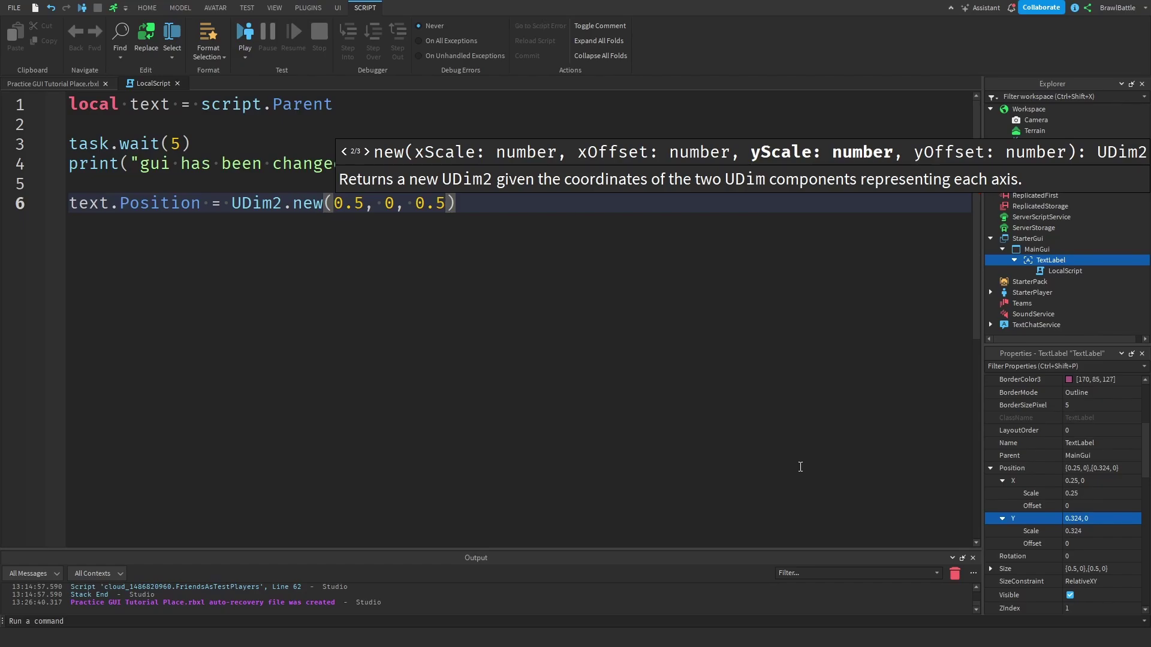
{"action": "type", "text": ","}
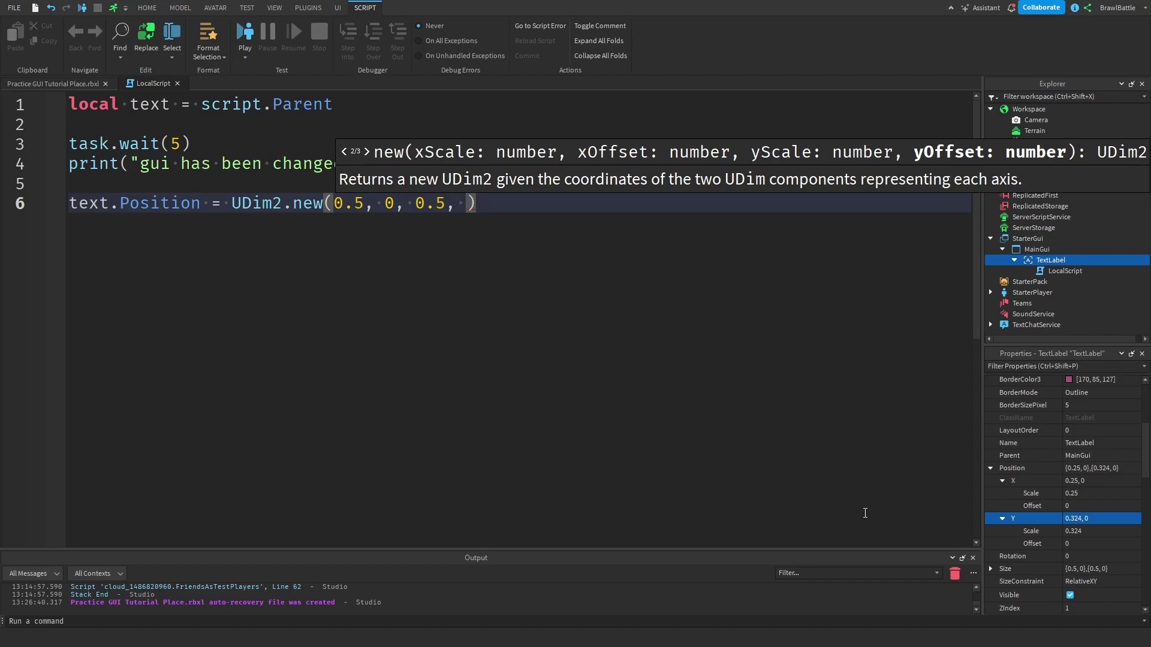
{"action": "type", "text": "0"}
{"action": "key", "text": "Right"}
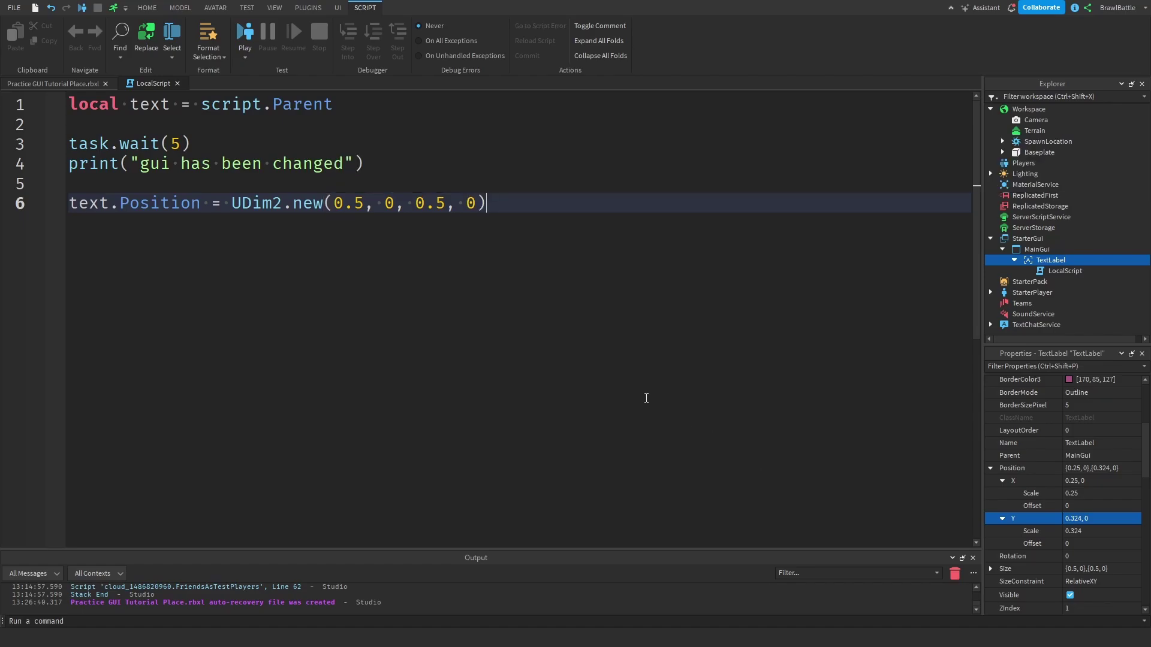
Start a playtest of the place to check the label's scripted position change
{"action": "left_click", "coordinate": [60, 84]}
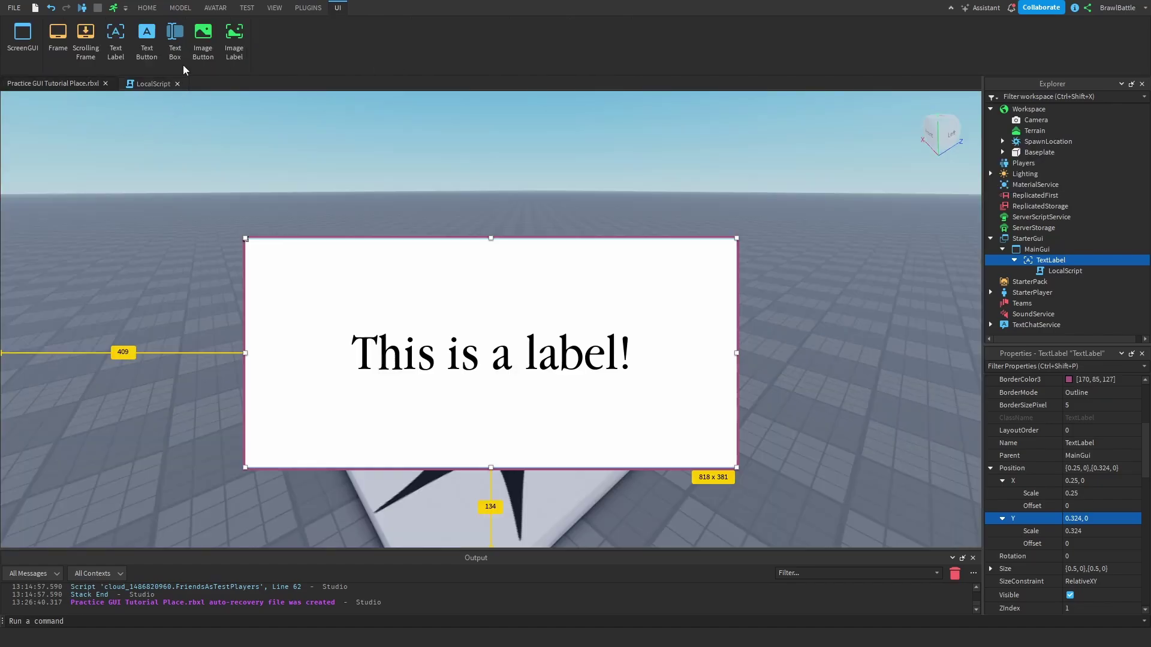
{"action": "left_click", "coordinate": [246, 7]}
{"action": "left_click", "coordinate": [17, 33]}
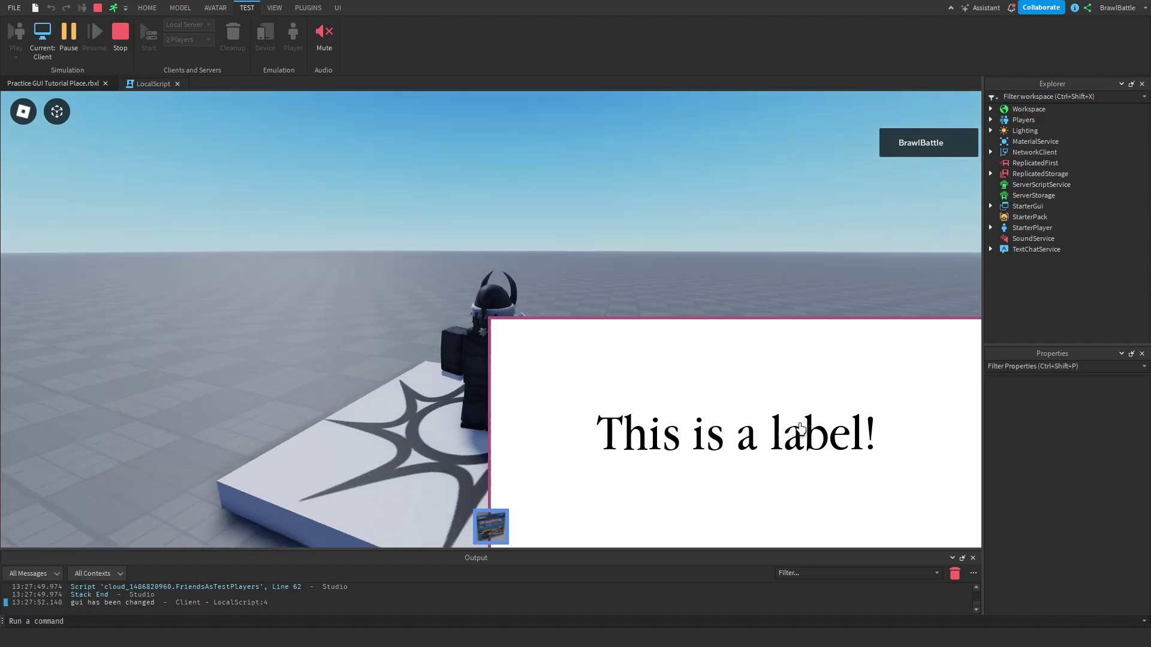
Shrink the Studio window to check how the label scales, maximize it again, and stop the playtest
{"action": "key", "text": "F11"}
{"action": "left_click", "coordinate": [1108, 5]}
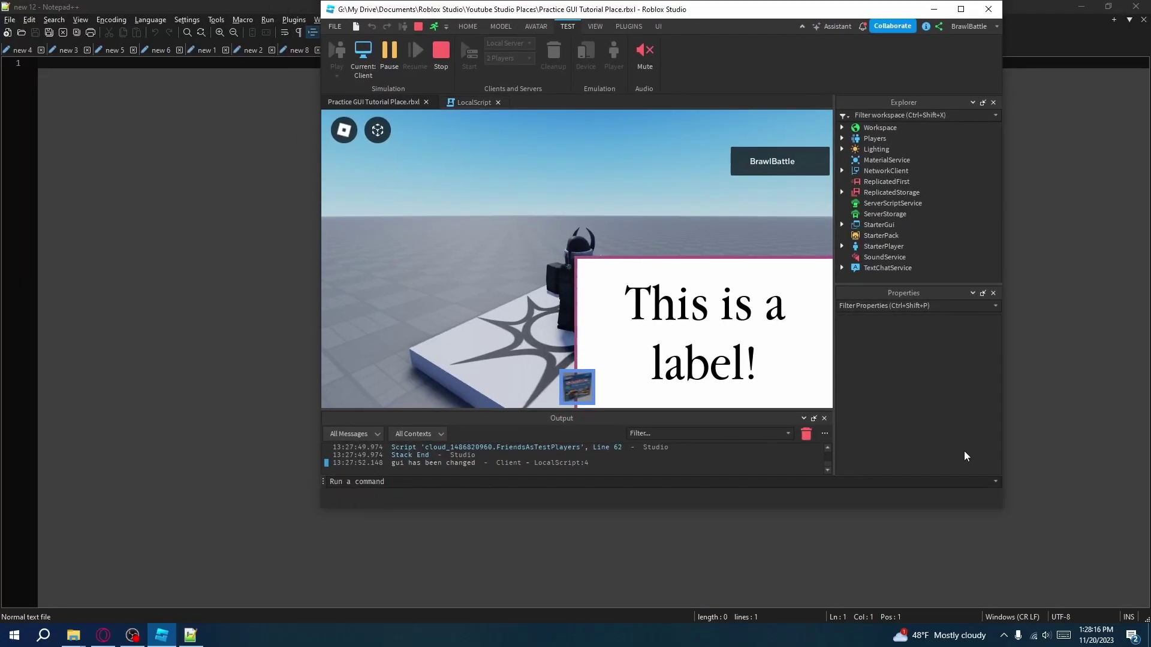
{"action": "left_click_drag", "start_coordinate": [1001, 506], "coordinate": [941, 505]}
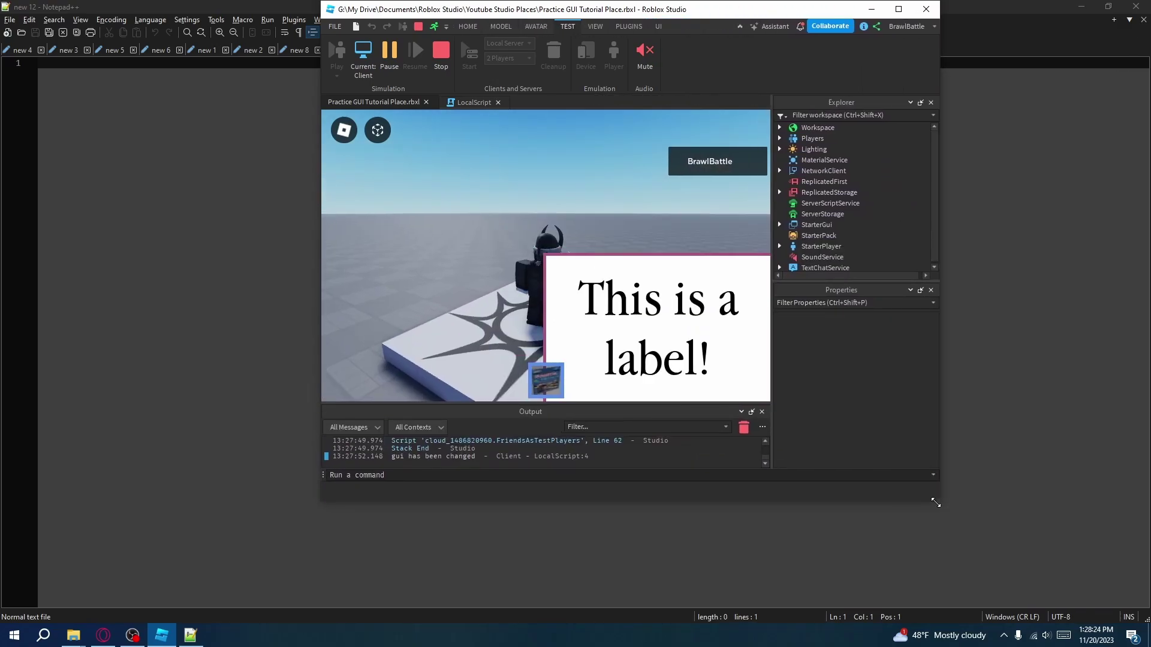
{"action": "left_click", "coordinate": [898, 9]}
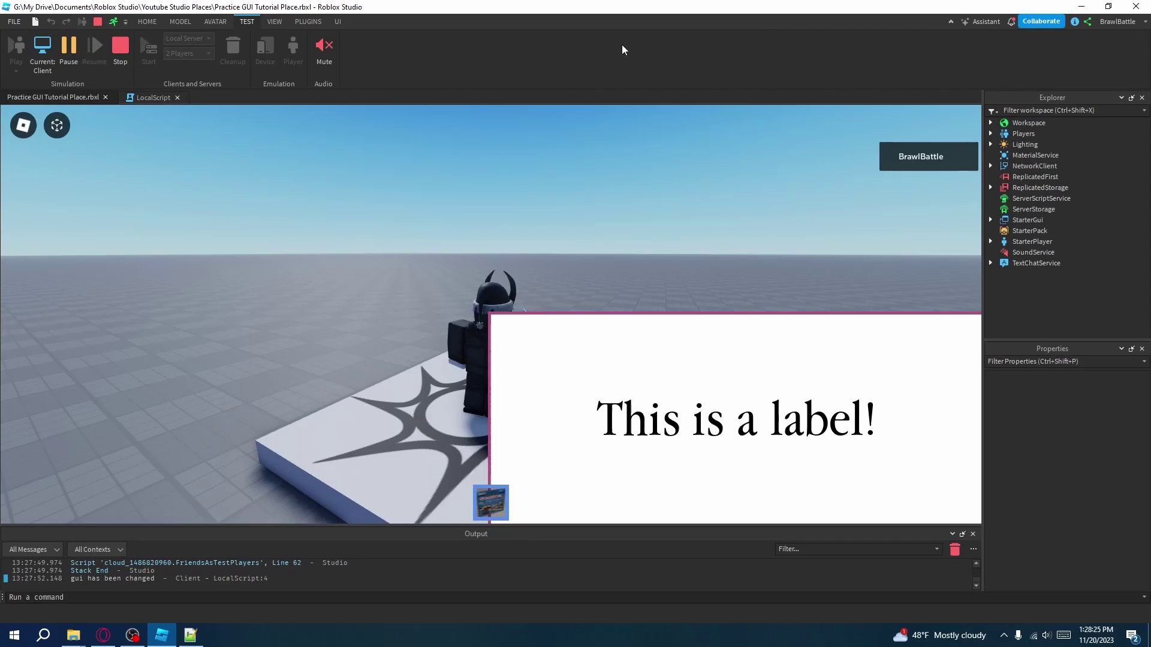
{"action": "left_click", "coordinate": [118, 71]}
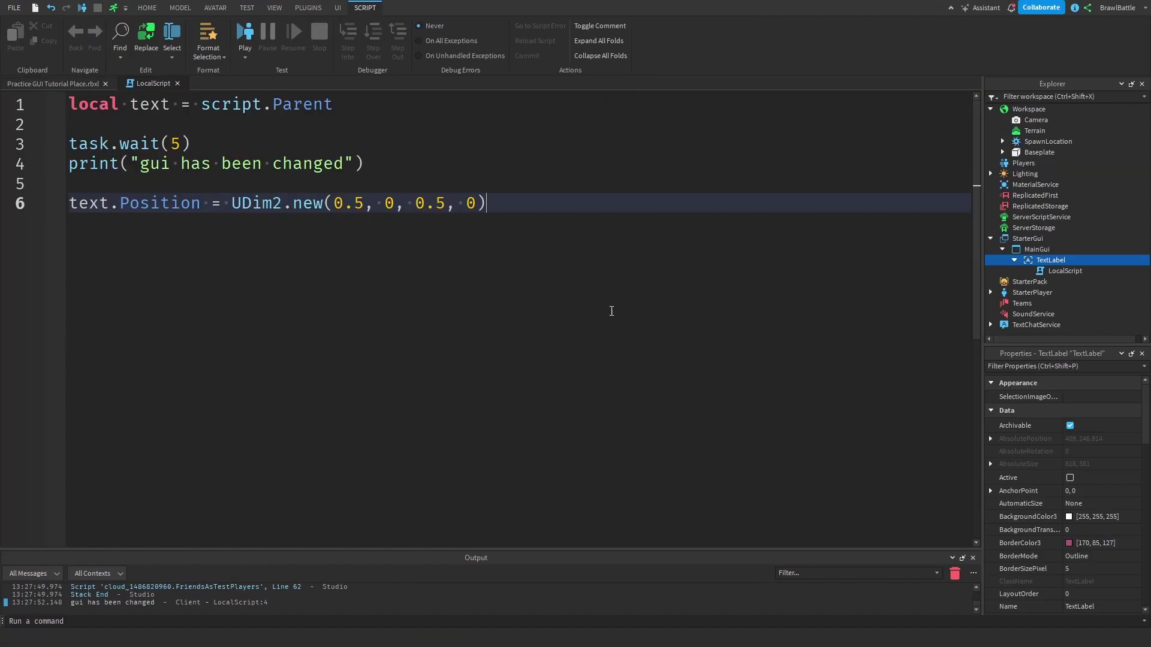
Add line 7 to the LocalScript, setting text.Size = UDim2.new(0.25, 0, 0.25, 0)
{"action": "key", "text": "Return"}
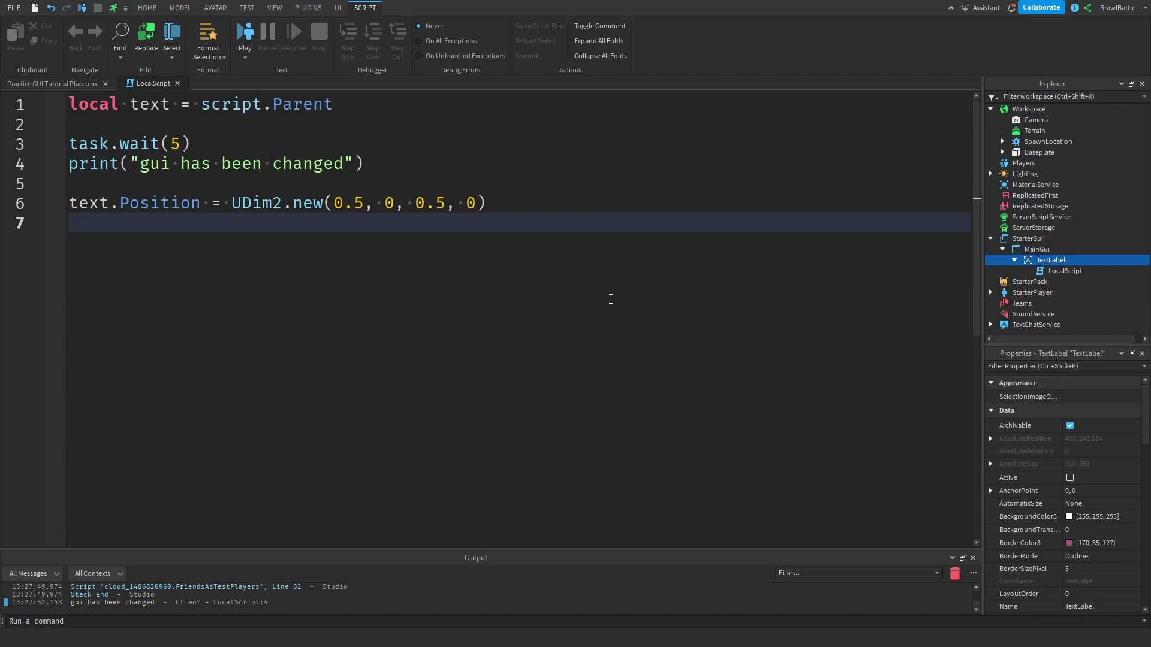
{"action": "type", "text": "text."}
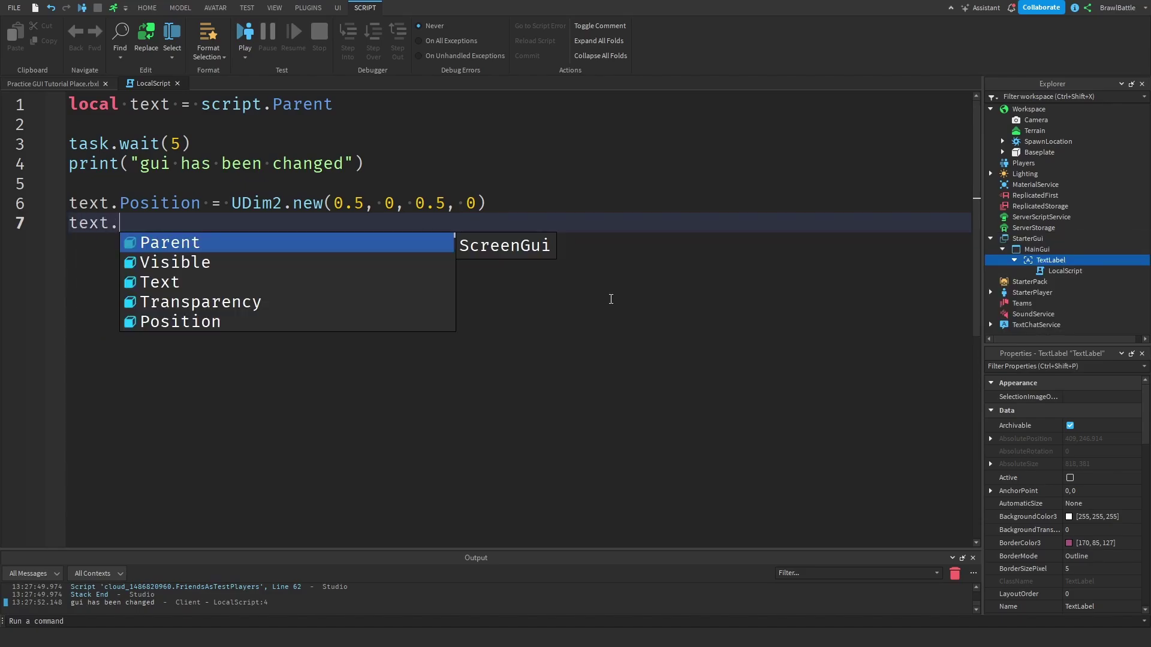
{"action": "type", "text": "Size = U"}
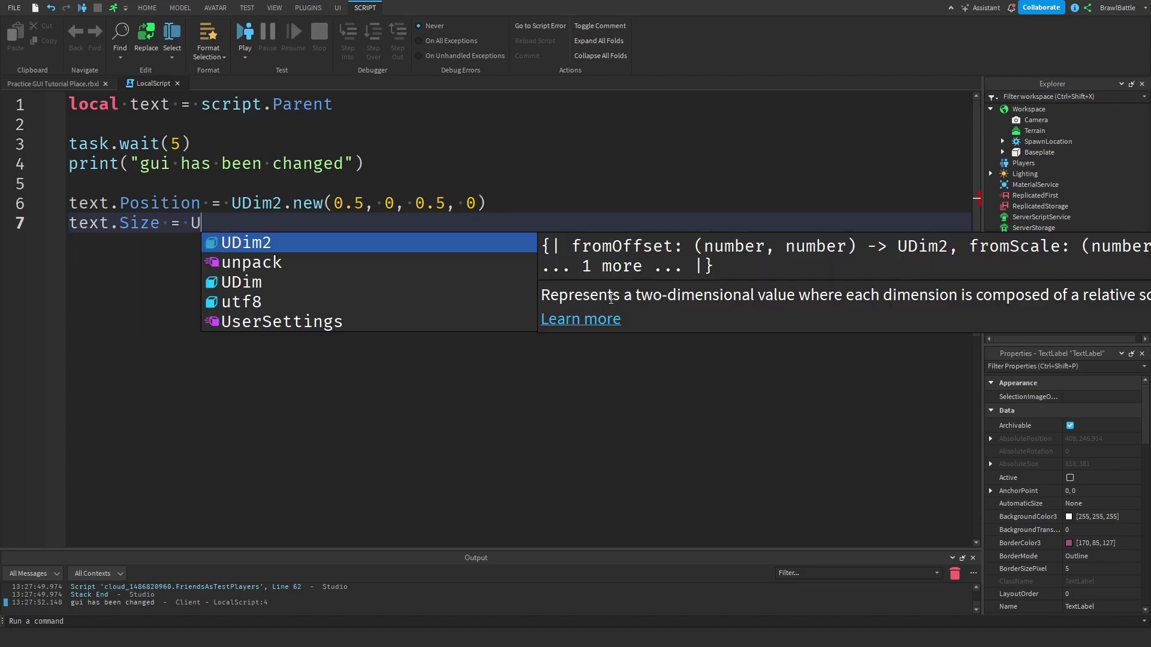
{"action": "type", "text": "Dim2.new("}
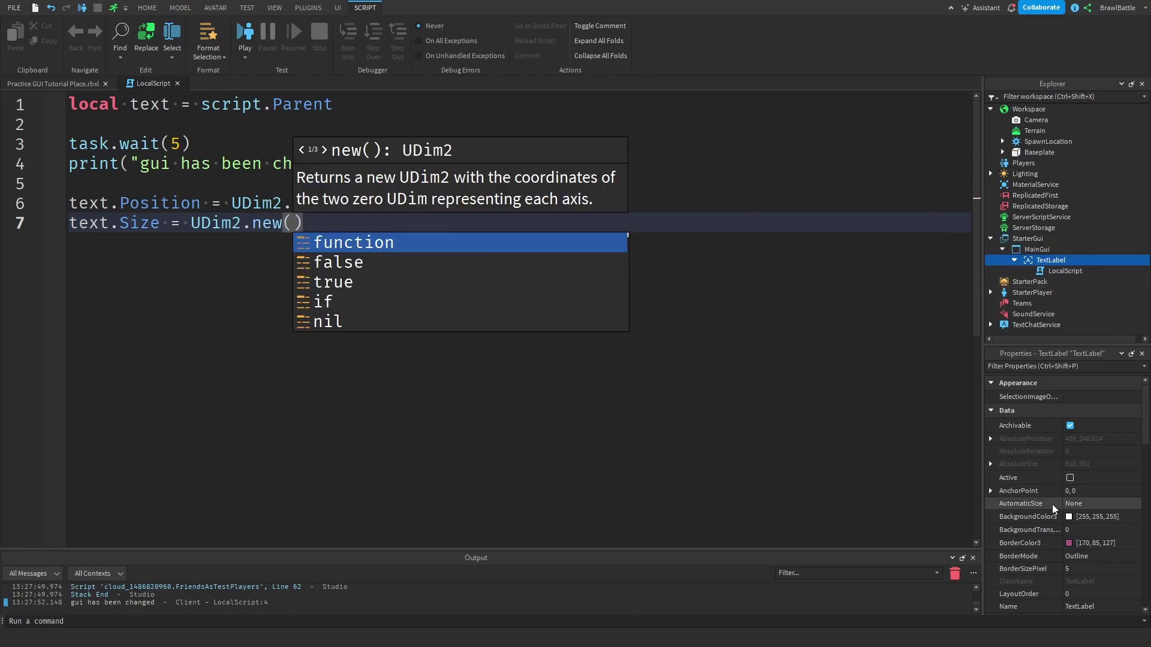
{"action": "scroll", "coordinate": [1073, 471], "scroll_direction": "down", "scroll_amount": 5}
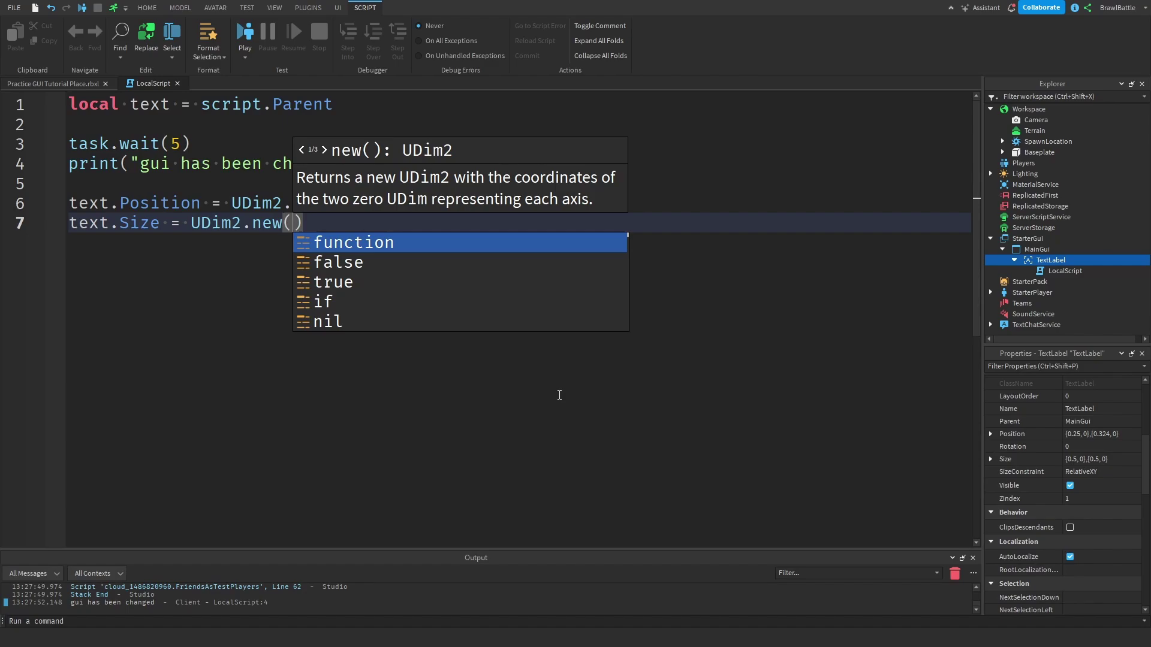
{"action": "type", "text": "0.25"}
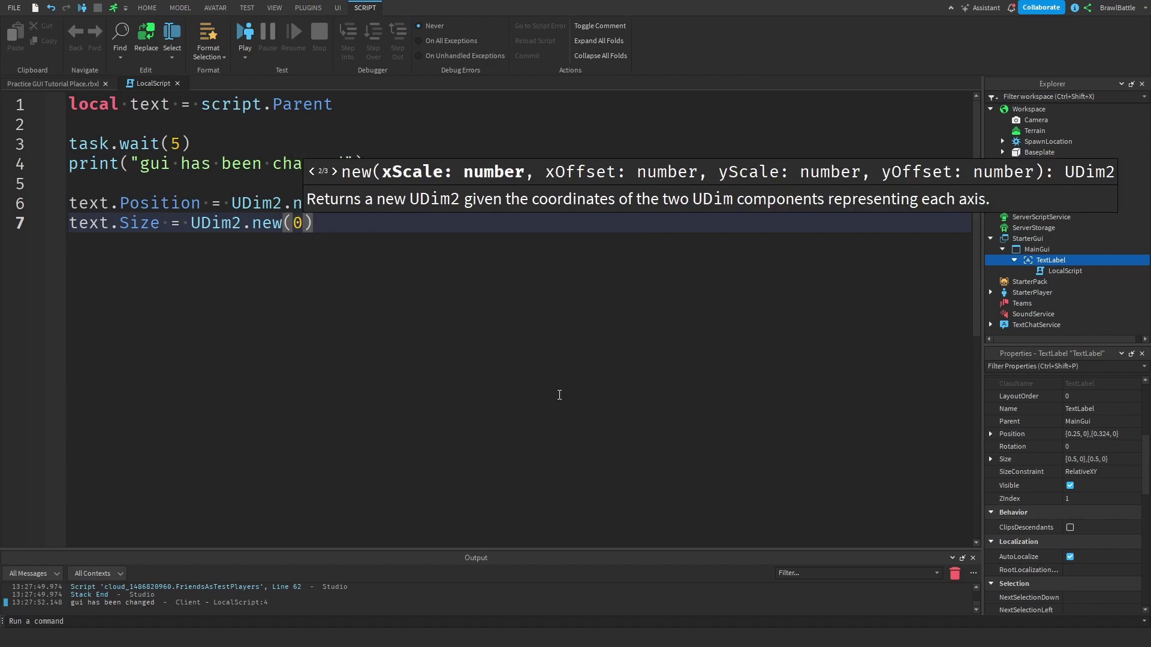
{"action": "type", "text": ", 0"}
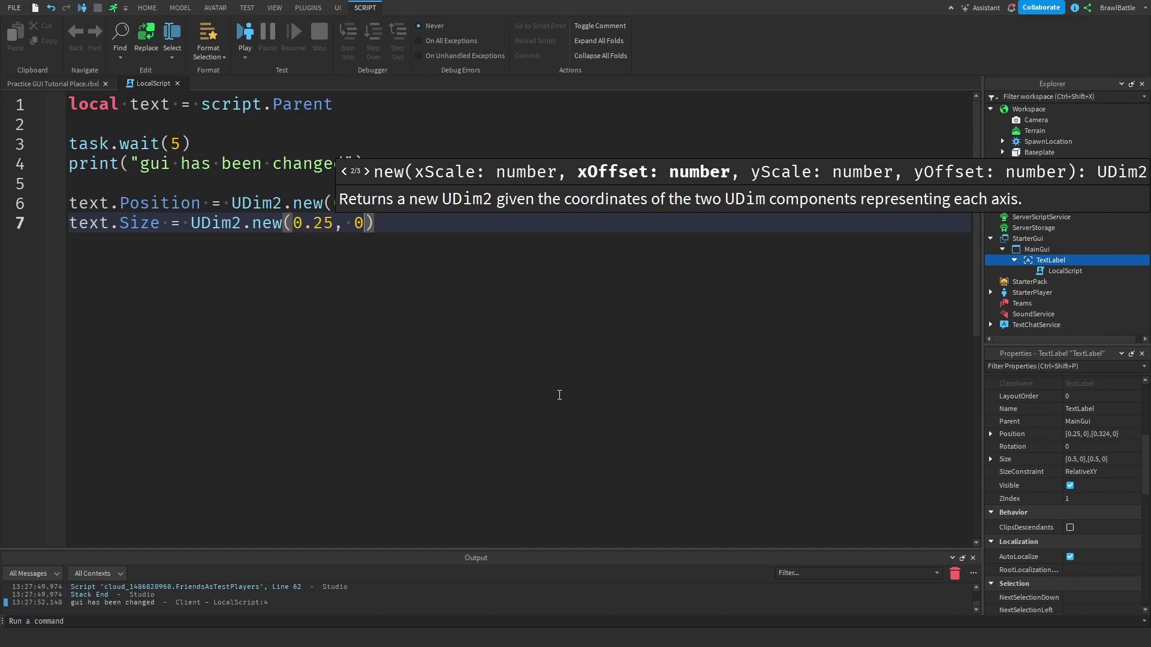
{"action": "type", "text": ", "}
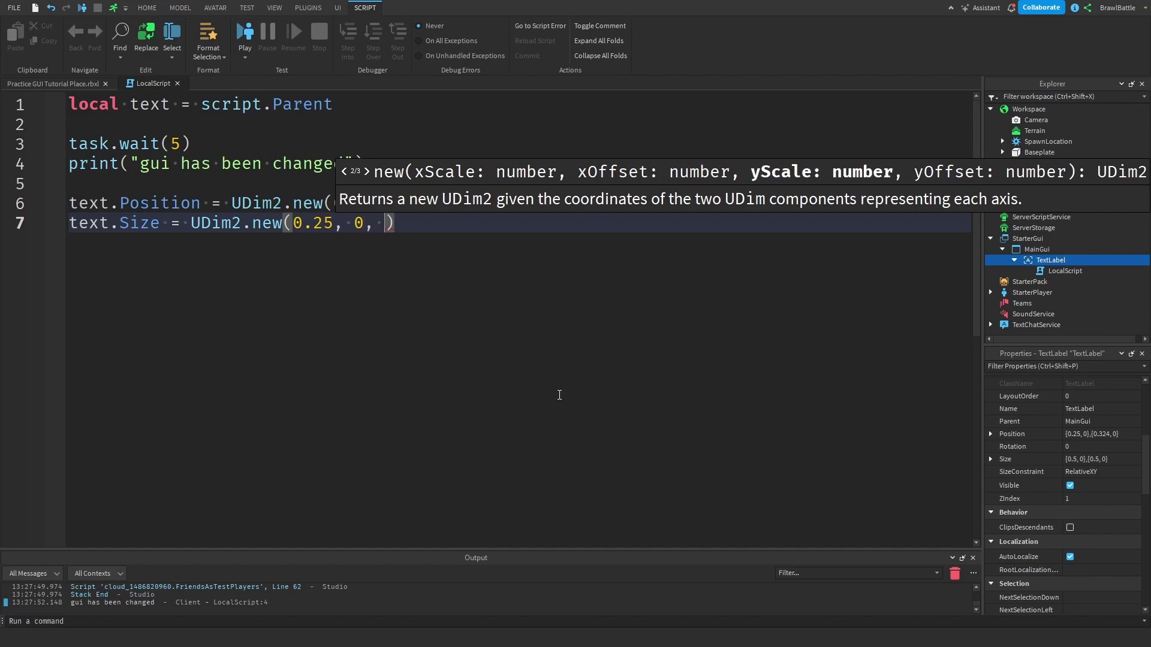
{"action": "type", "text": "0.25,"}
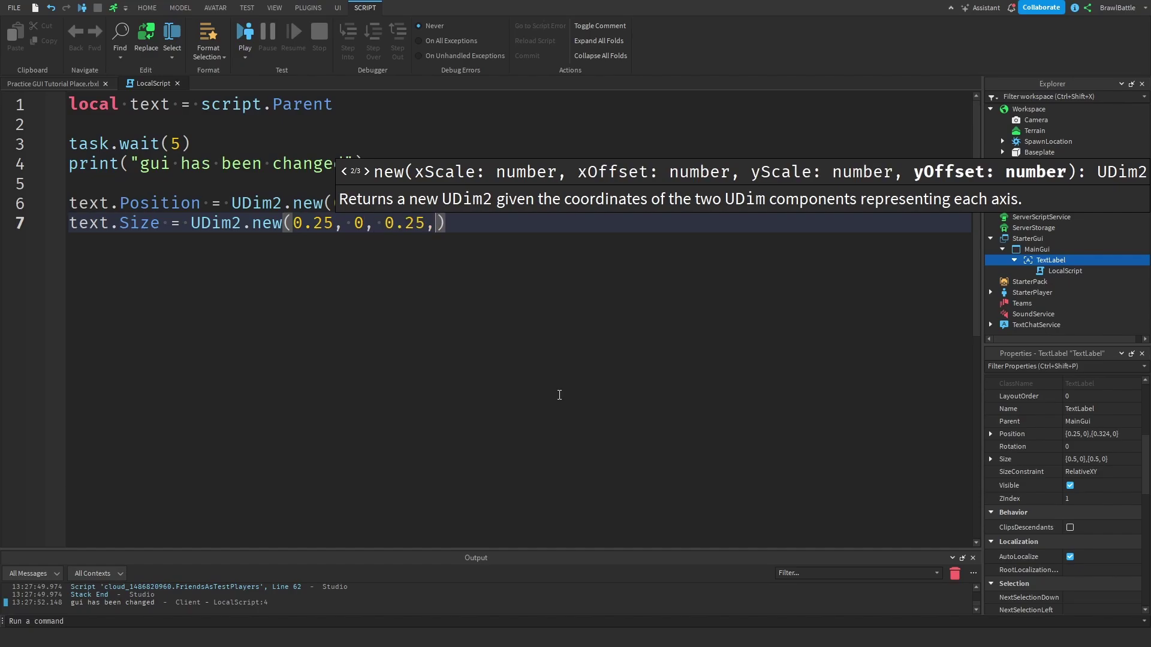
{"action": "type", "text": " 0"}
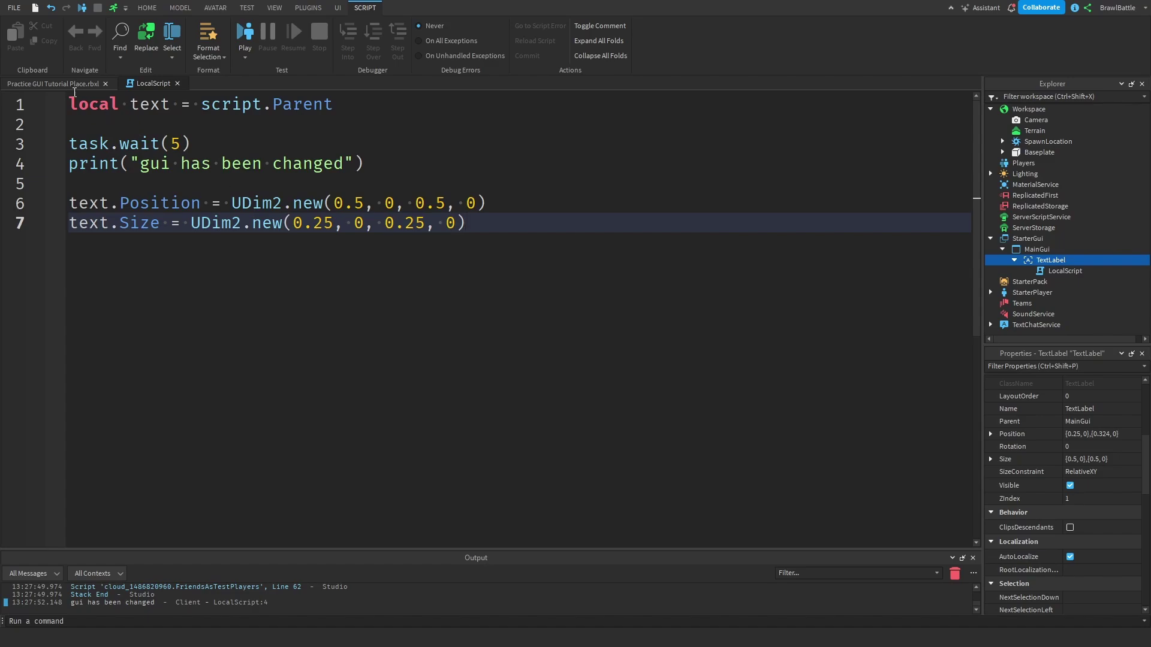
Playtest the place to check the text label's scripted position and size changes in the running game
{"action": "key", "text": "F5"}
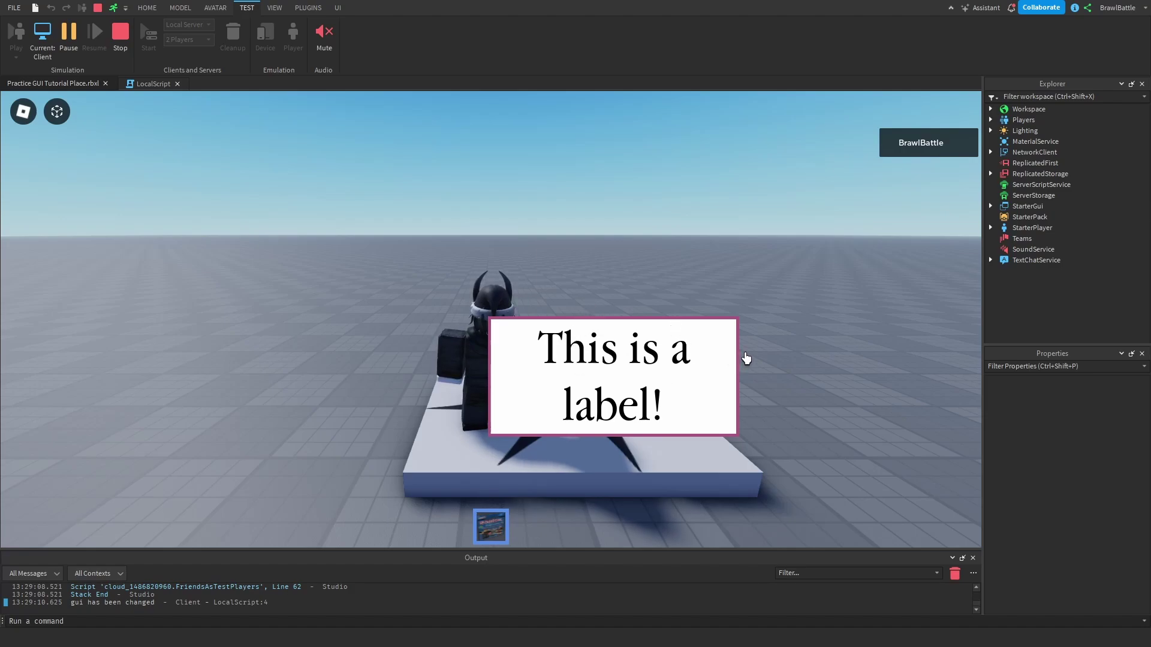
{"action": "right_click_drag", "start_coordinate": [648, 341], "coordinate": [646, 342]}
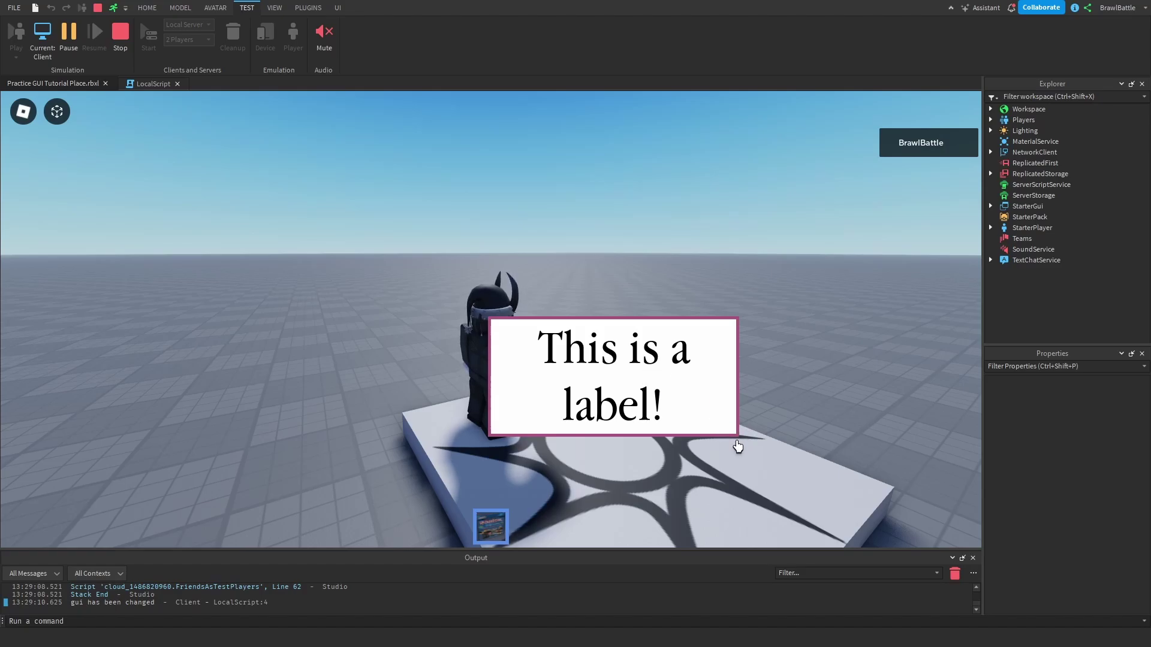
{"action": "right_click_drag", "start_coordinate": [737, 448], "coordinate": [753, 468]}
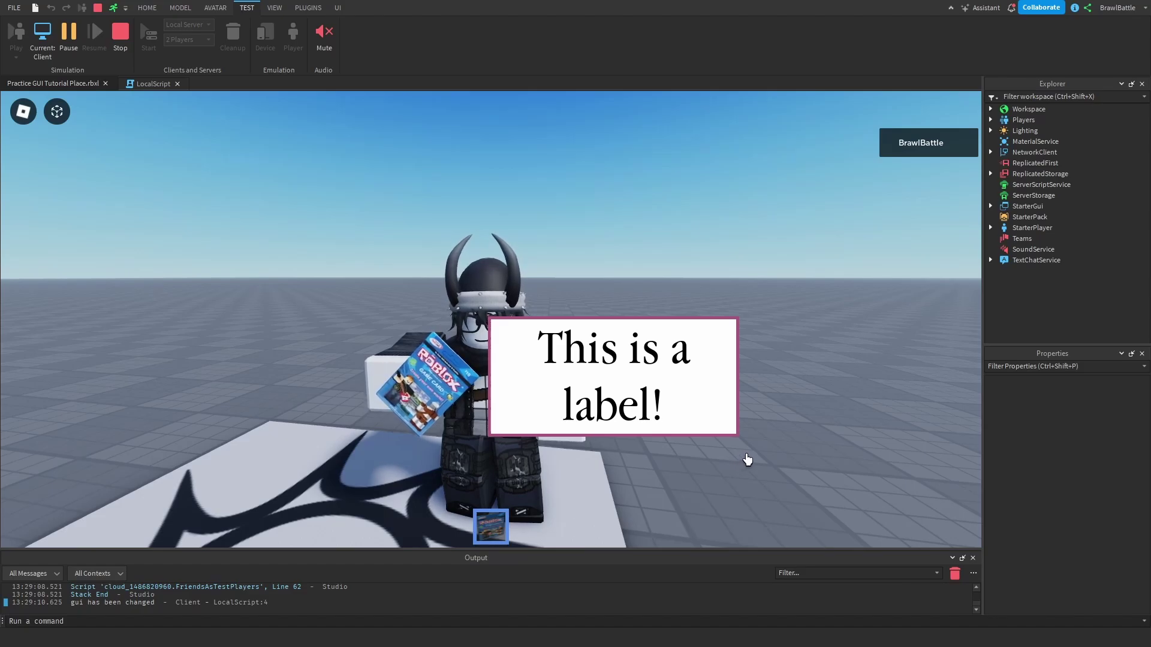
{"action": "scroll", "coordinate": [748, 459], "scroll_direction": "down", "scroll_amount": 2}
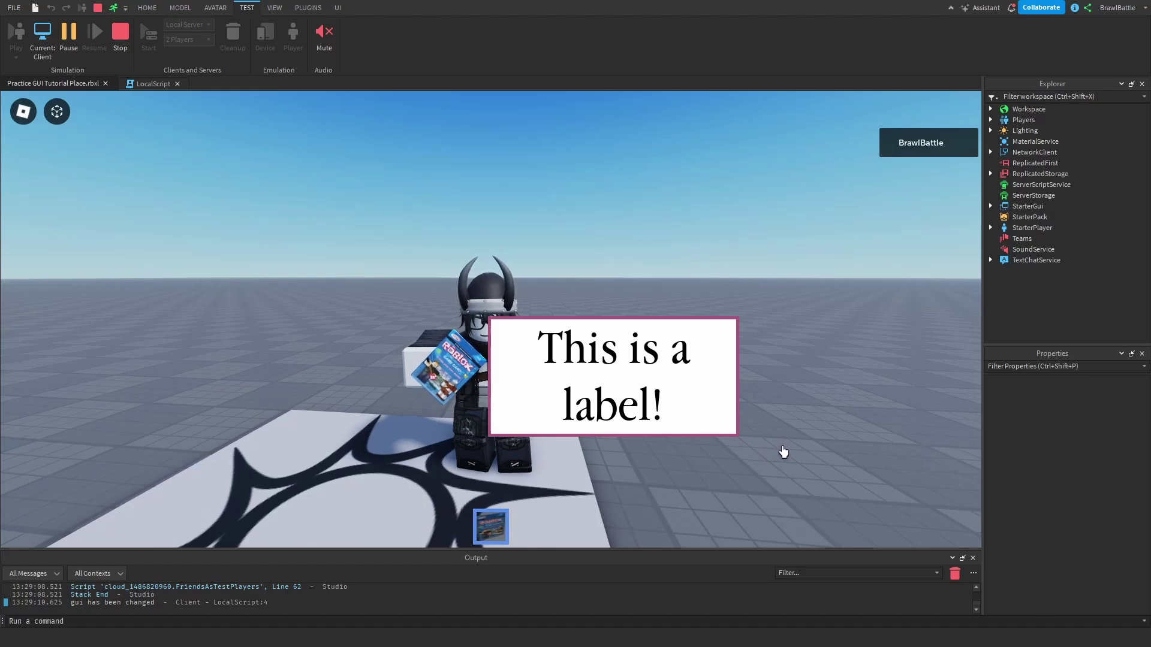
{"action": "right_click_drag", "start_coordinate": [796, 403], "coordinate": [813, 399]}
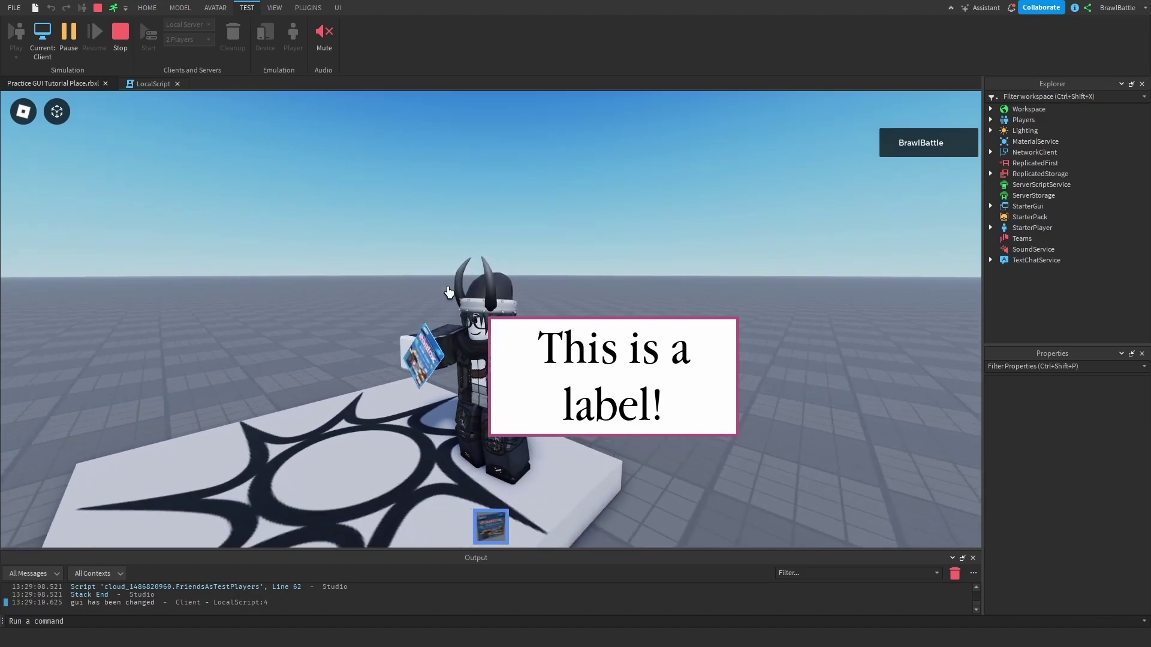
{"action": "right_click_drag", "start_coordinate": [418, 277], "coordinate": [416, 277]}
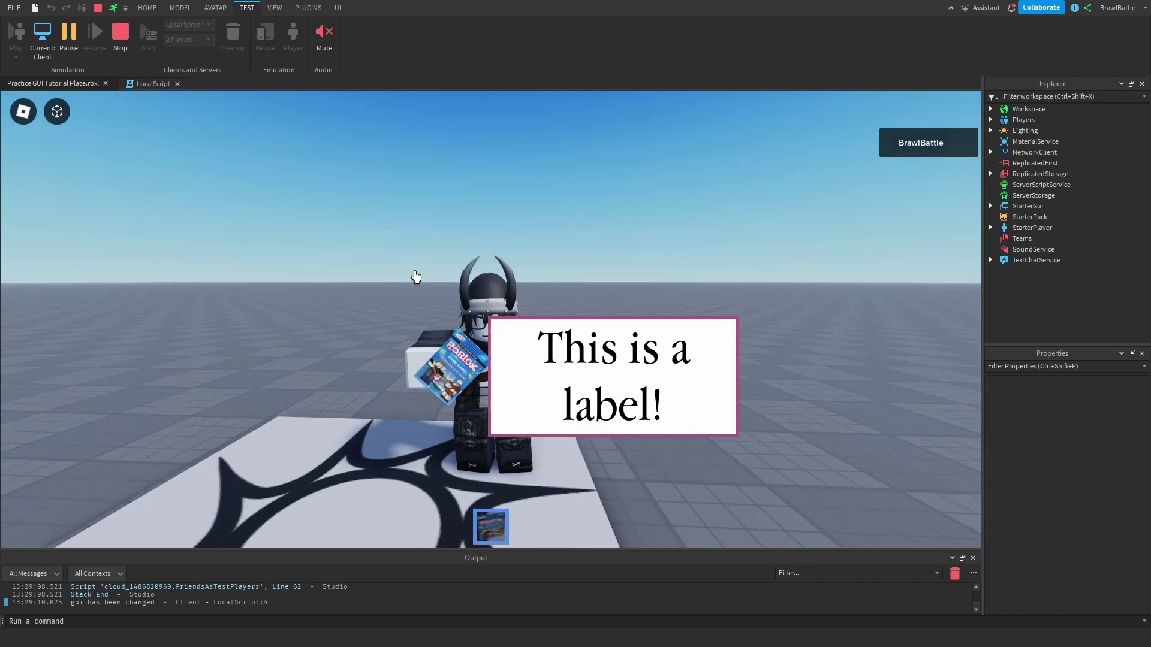